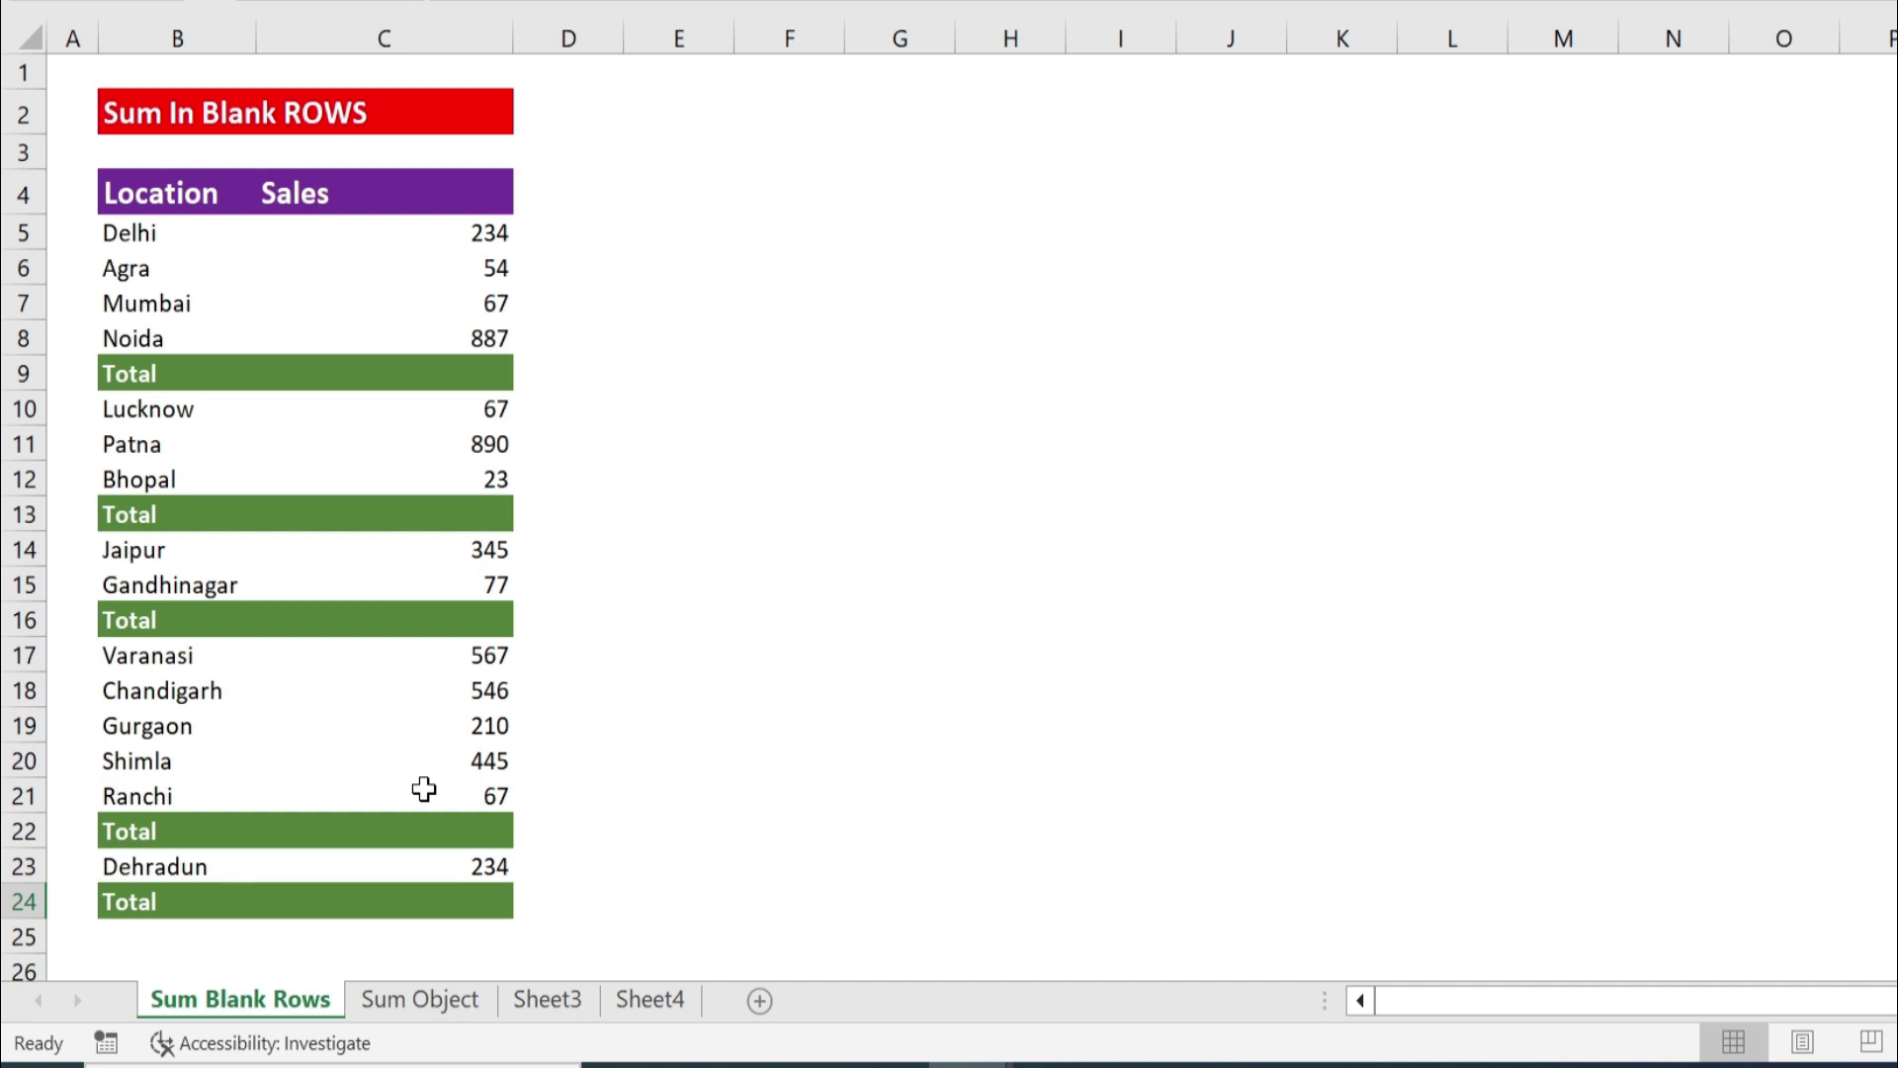
Select only the blank cells of the location sales table using Go To Special > Blanks.
left_click(330, 585)
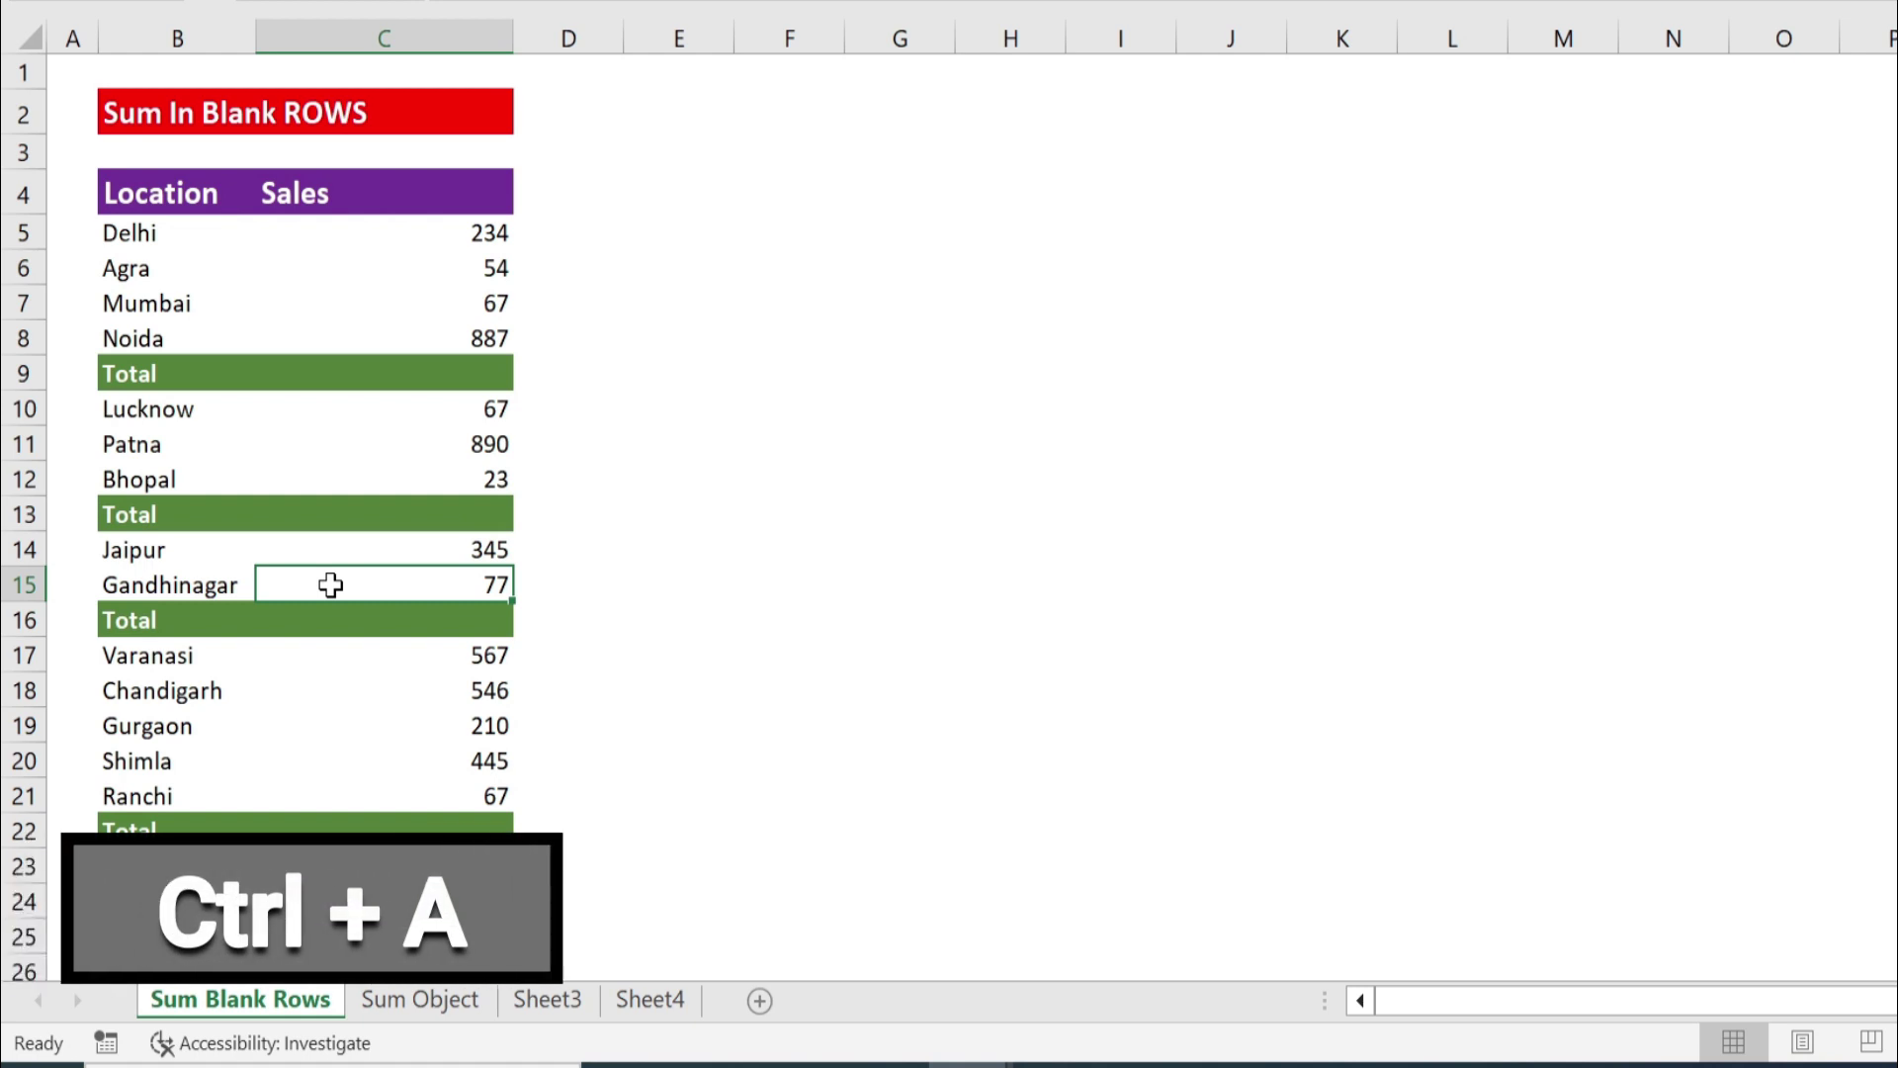
key("ctrl+a")
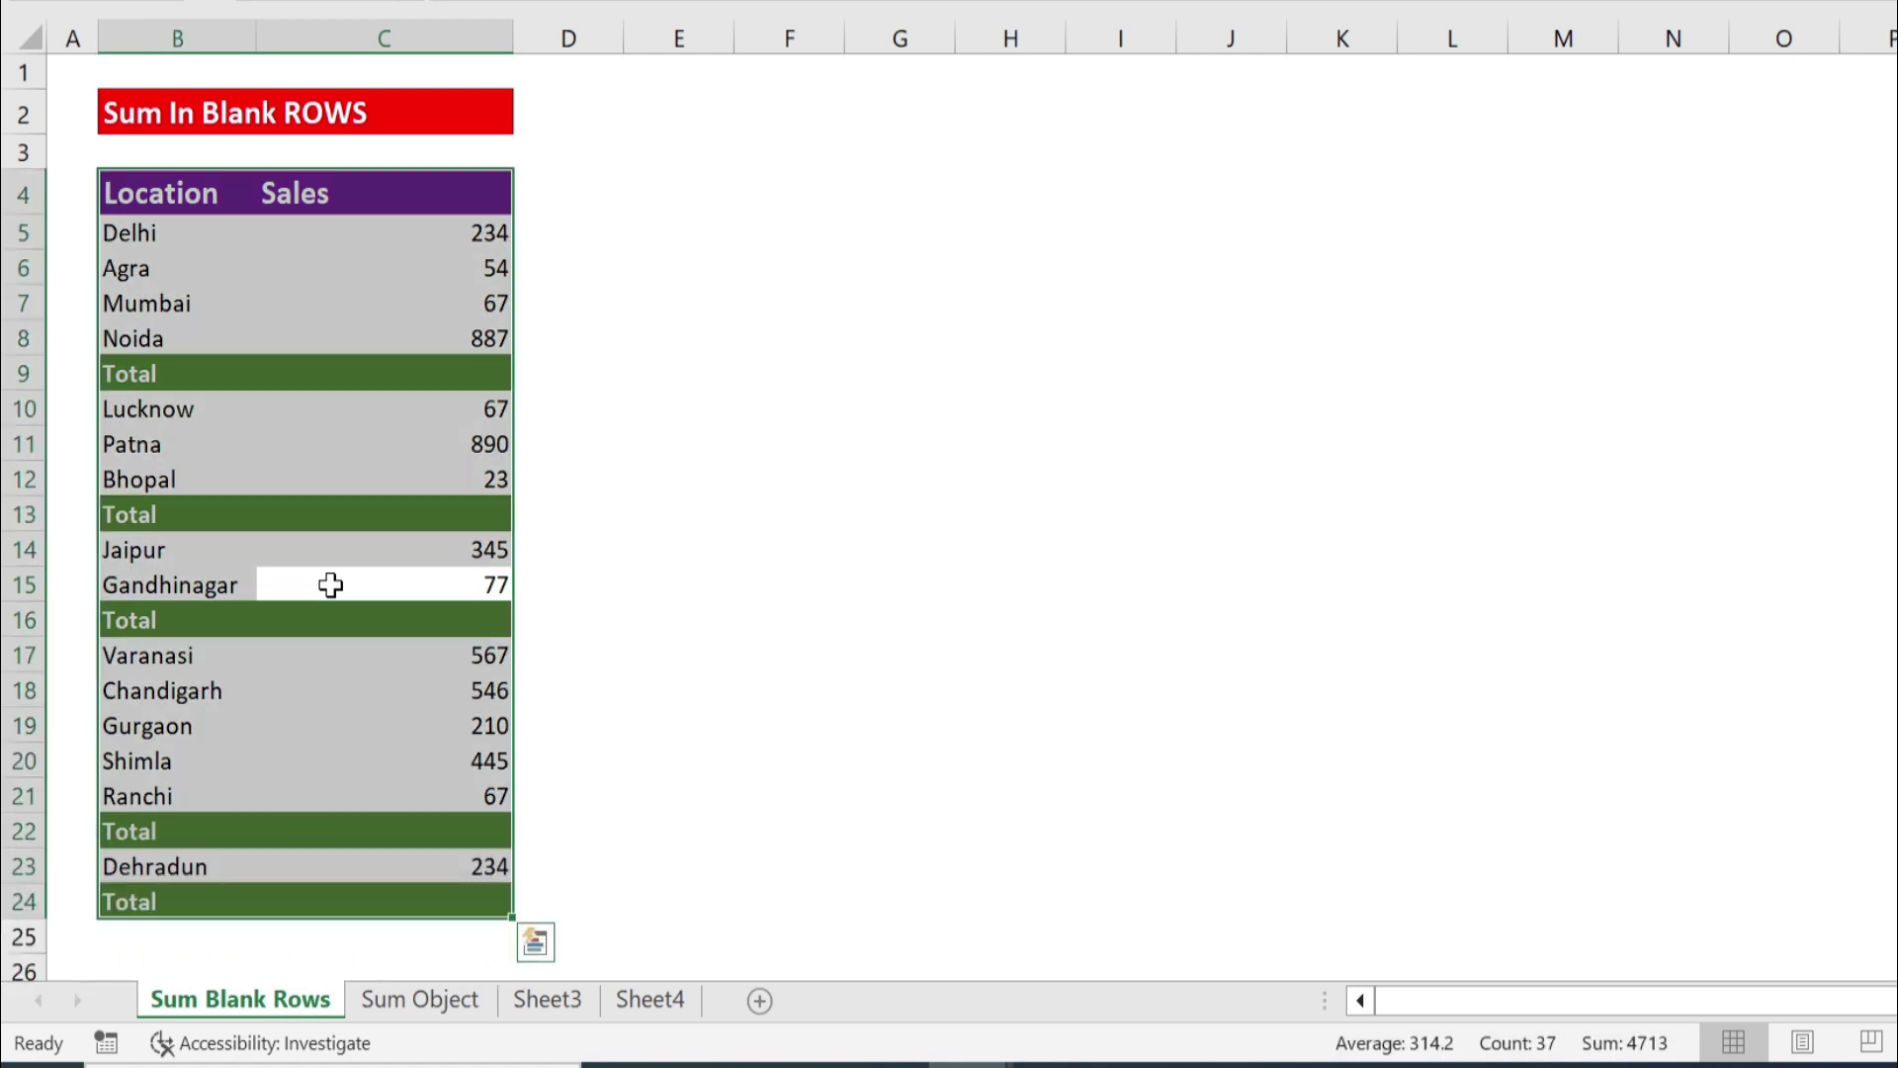
key("ctrl+g")
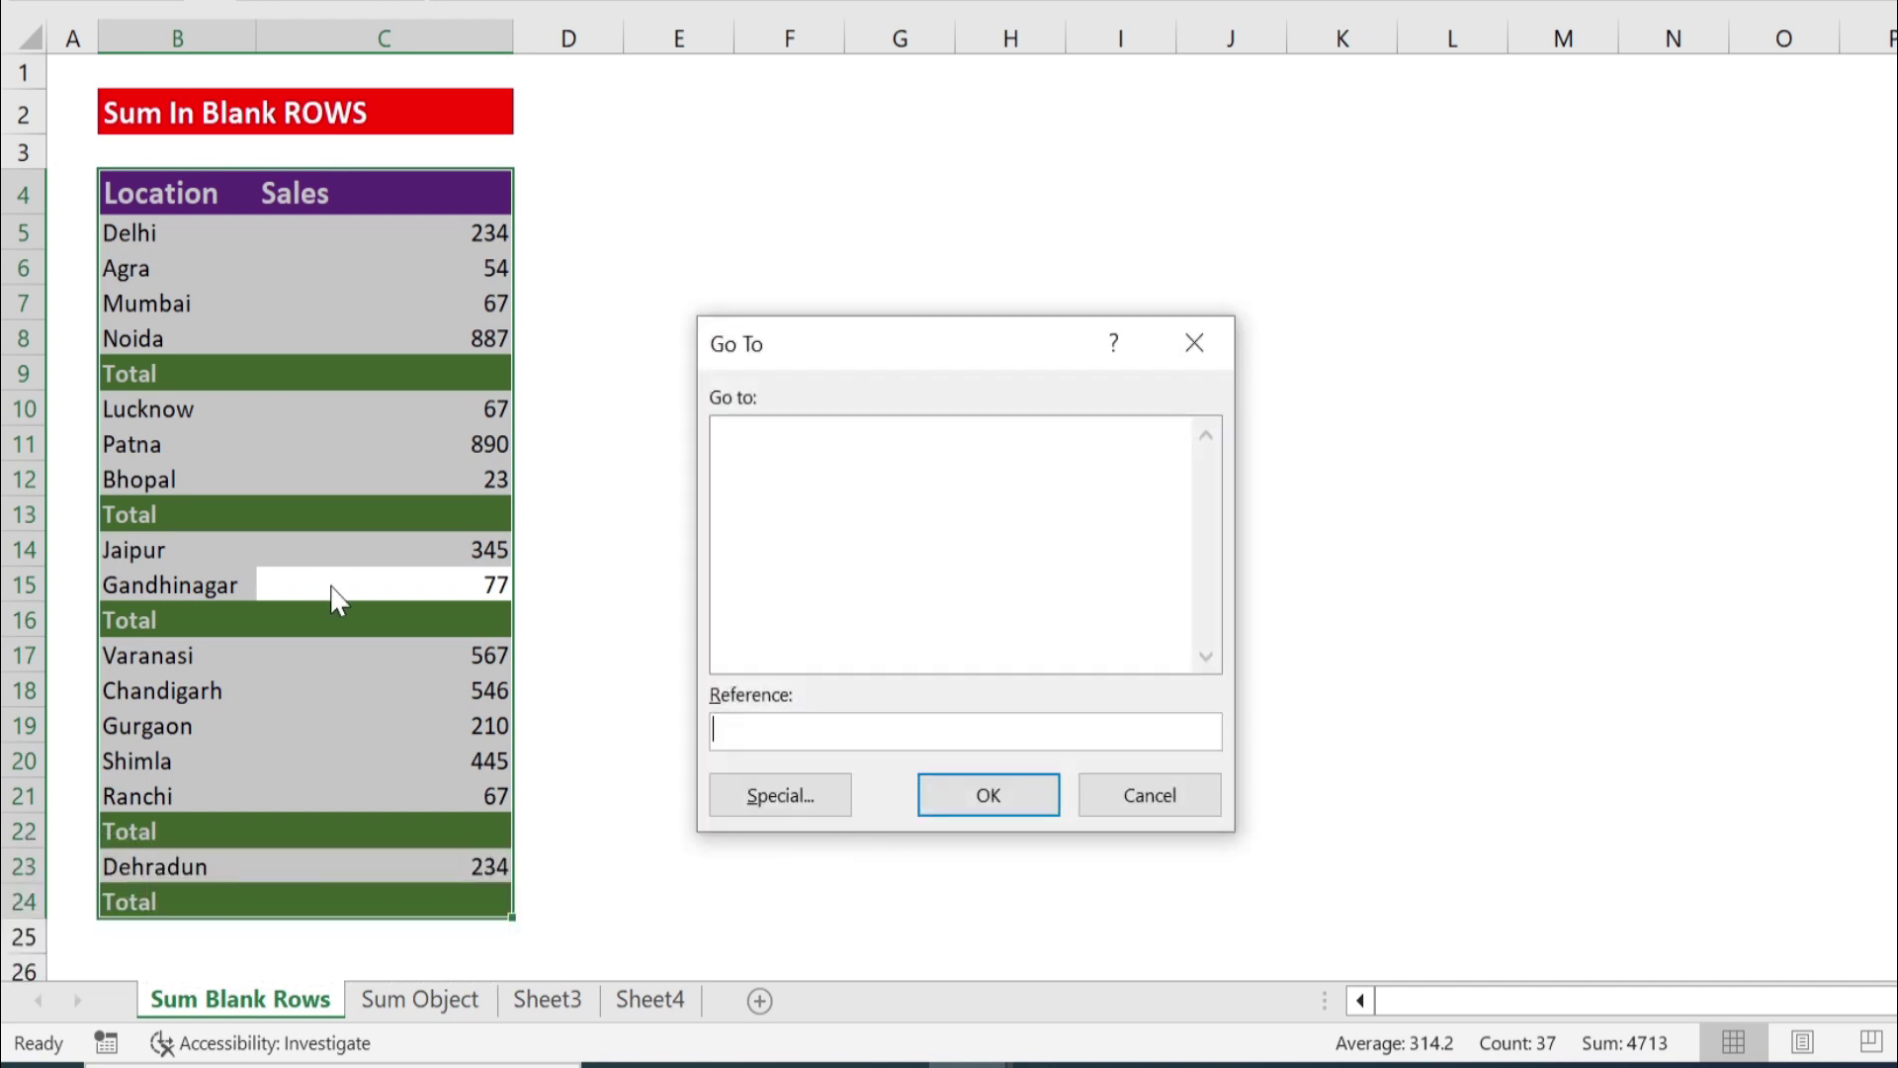
left_click(766, 799)
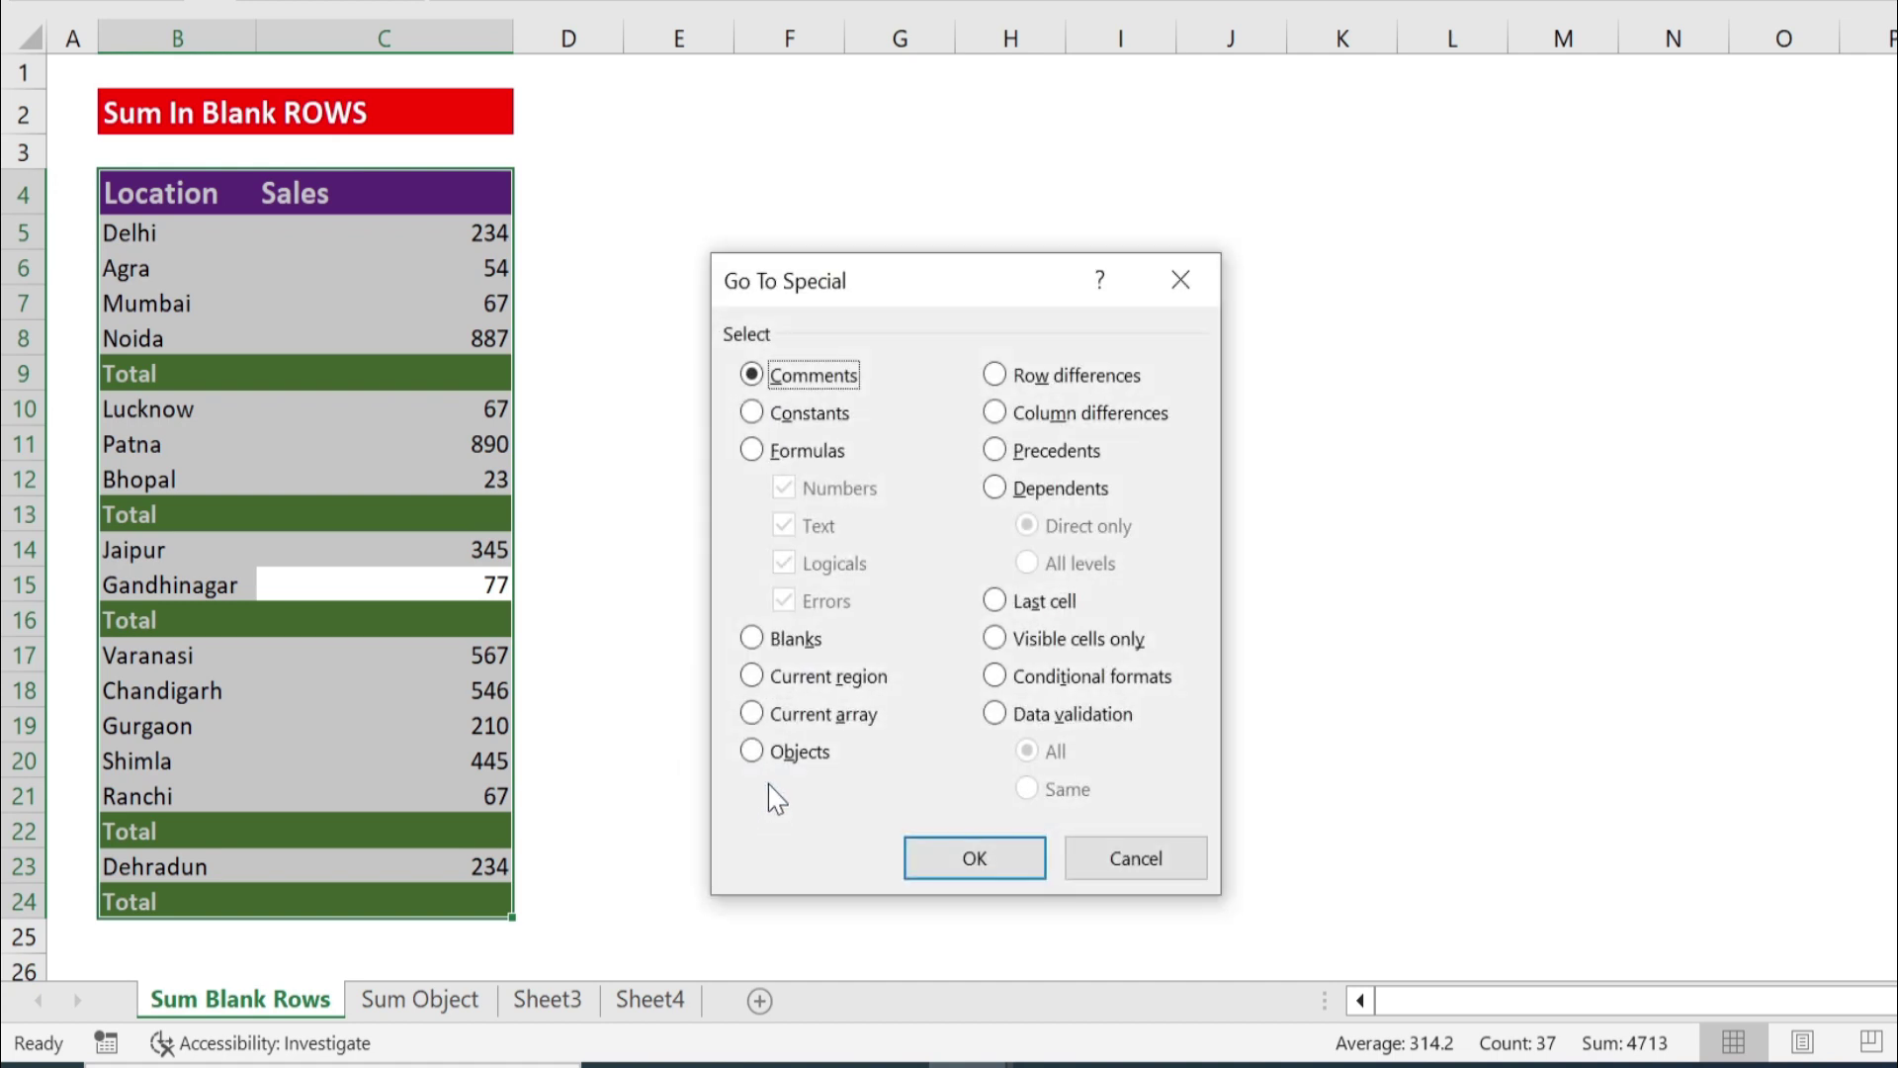
left_click(758, 647)
left_click(977, 860)
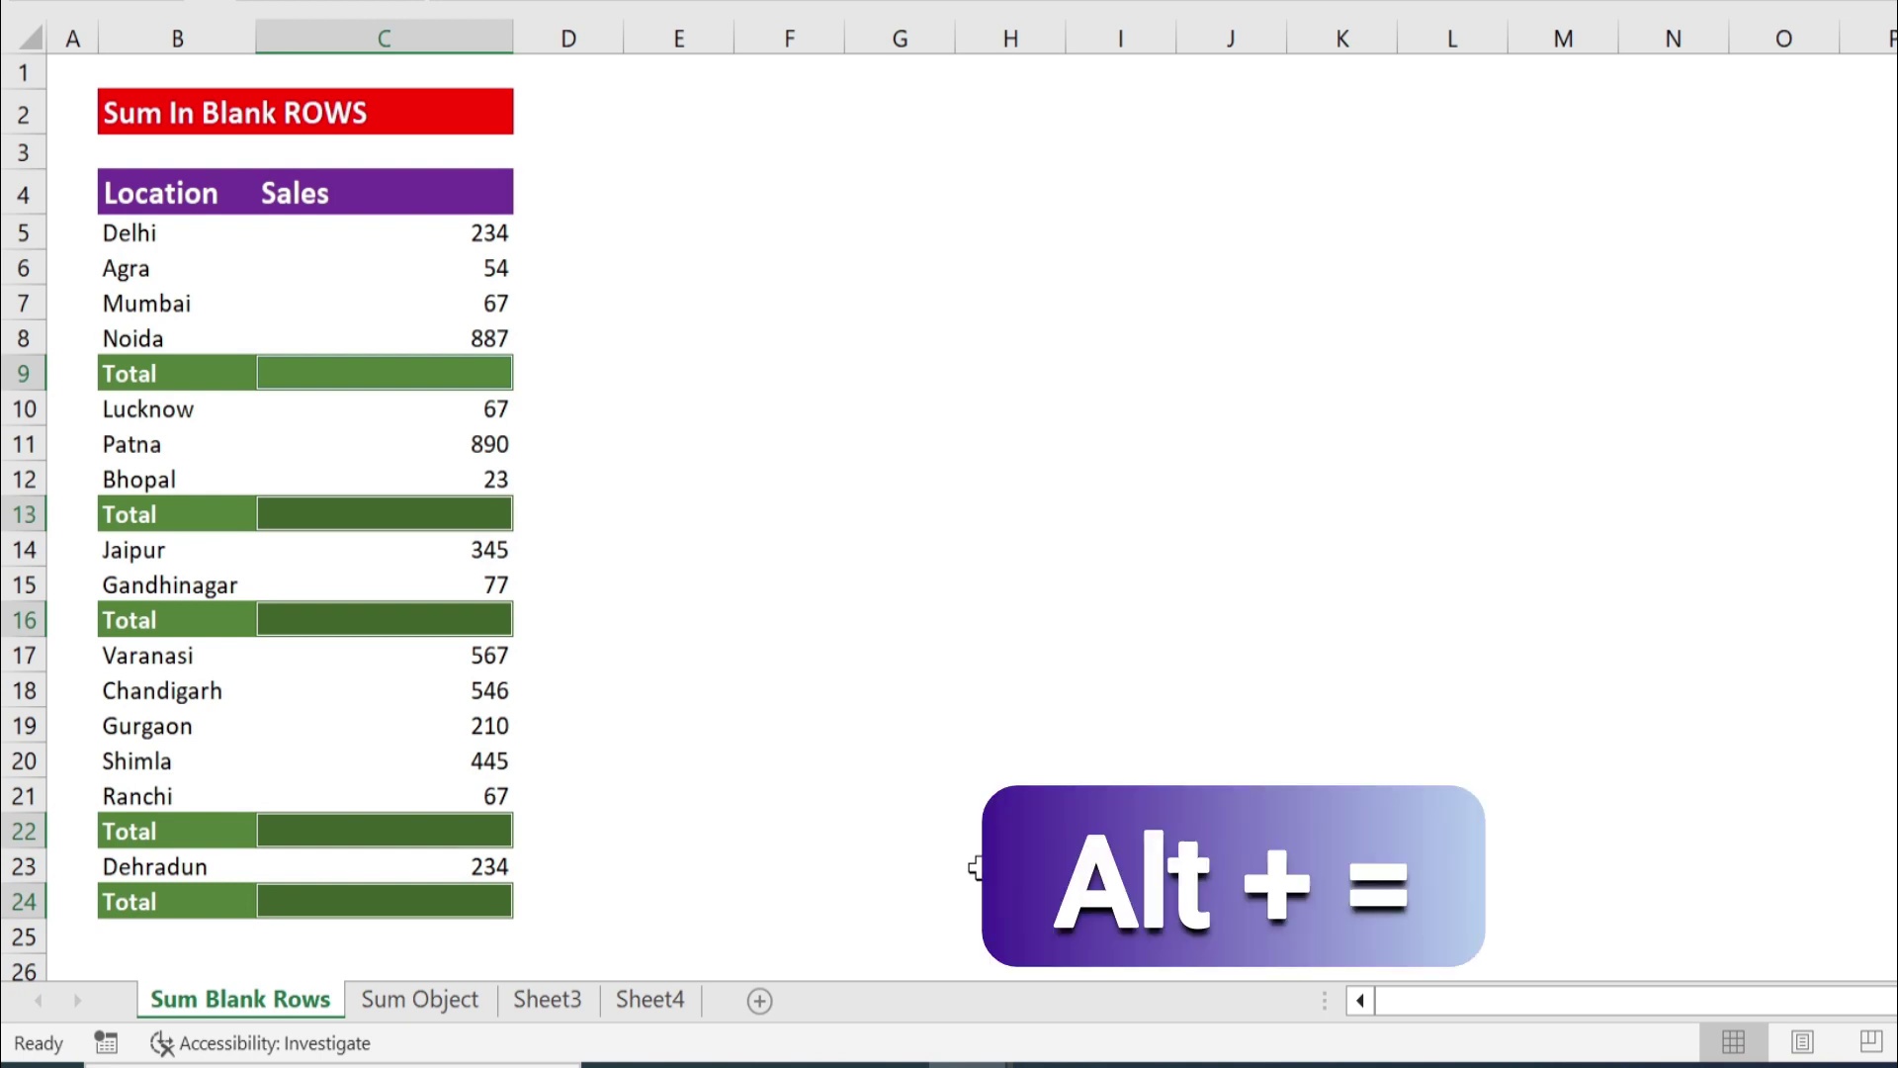
AutoSum the blank Total cells to get subtotals 1242, 980, 422, 1835 and 234.
key("alt+equal")
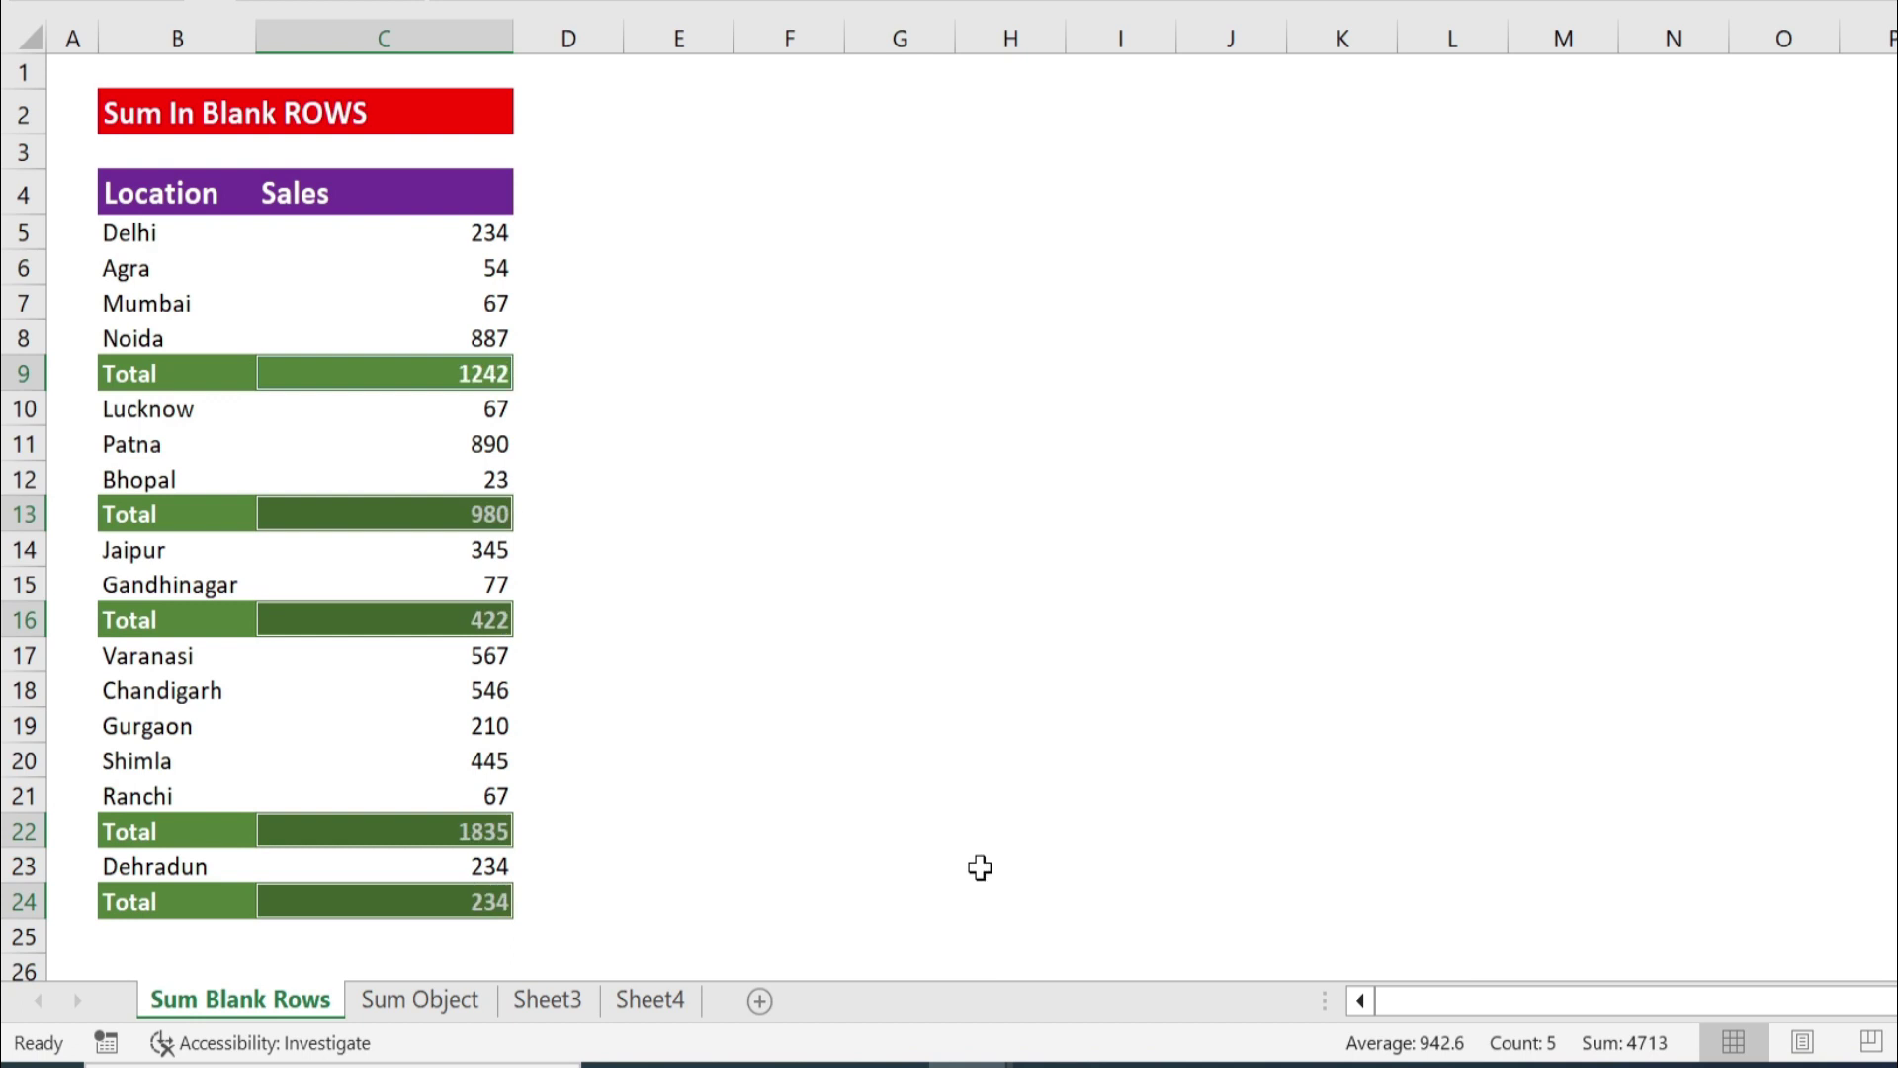
left_click(552, 626)
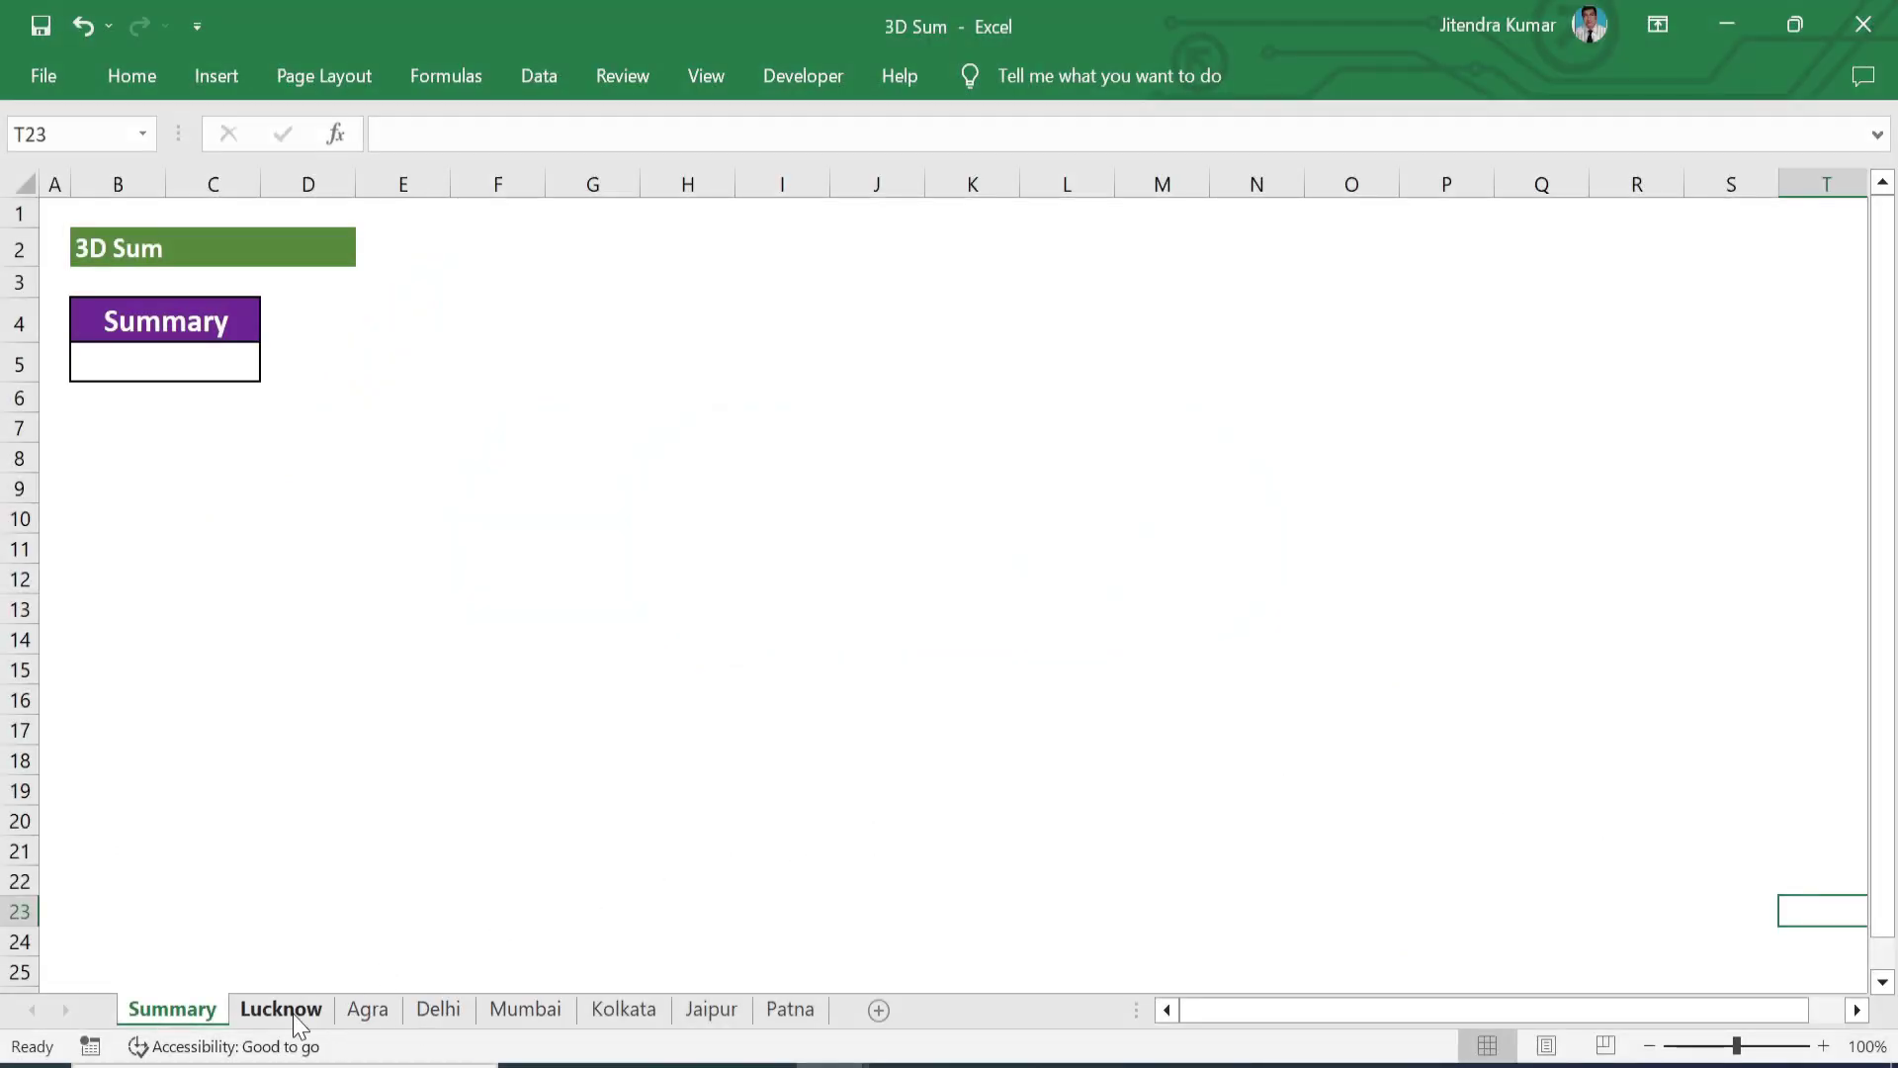
left_click(296, 1018)
left_click(384, 1009)
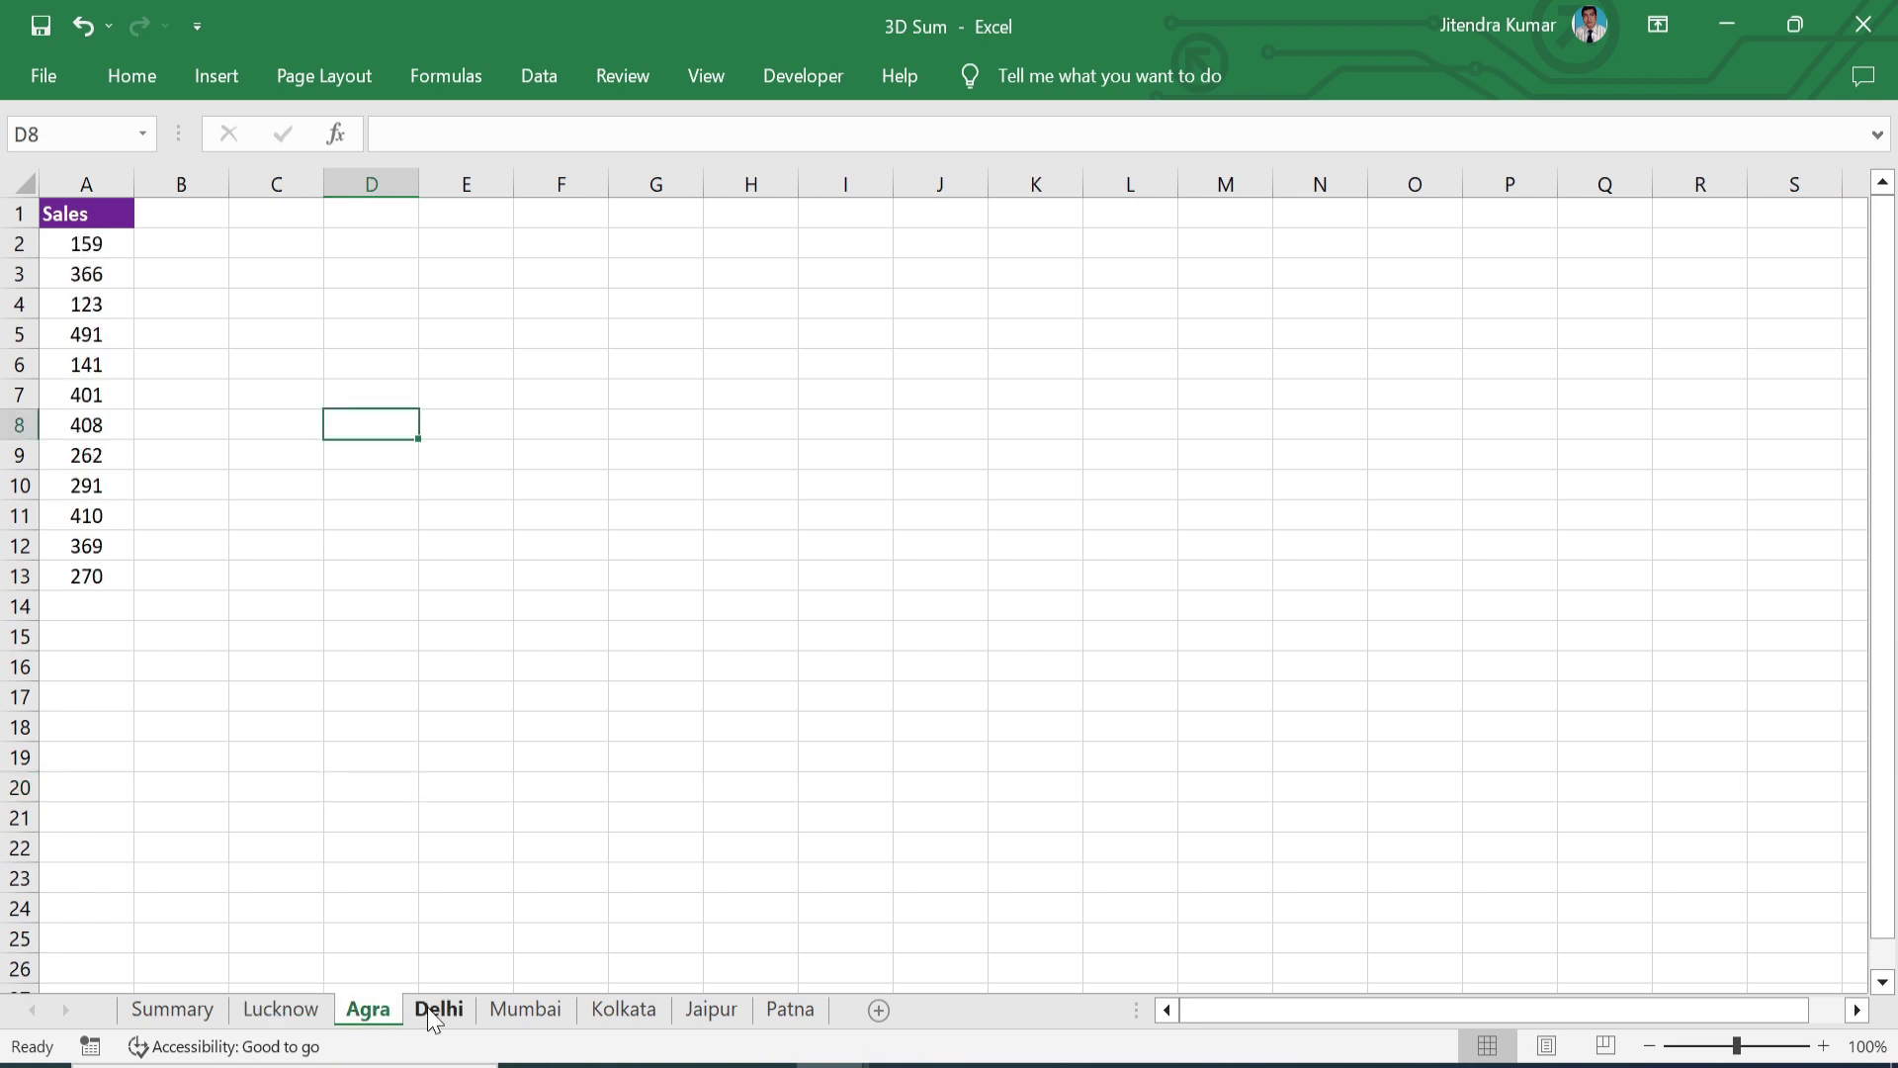
left_click(435, 1011)
left_click(623, 991)
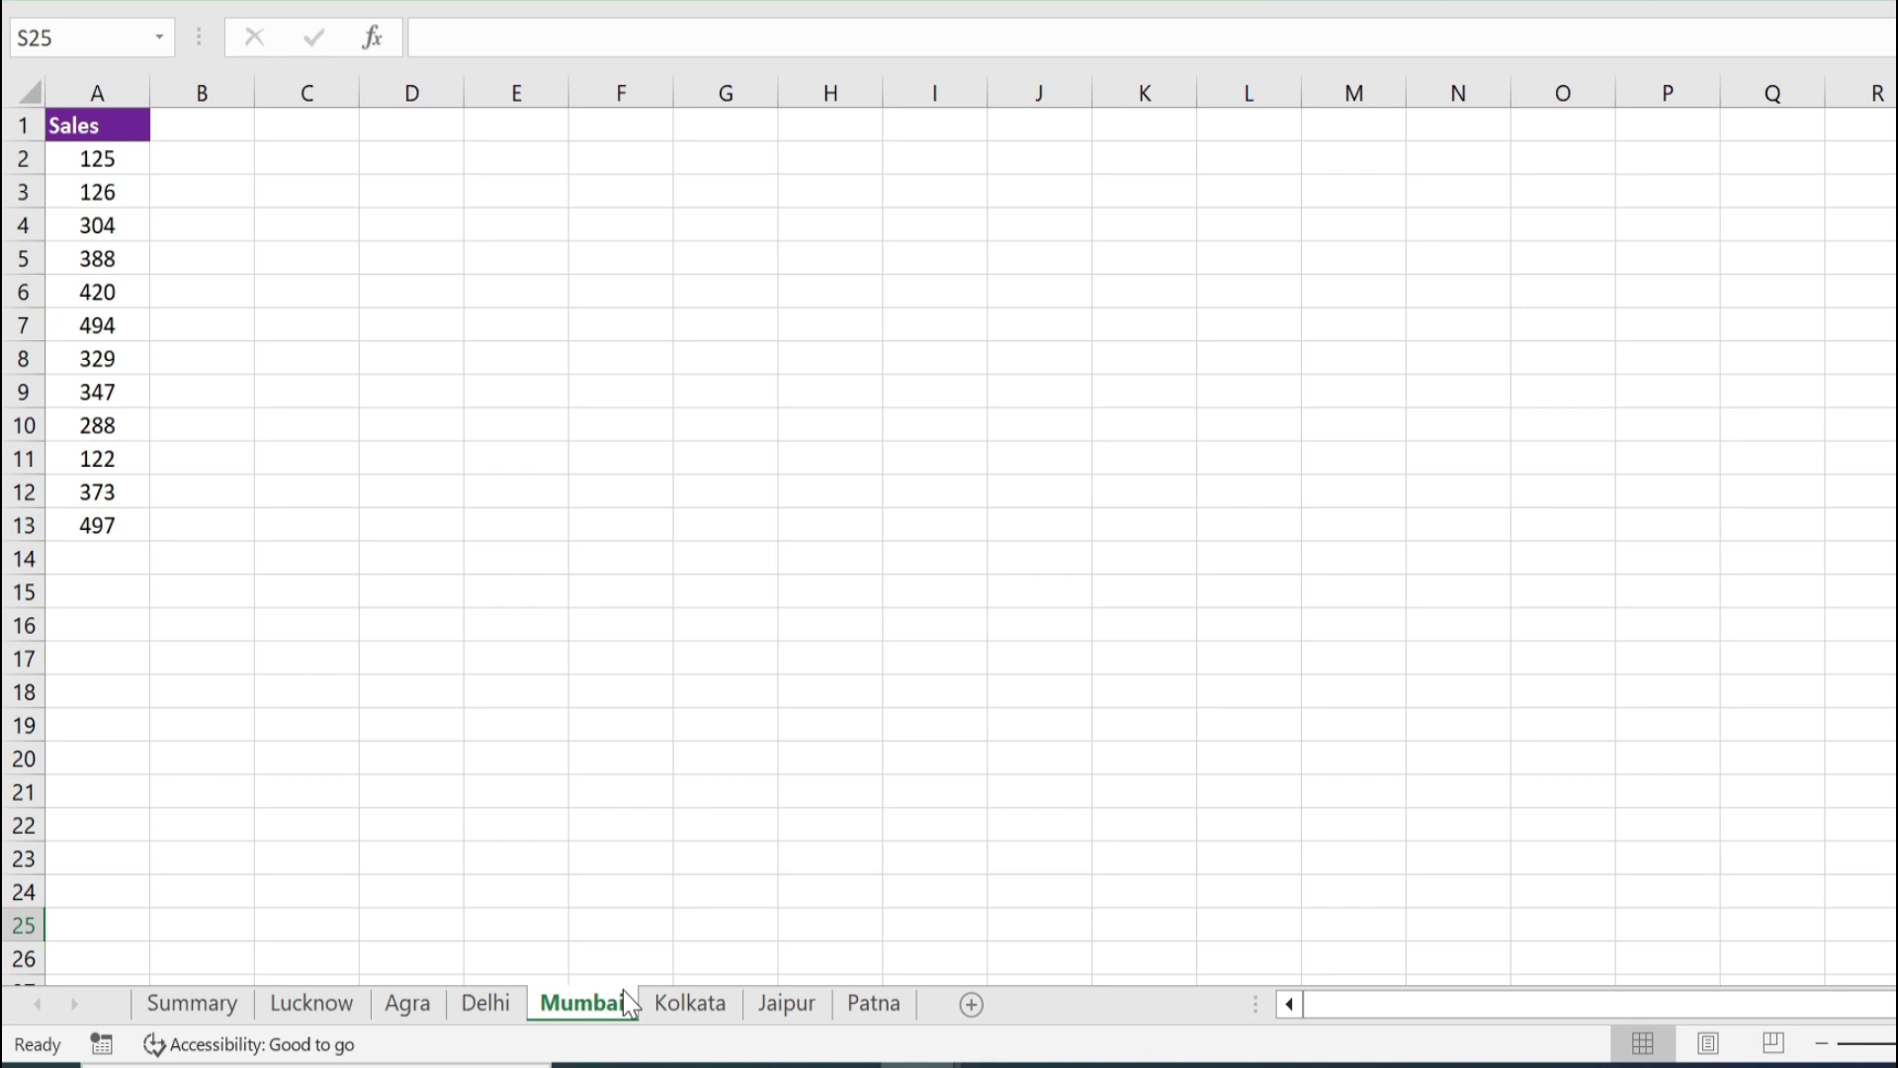
left_click(222, 1008)
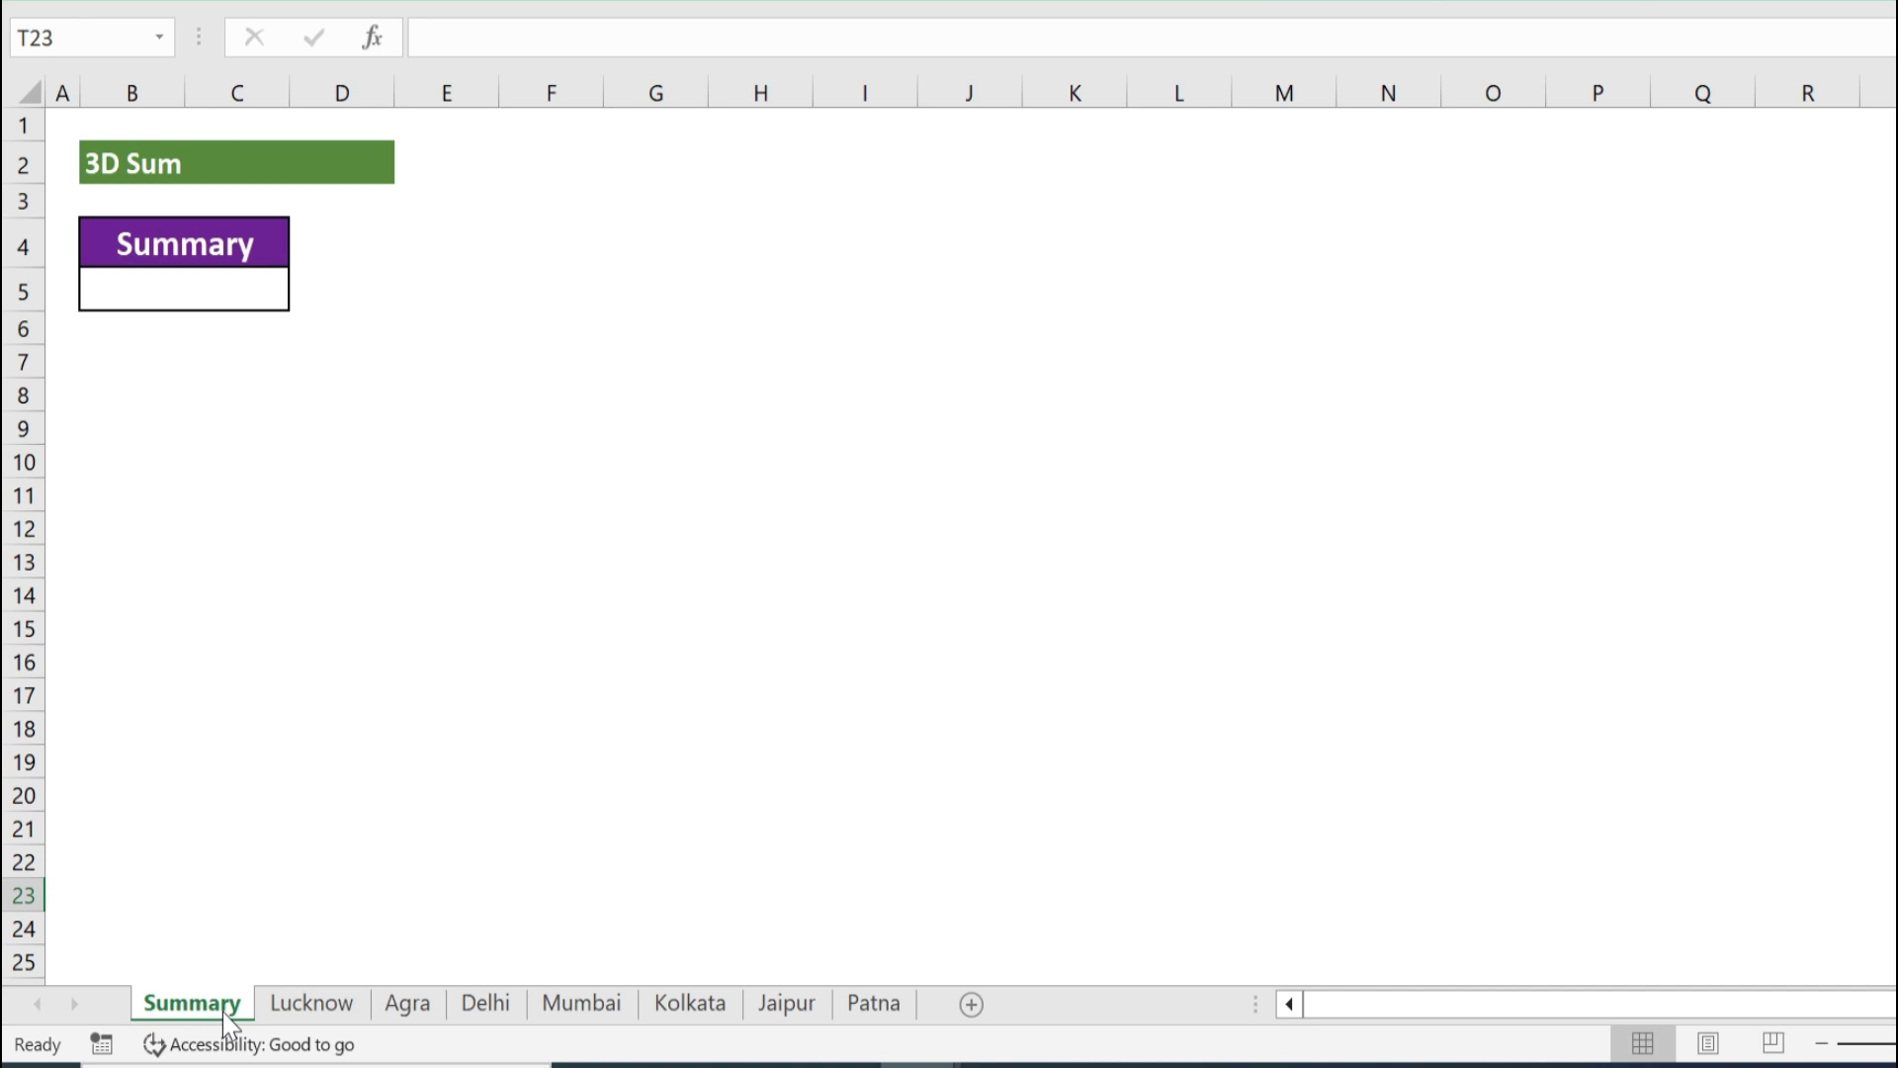
Enter a SUM in B5 over column A of sheets Lucknow through Patna, giving 24918.
left_click(234, 292)
type("=")
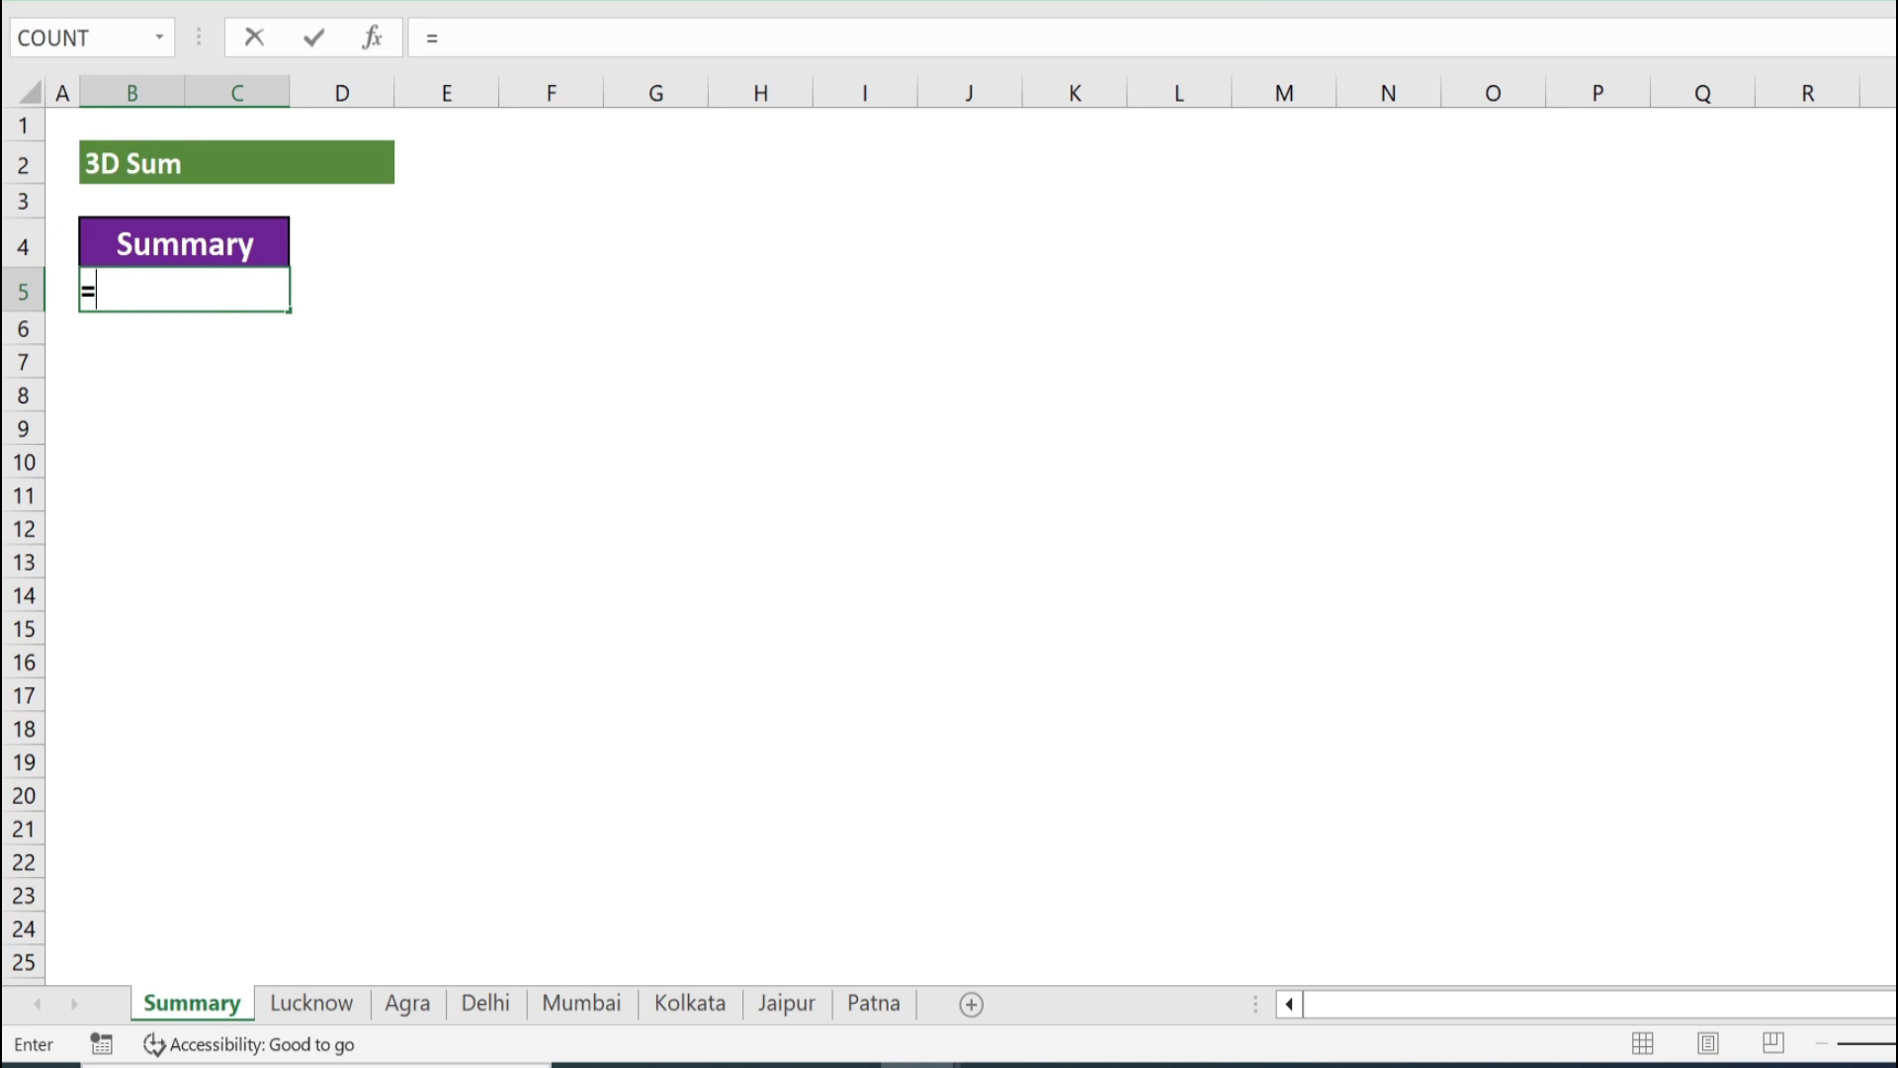
type("sum")
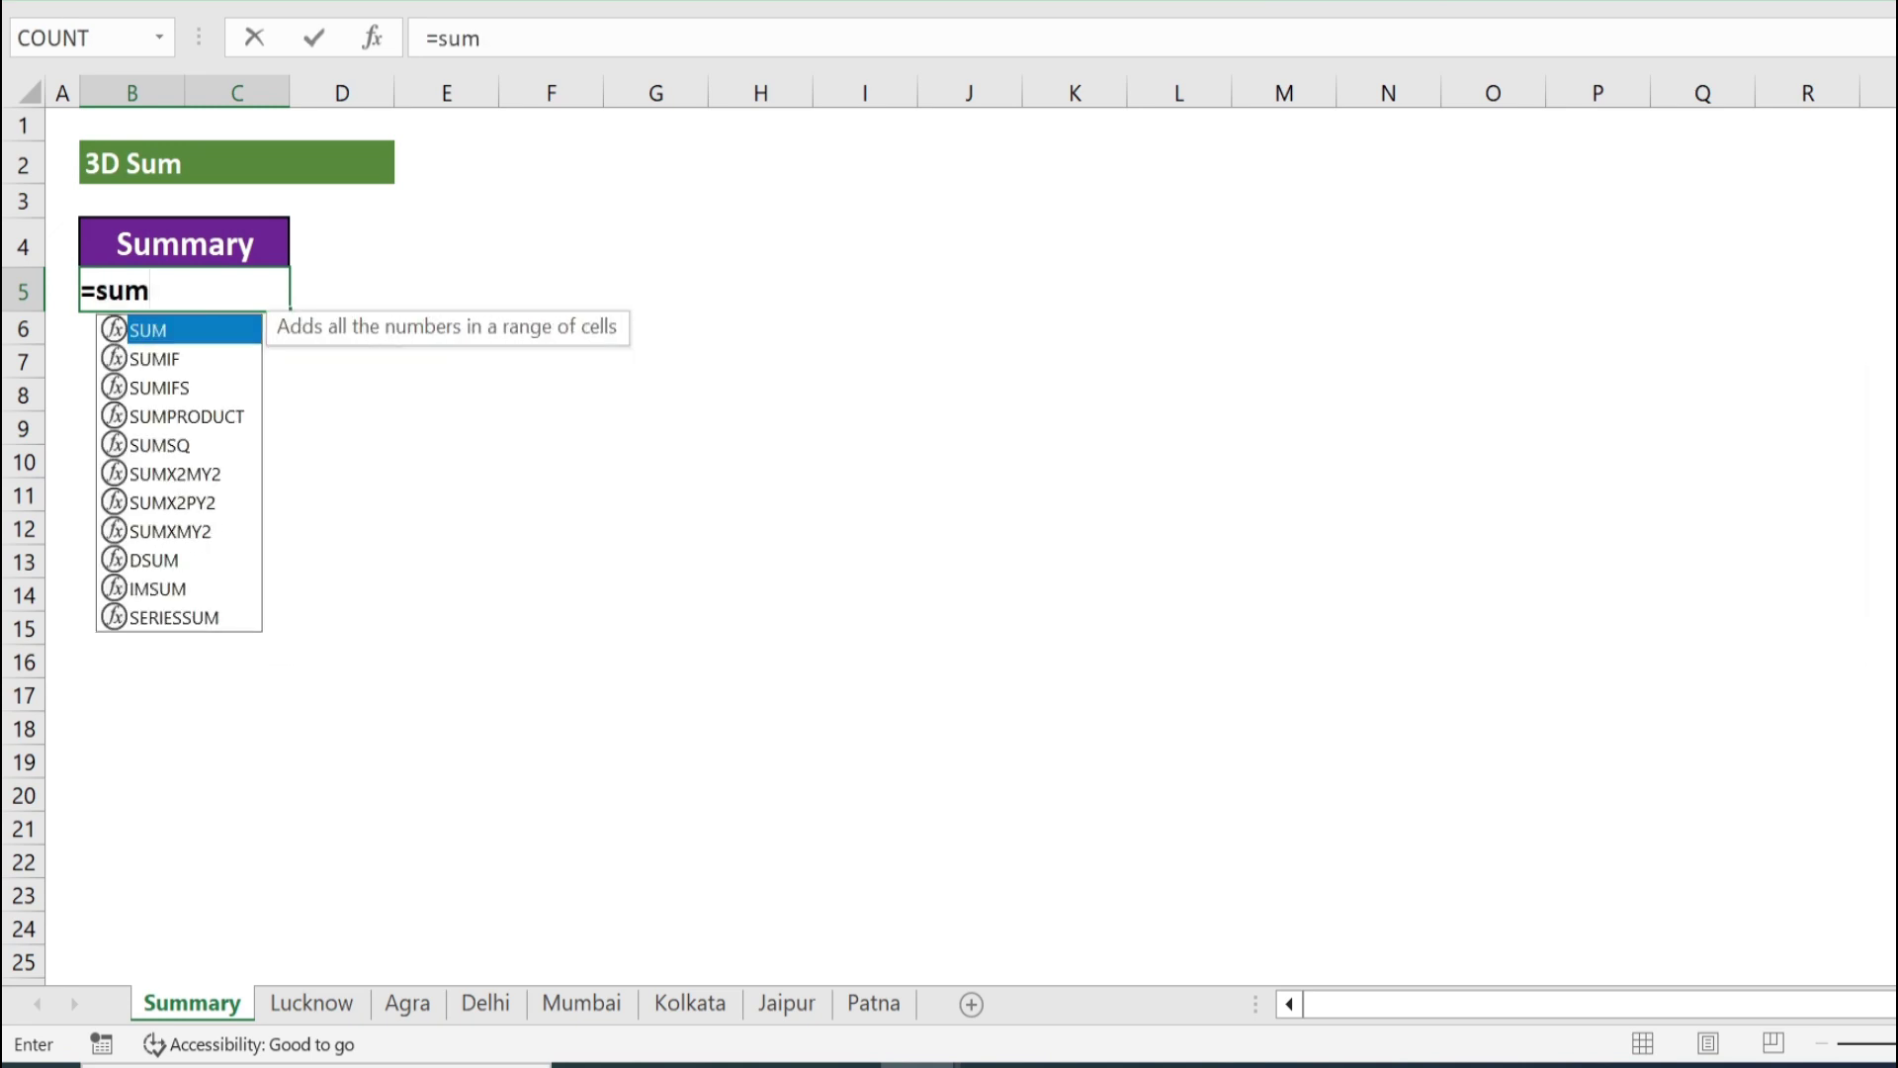
double_click(203, 336)
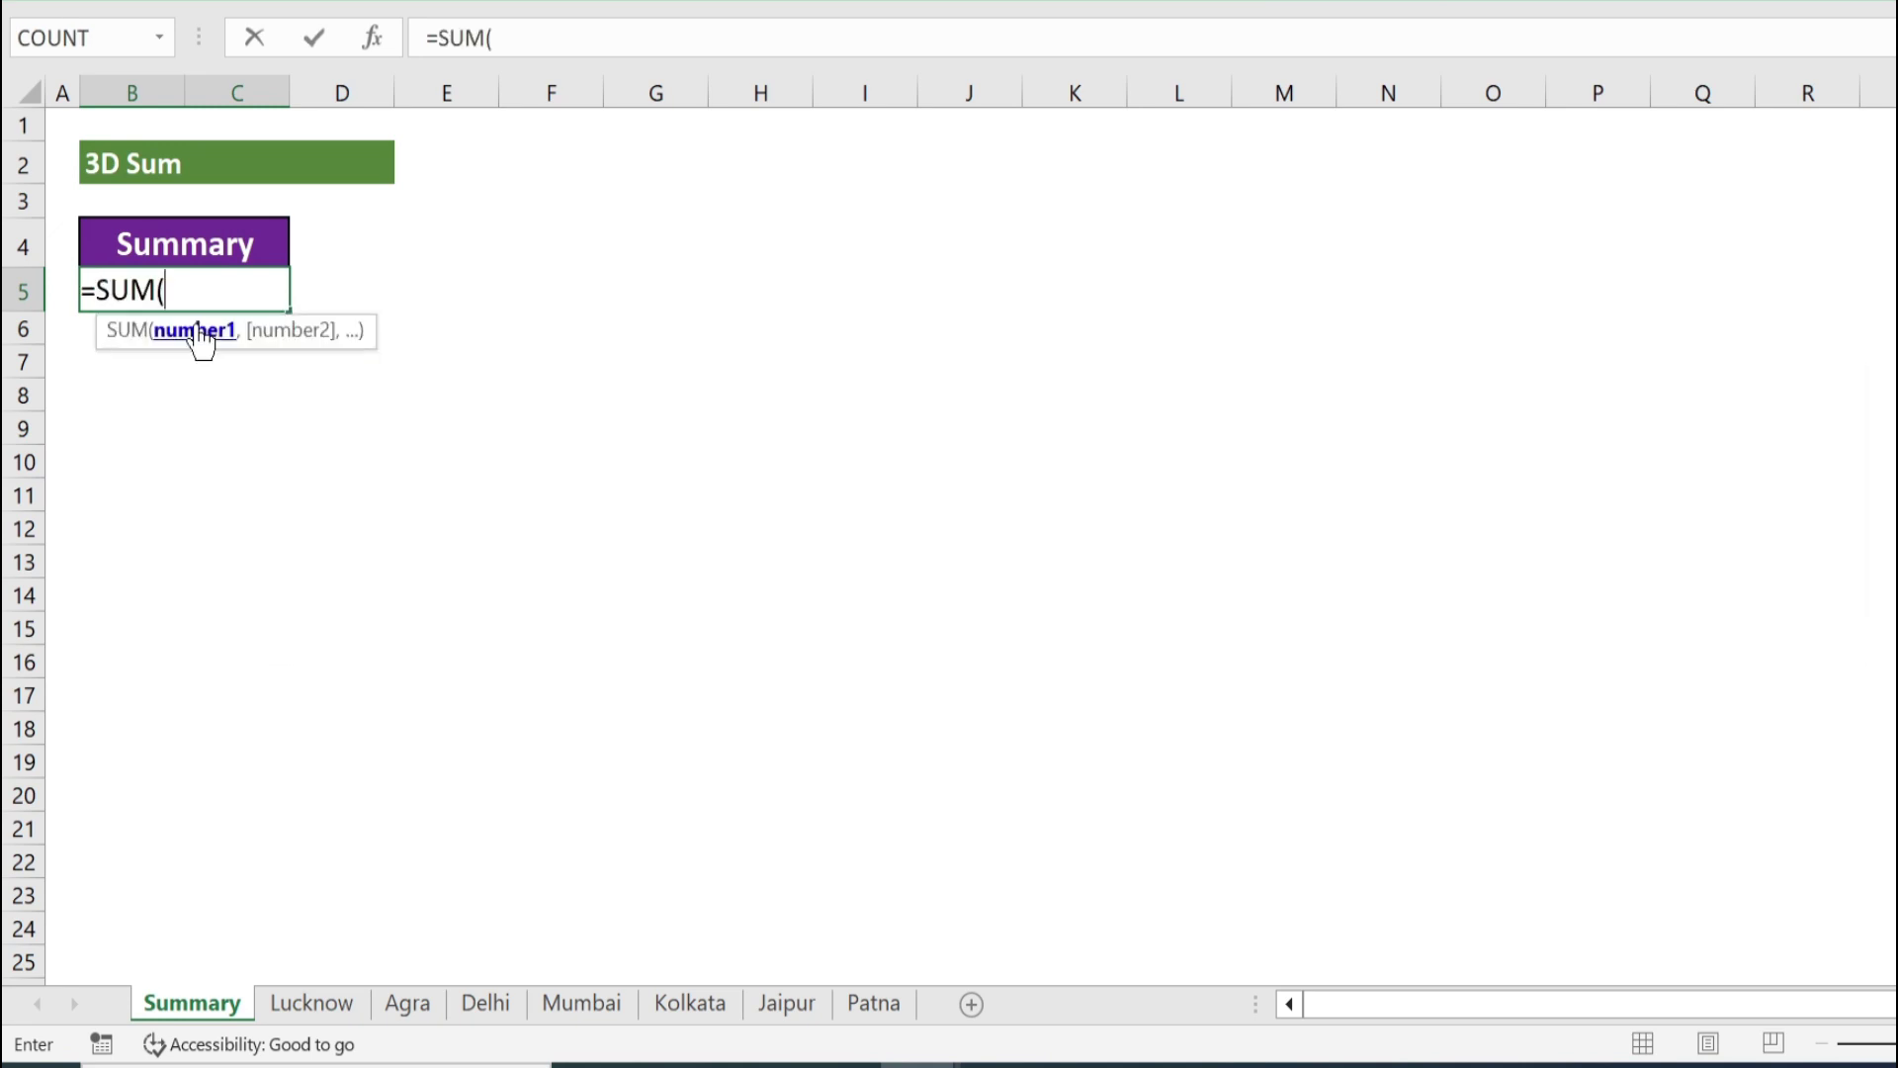
left_click(311, 1003)
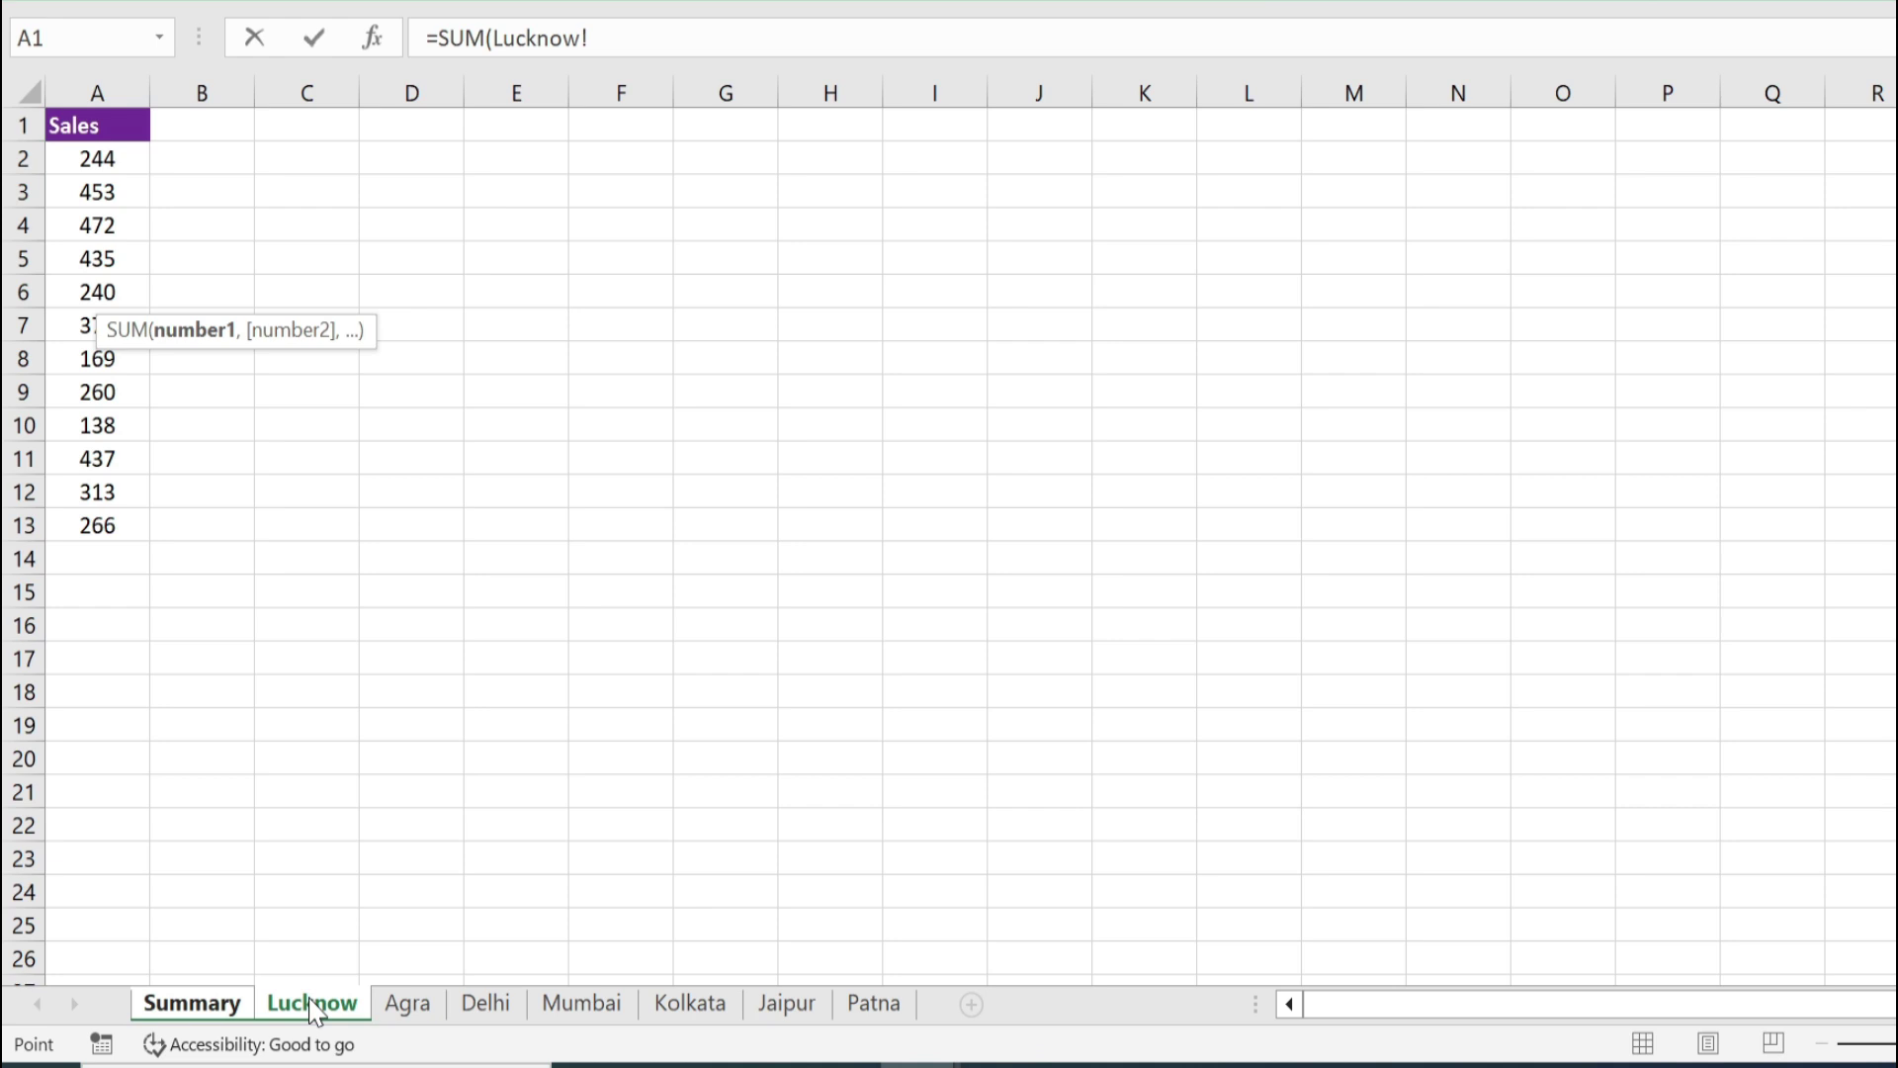
left_click(123, 79)
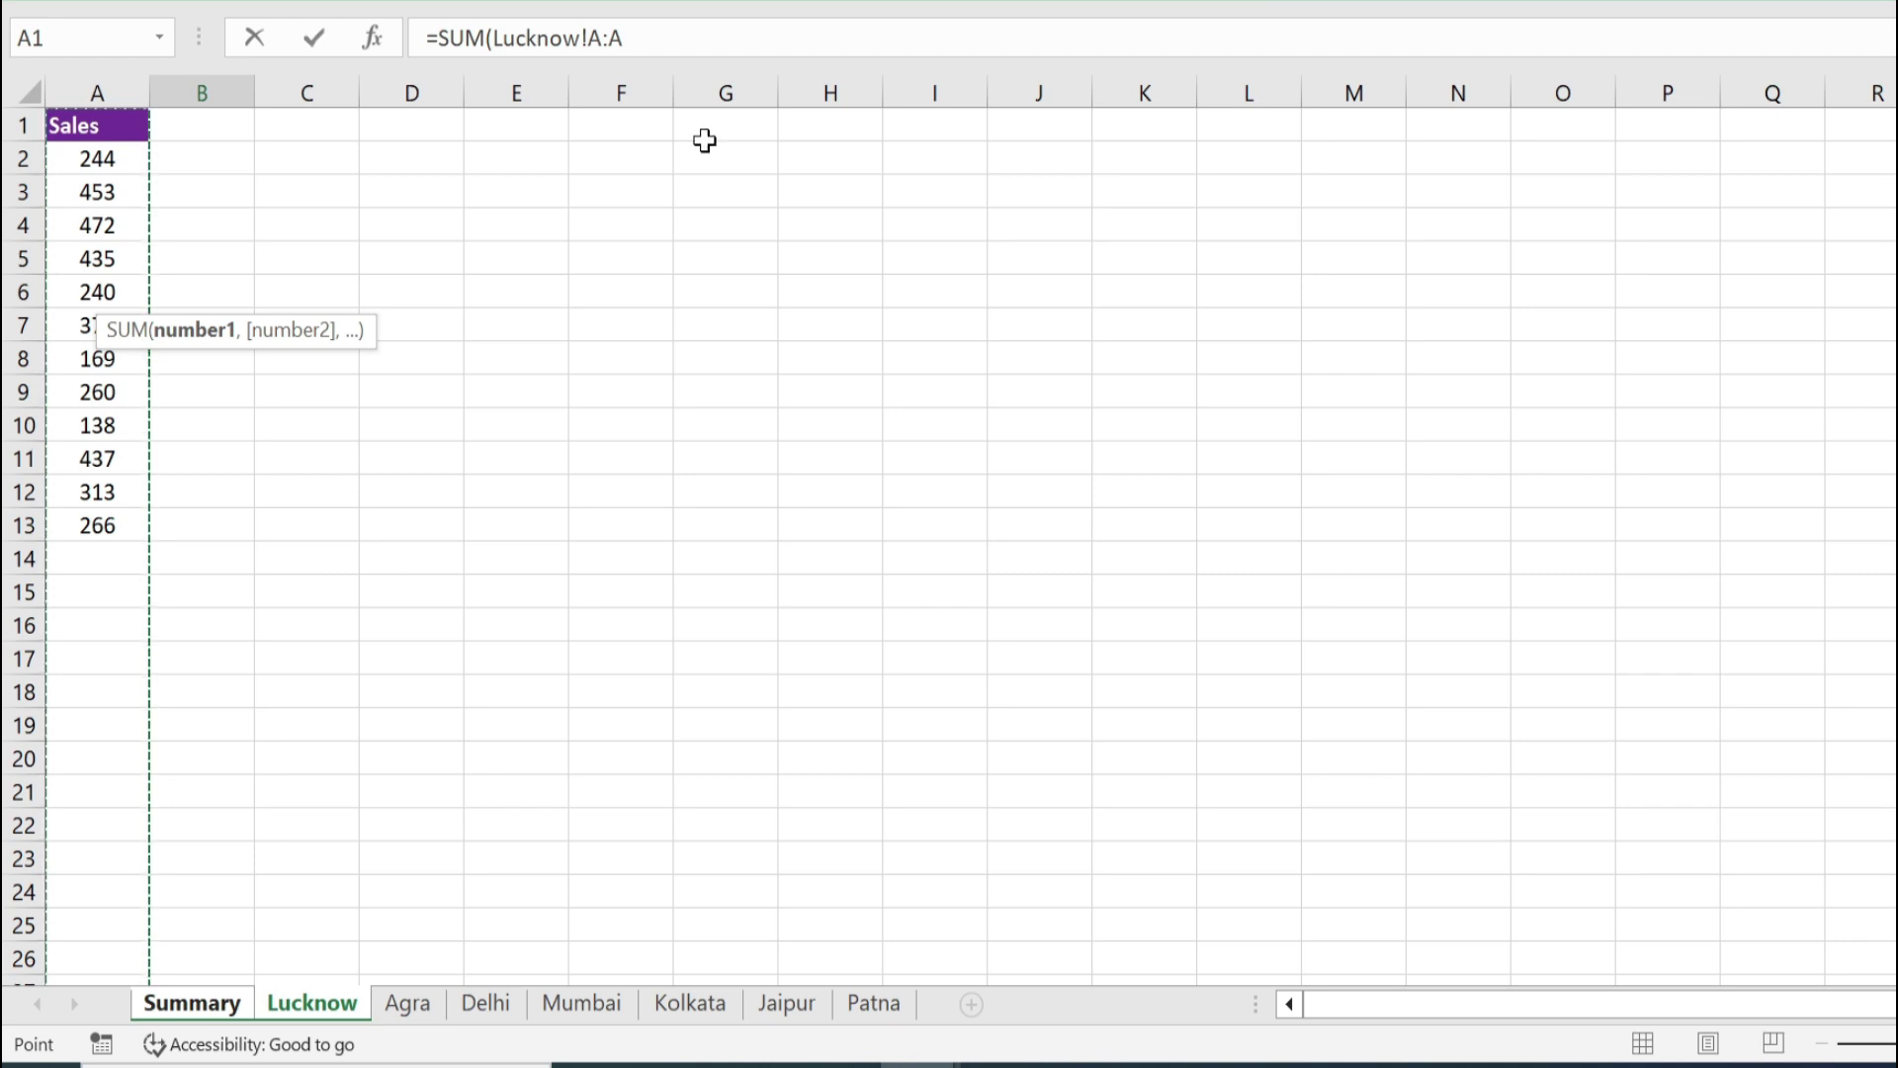
left_click(872, 1008, "shift")
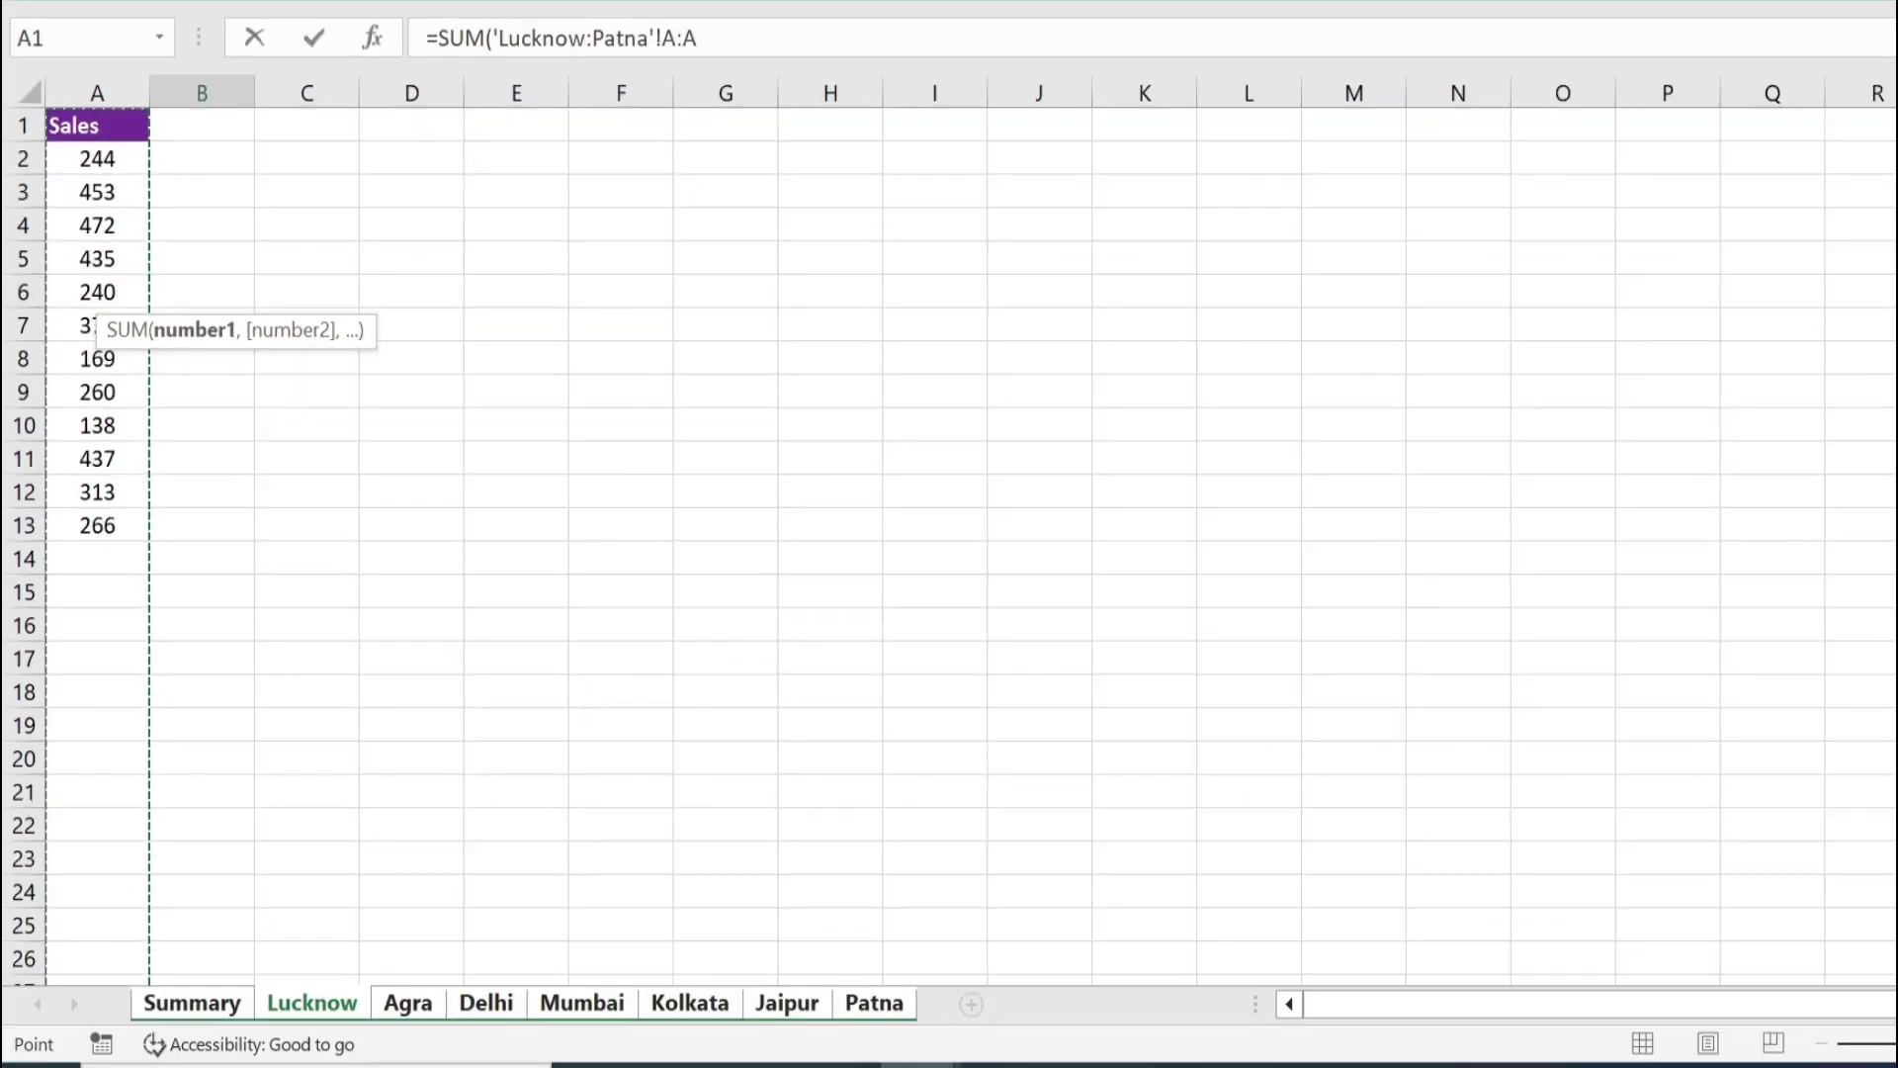
type(")")
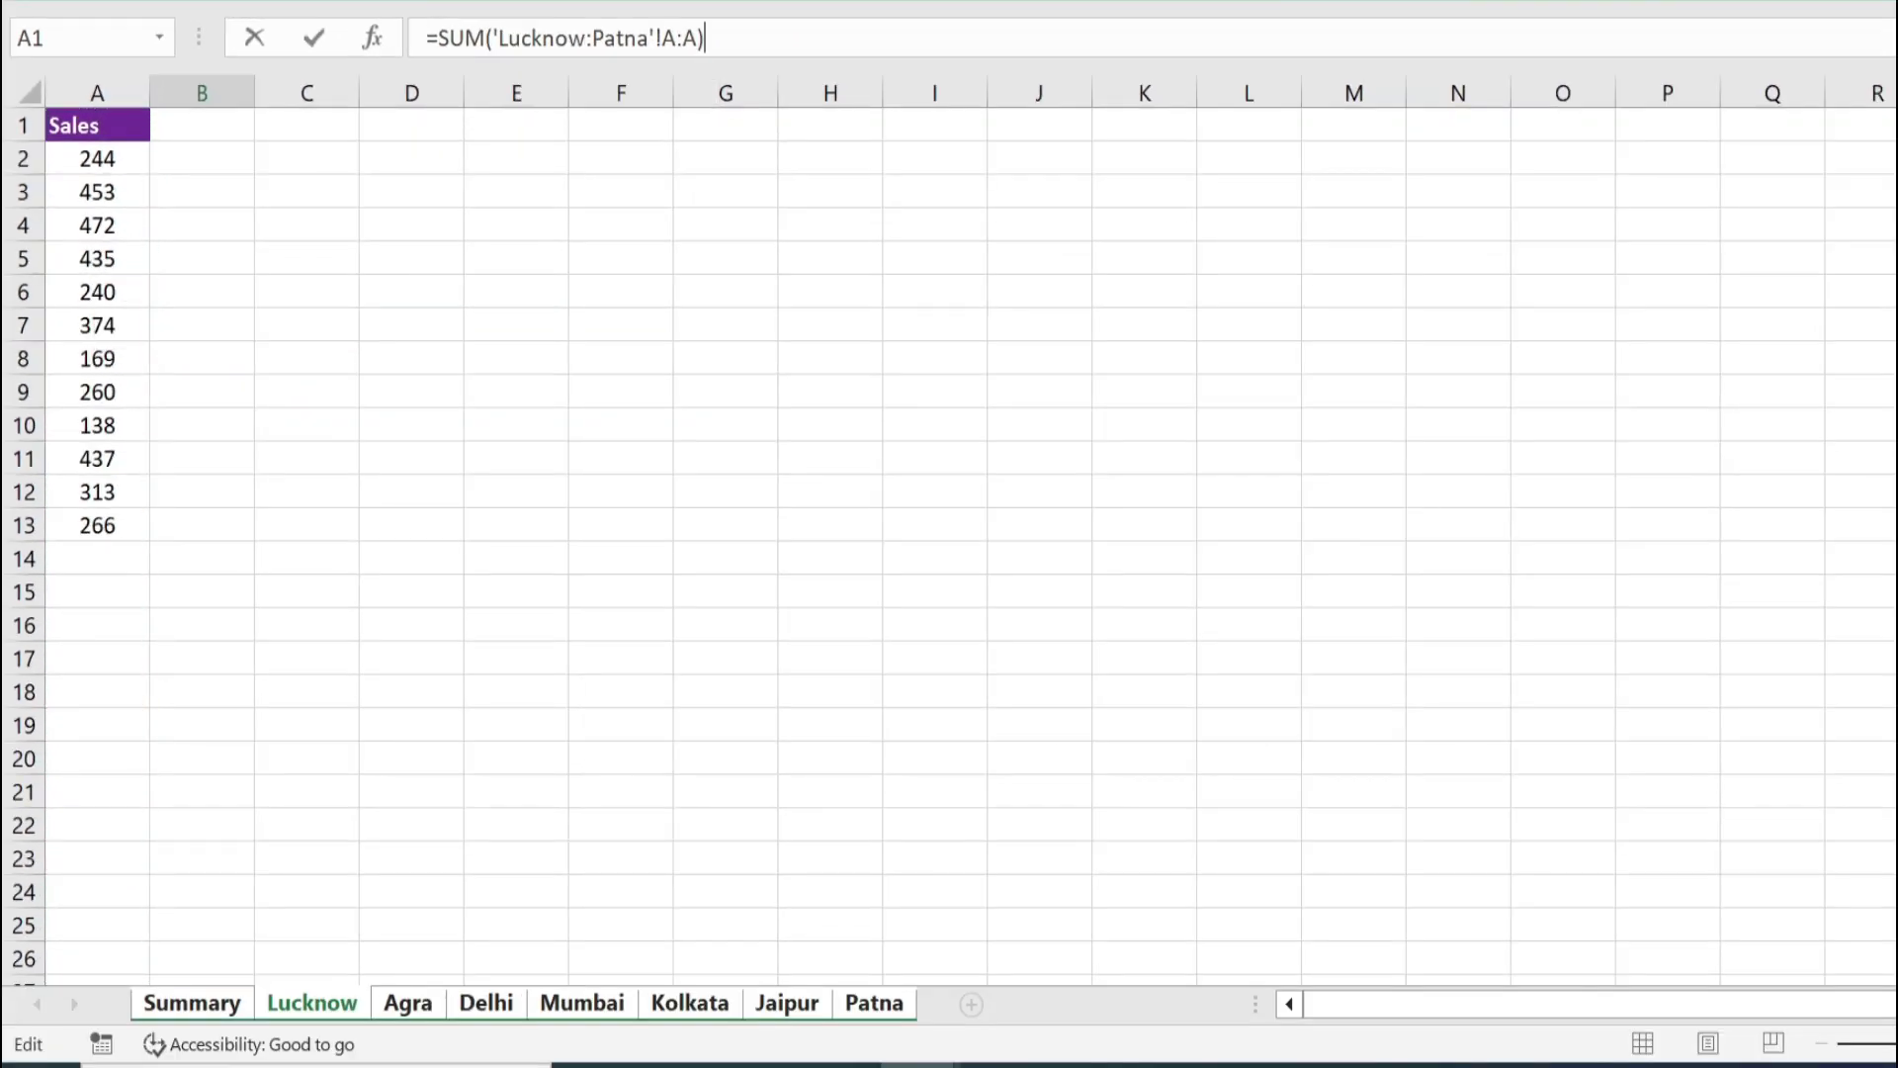
key("Return")
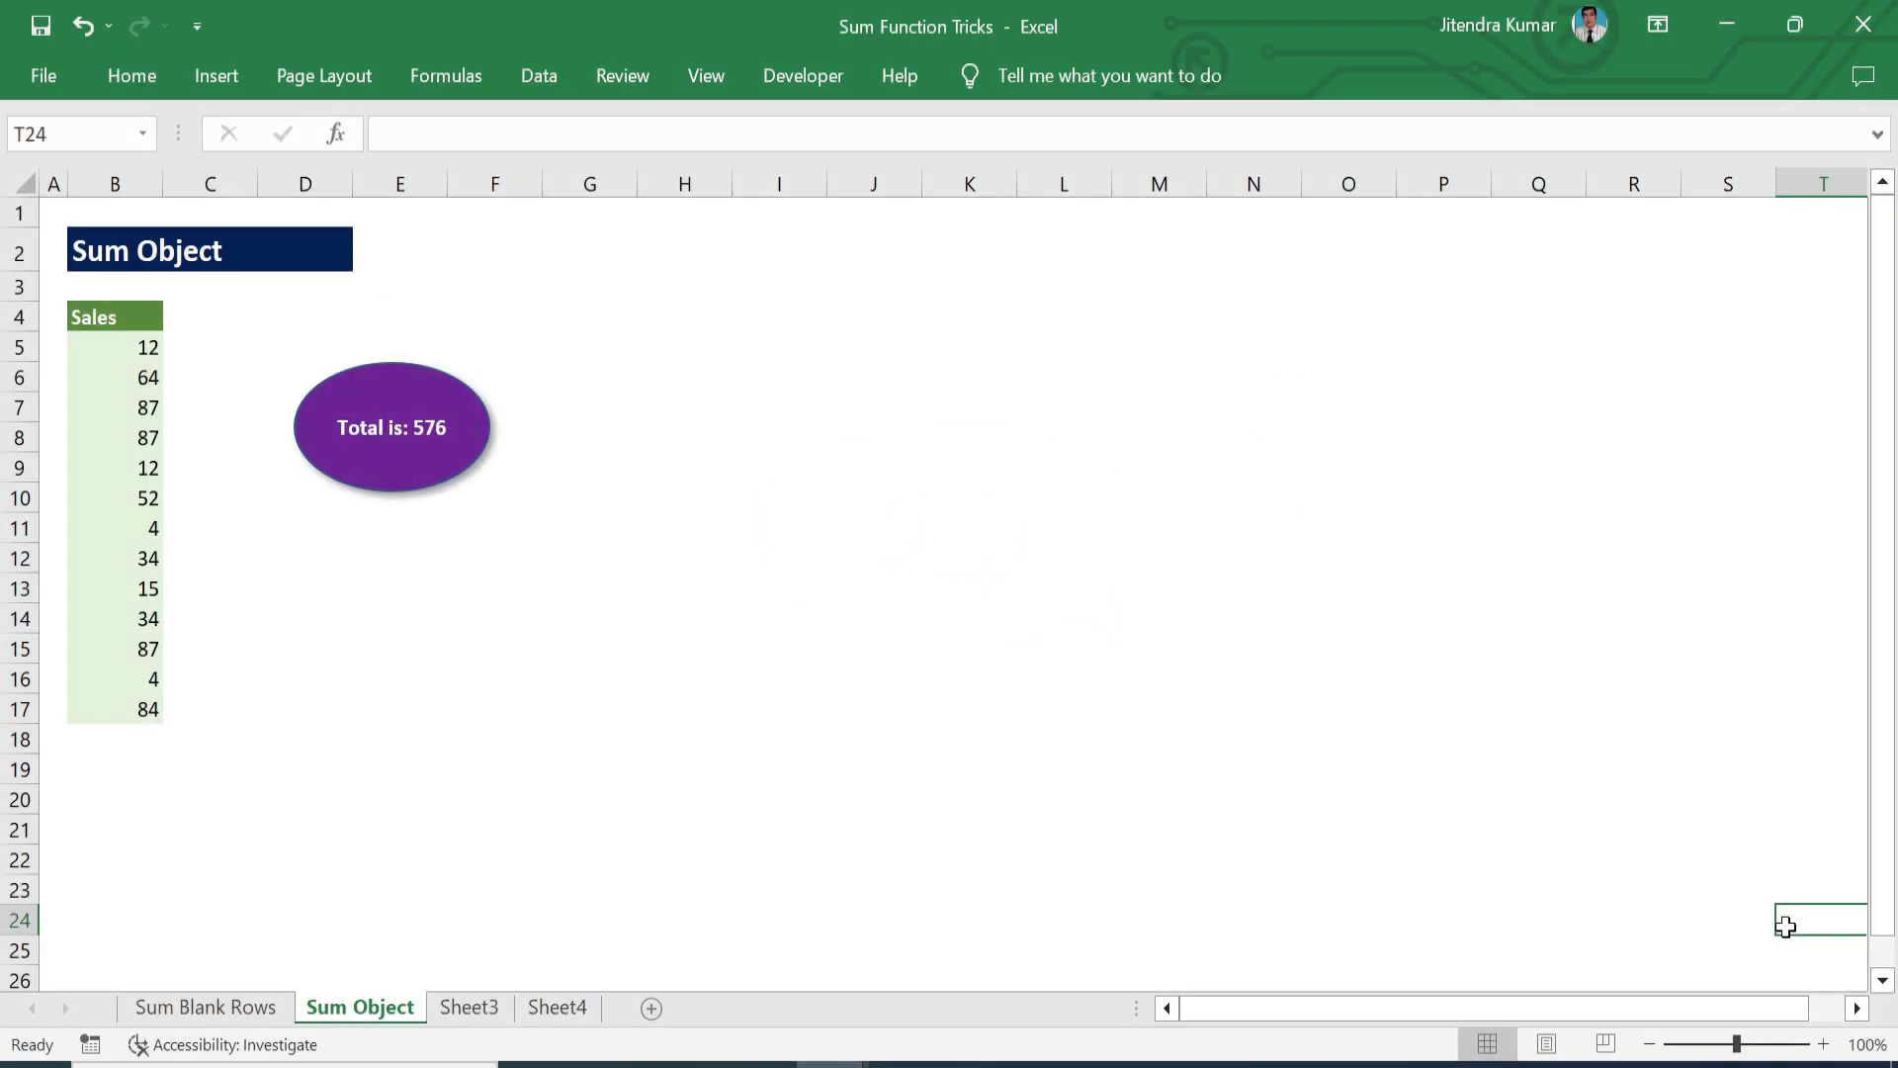
Check the oval's =$D$10 link, change B11 to 400, then delete the purple oval.
left_click(477, 419)
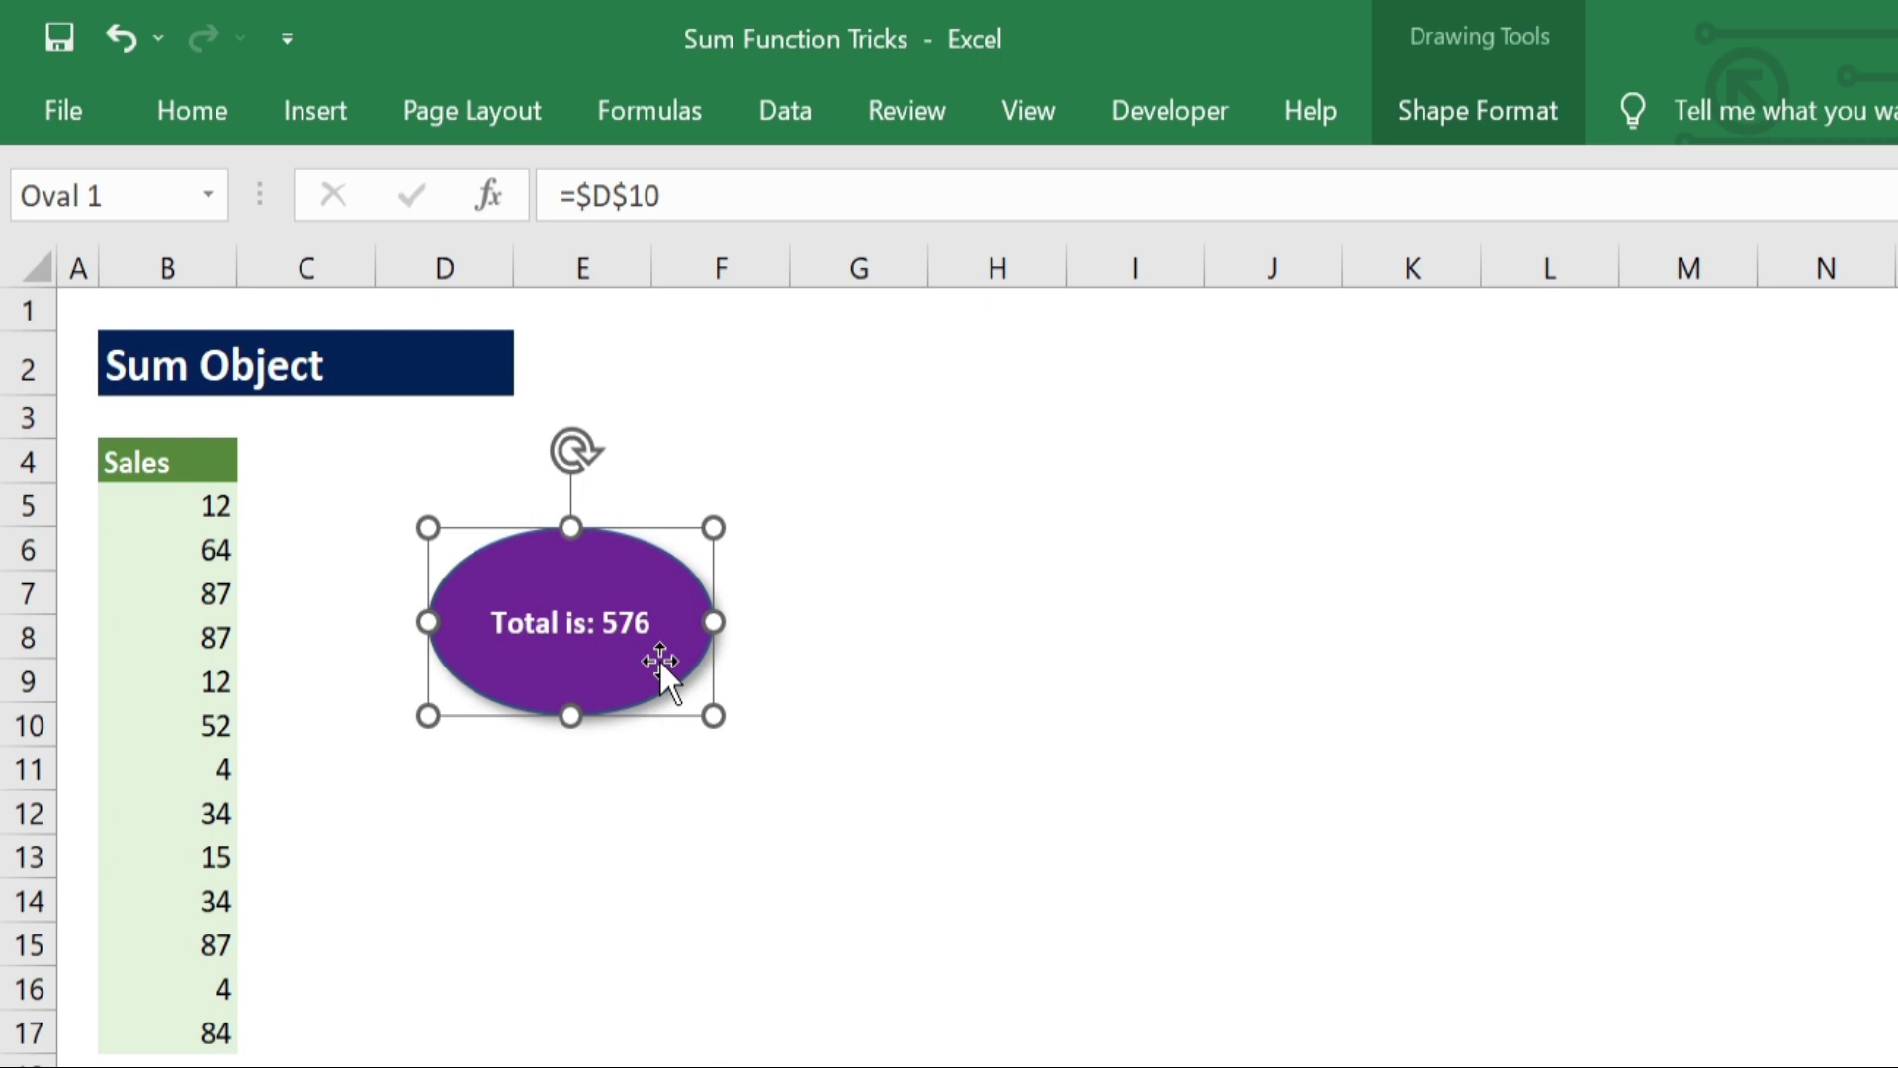
left_click(222, 769)
type("400")
key("Return")
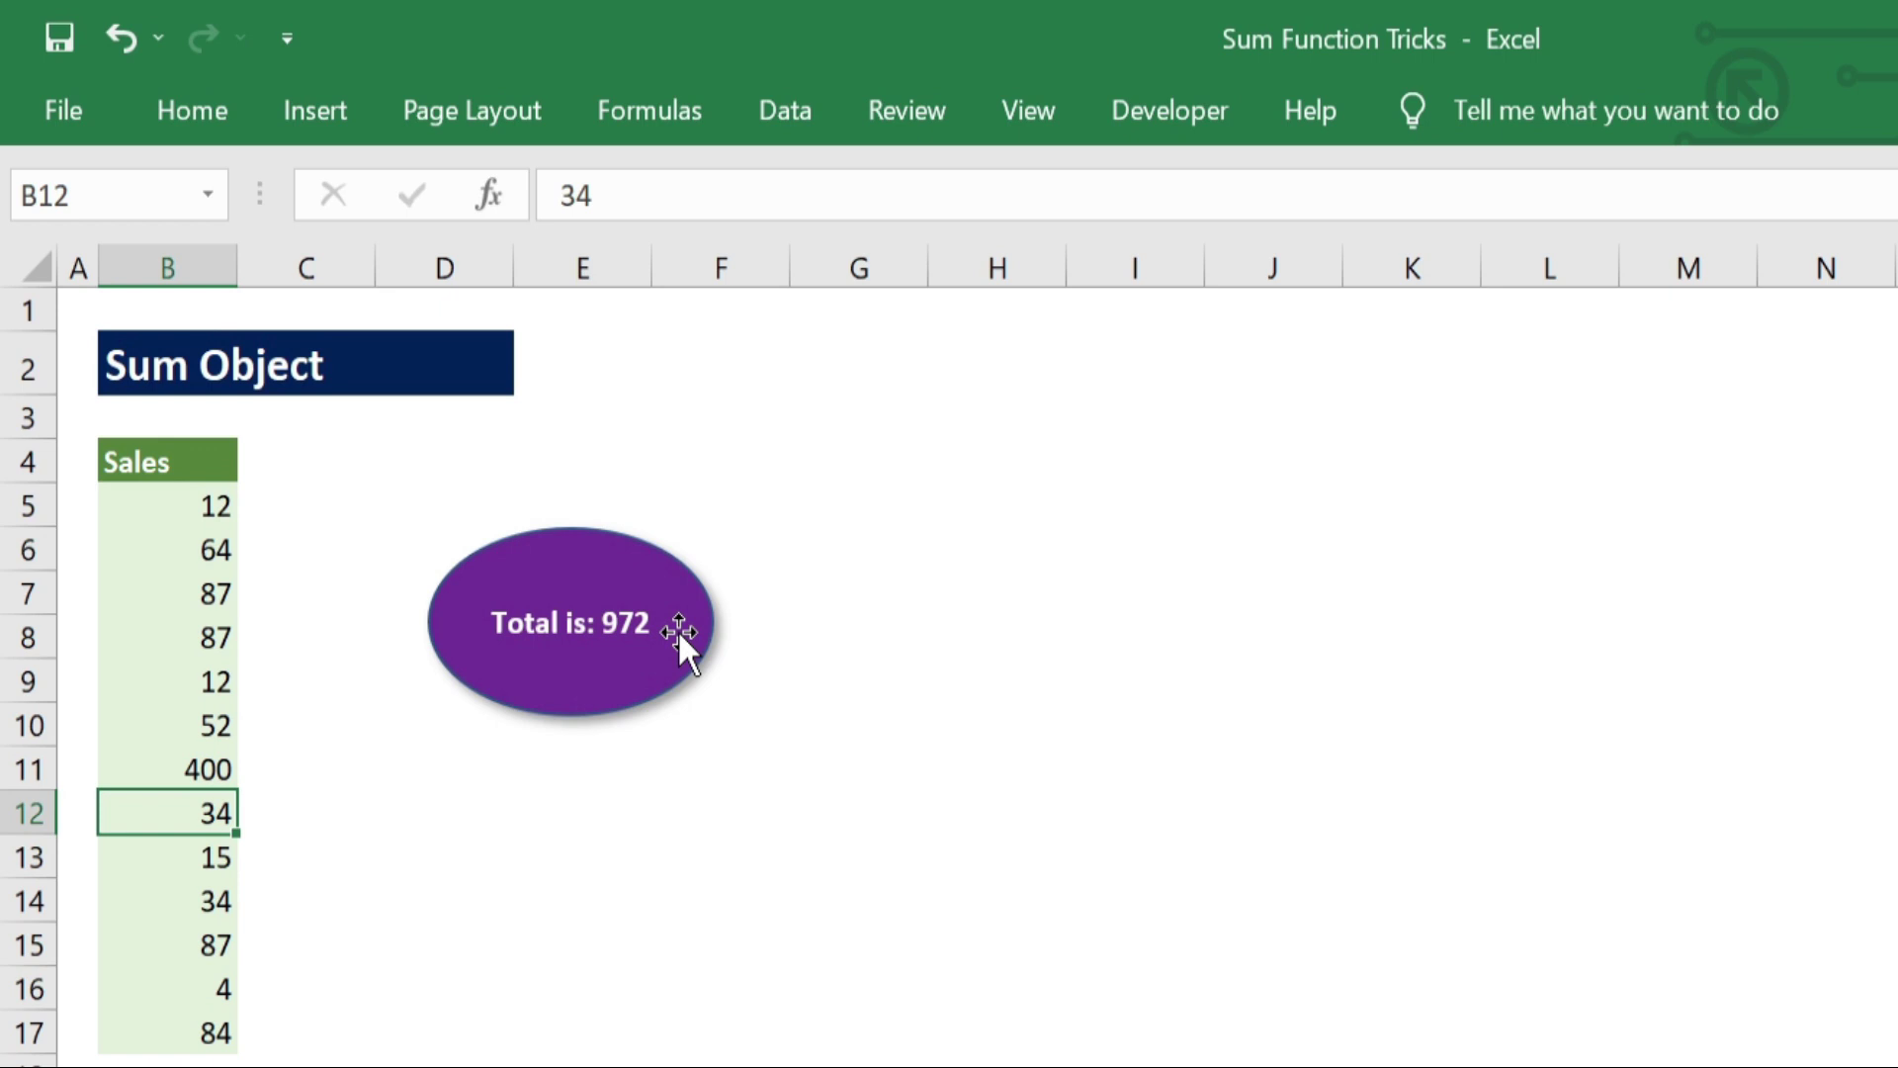
left_click(678, 629)
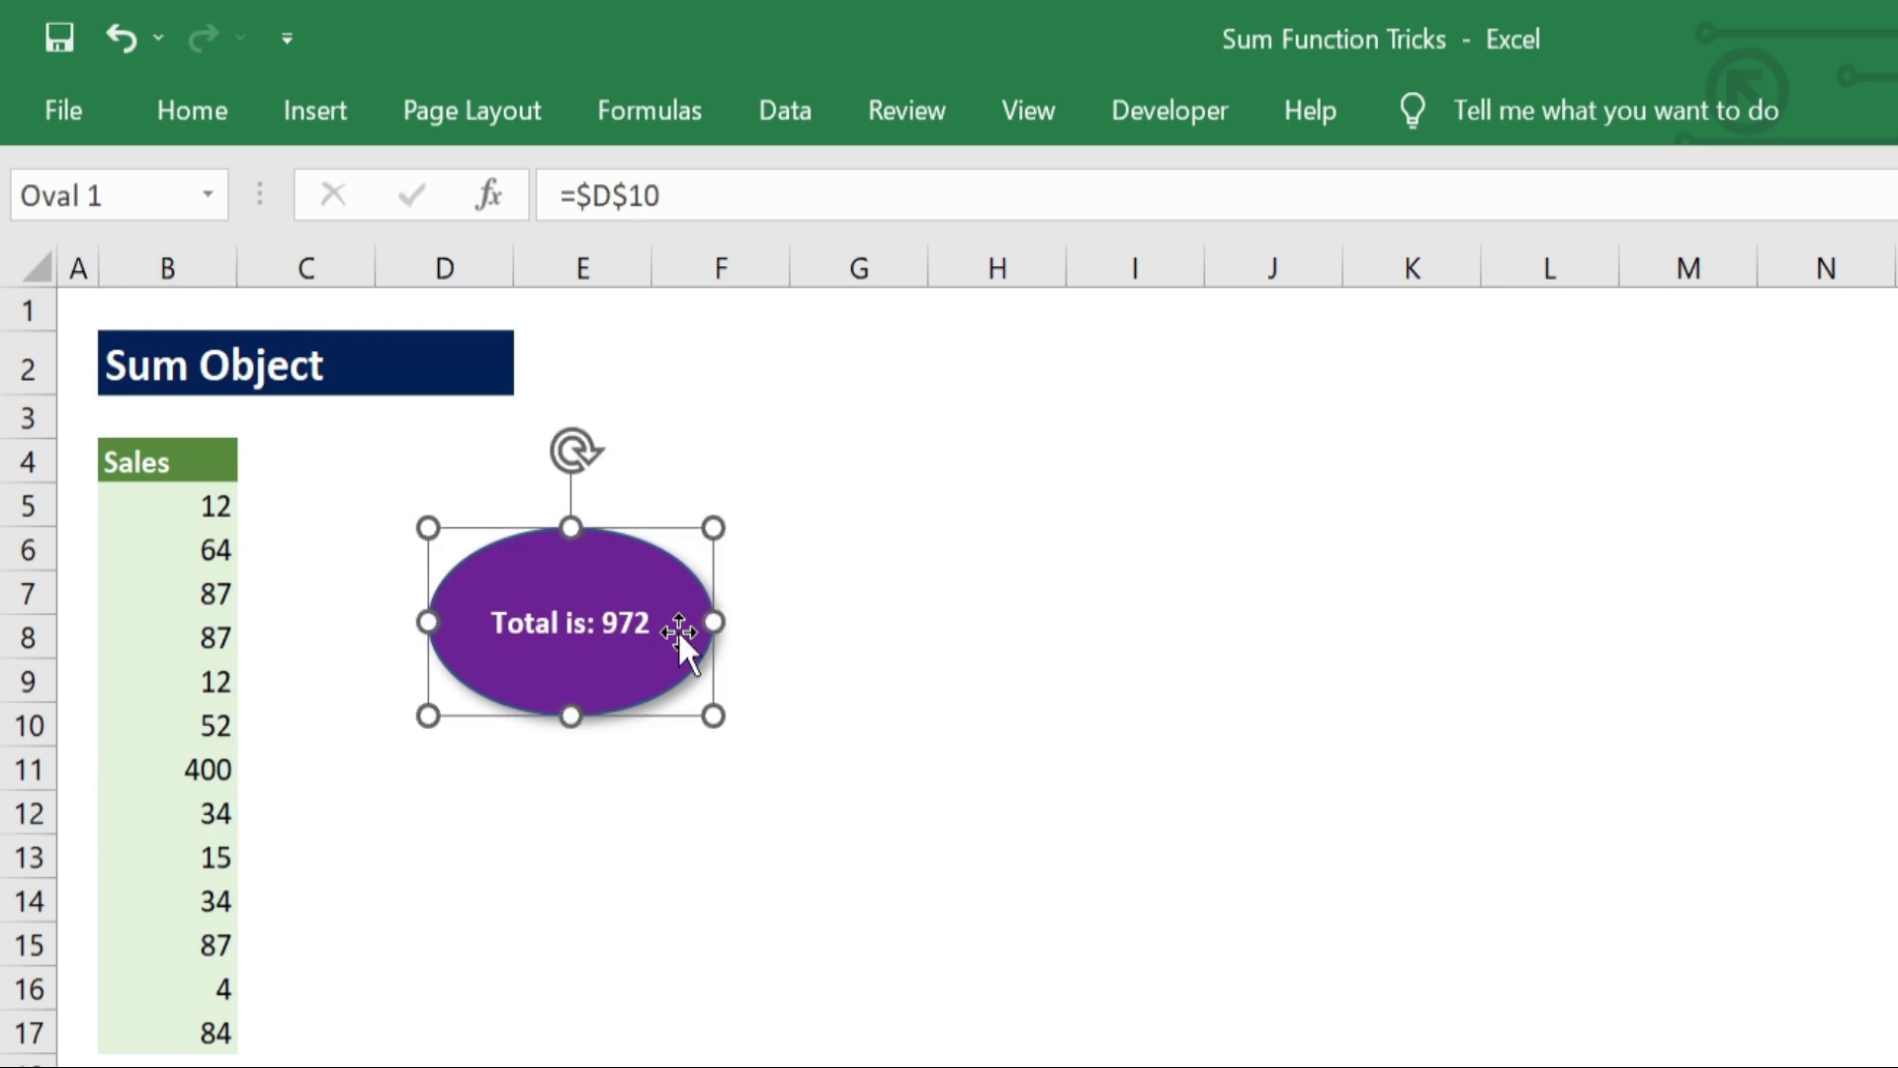
key("Delete")
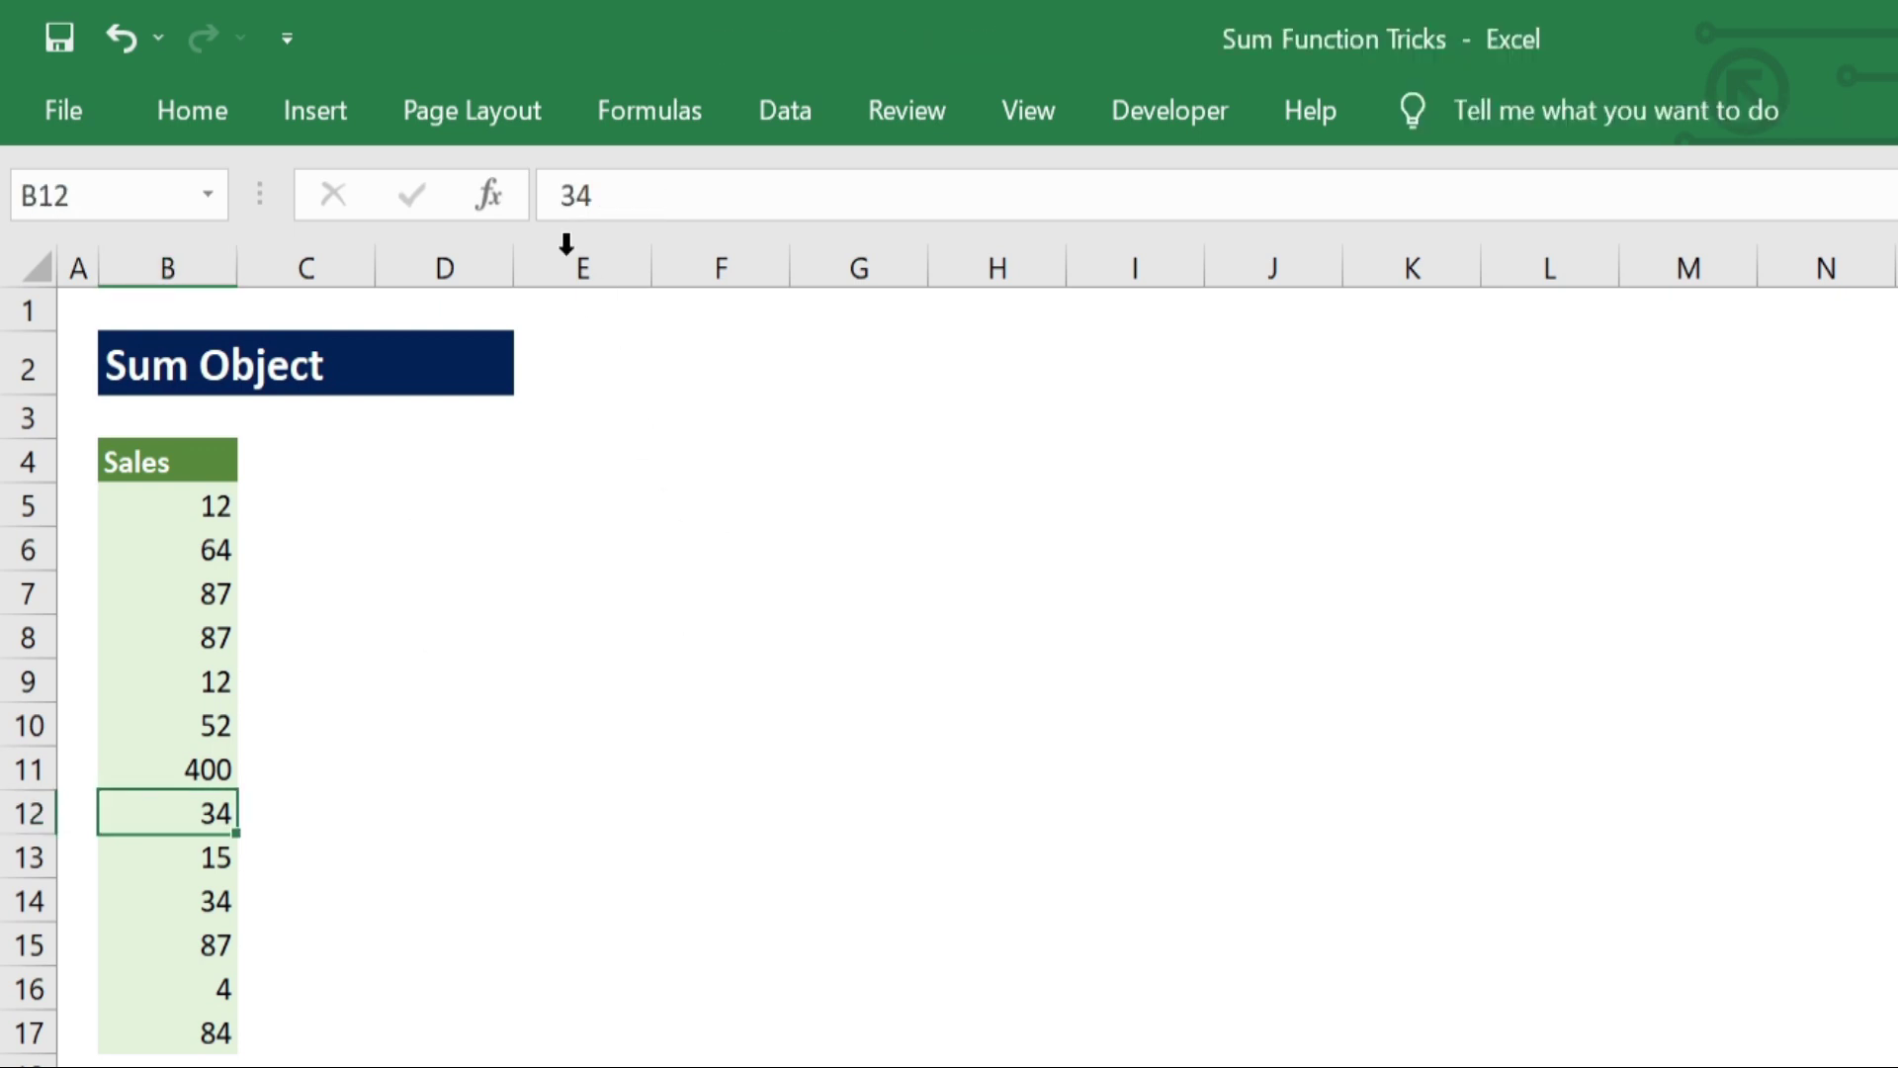
Draw an Oval shape beside the Sales column from the Insert Shapes gallery.
left_click(318, 110)
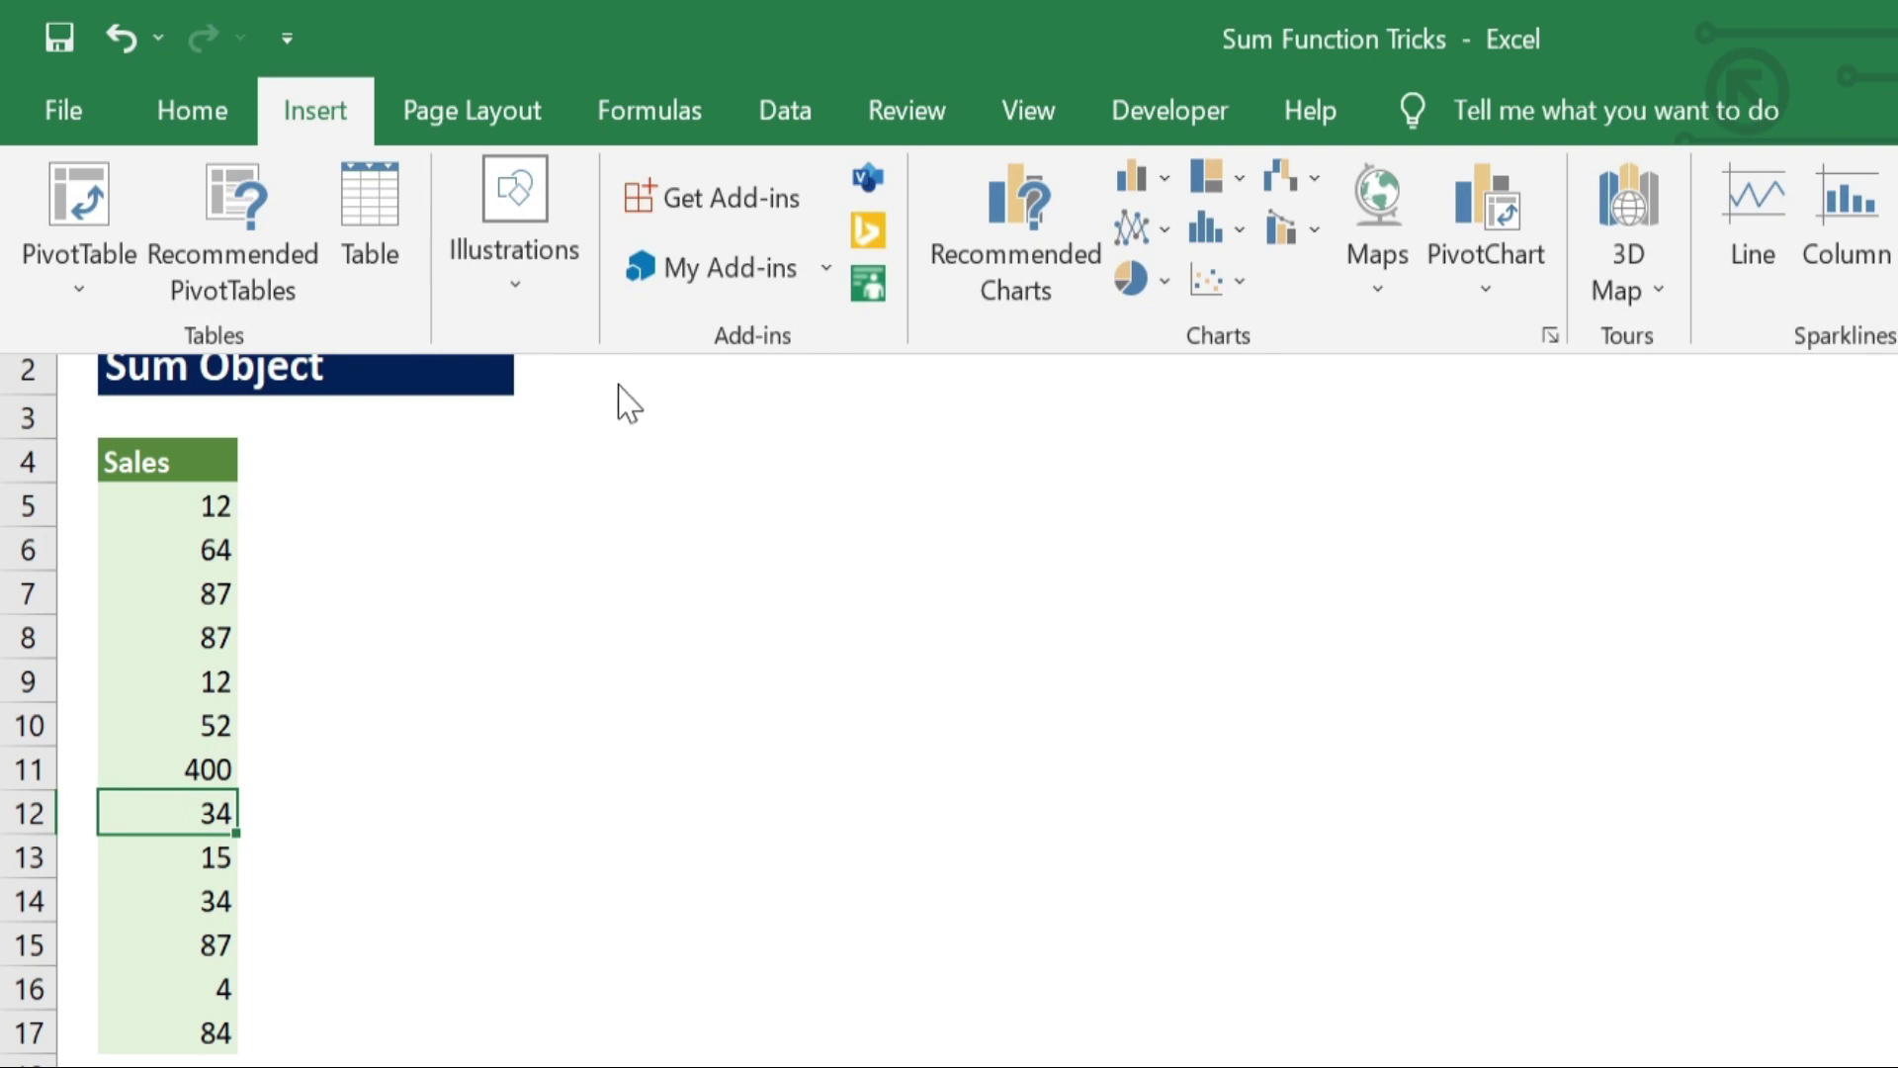
left_click(502, 297)
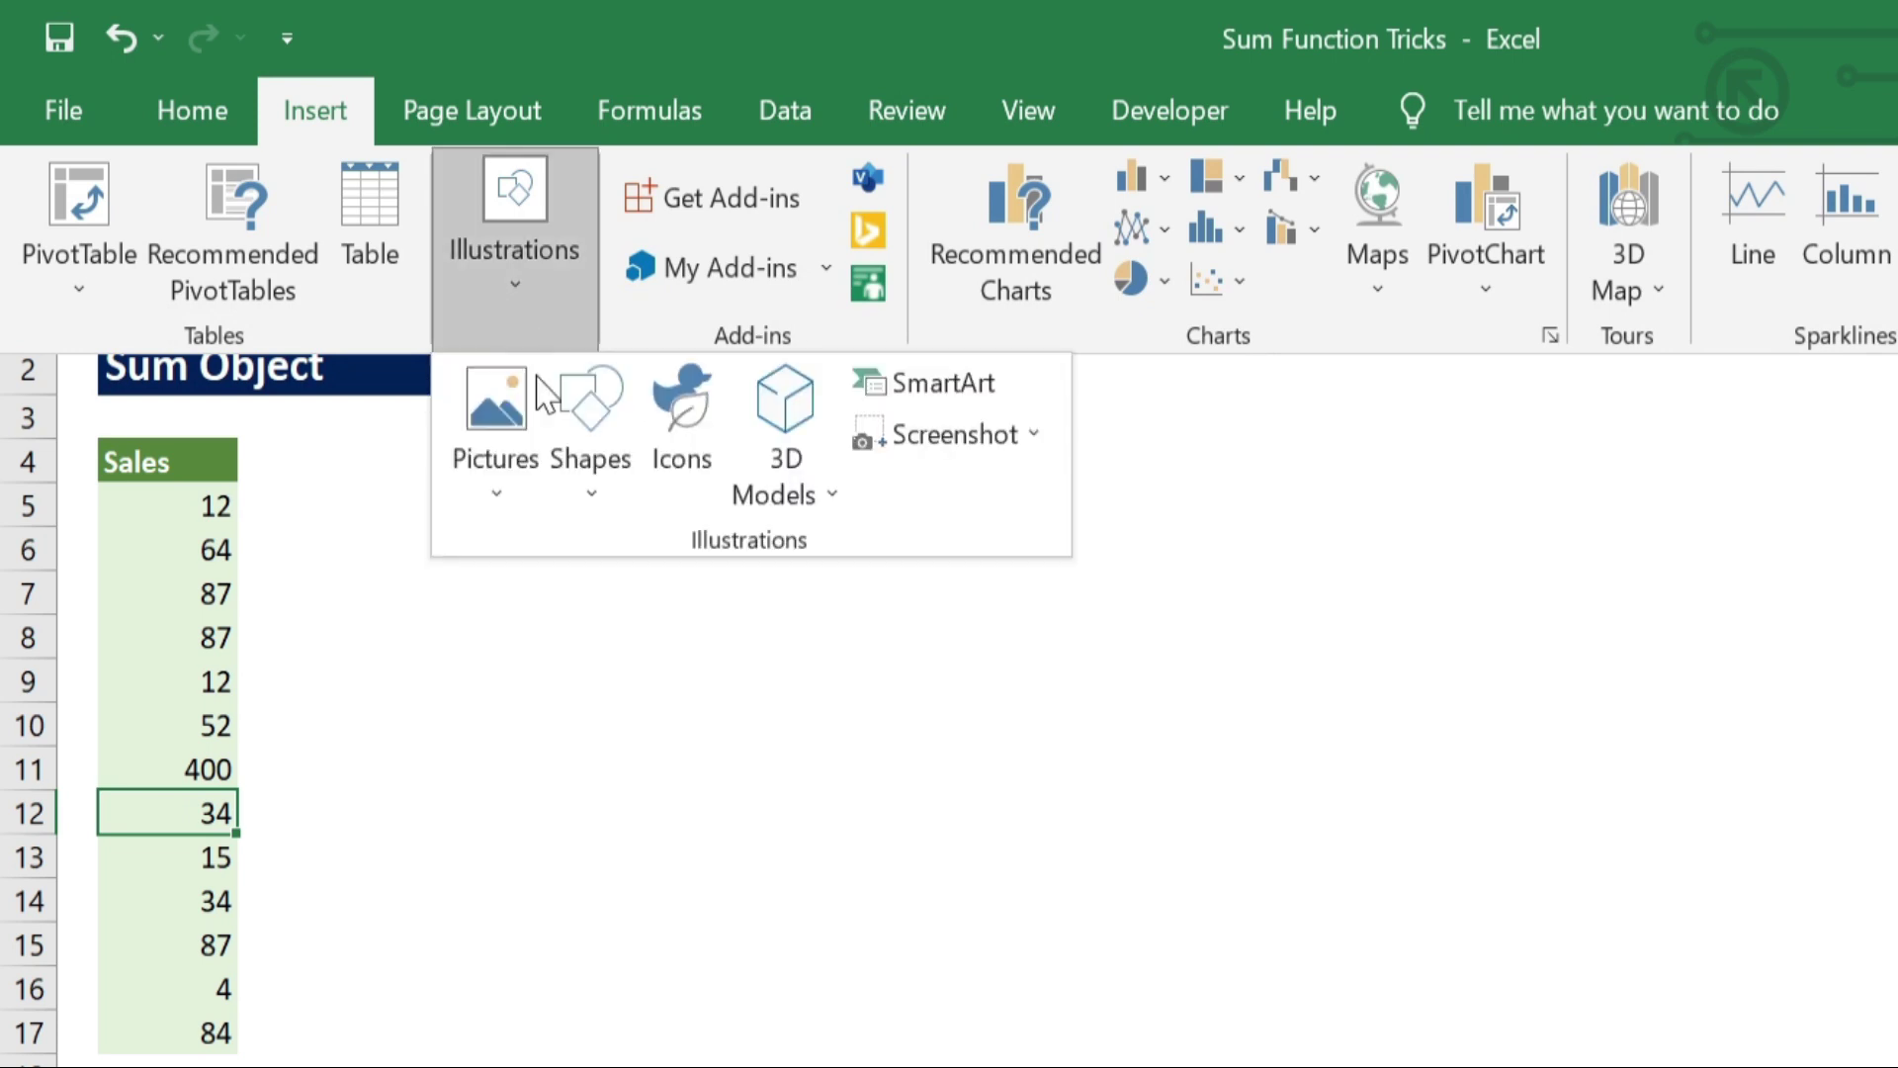
left_click(572, 445)
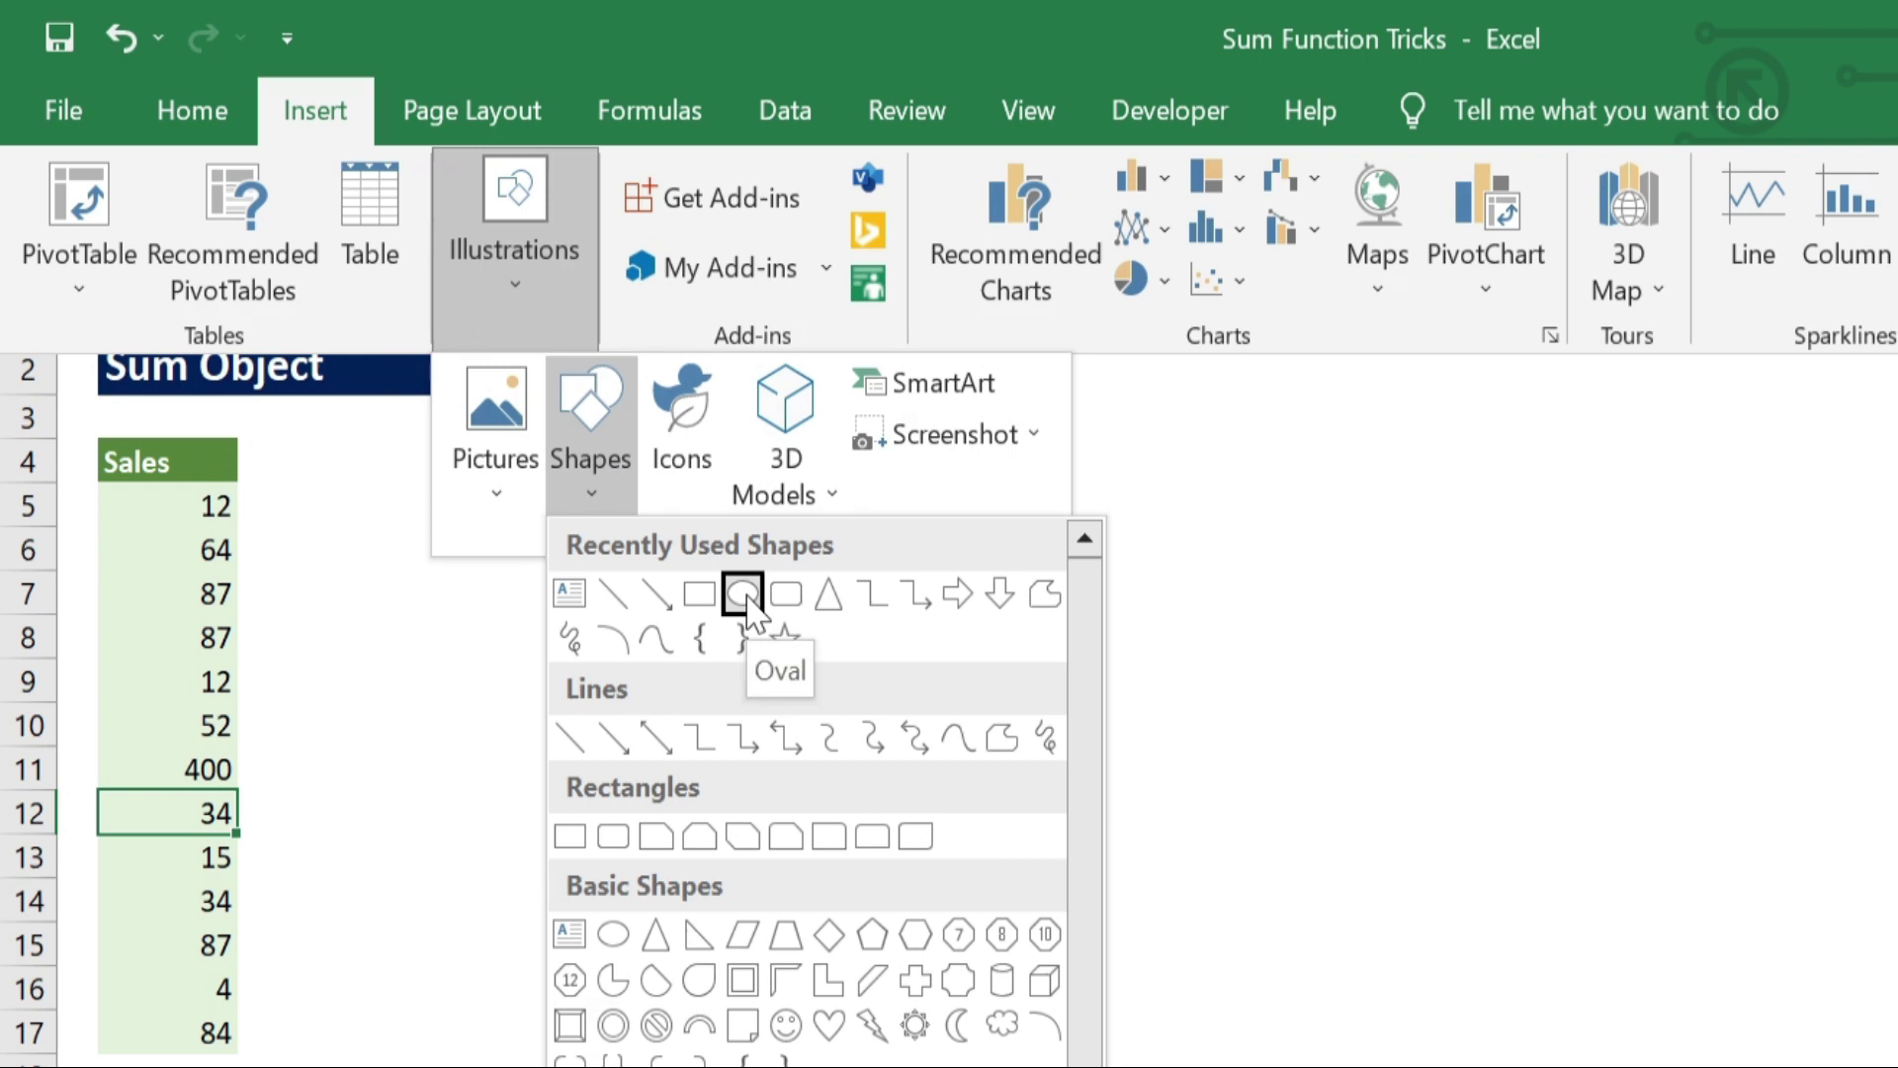
left_click(743, 594)
left_click_drag(471, 550, 746, 733)
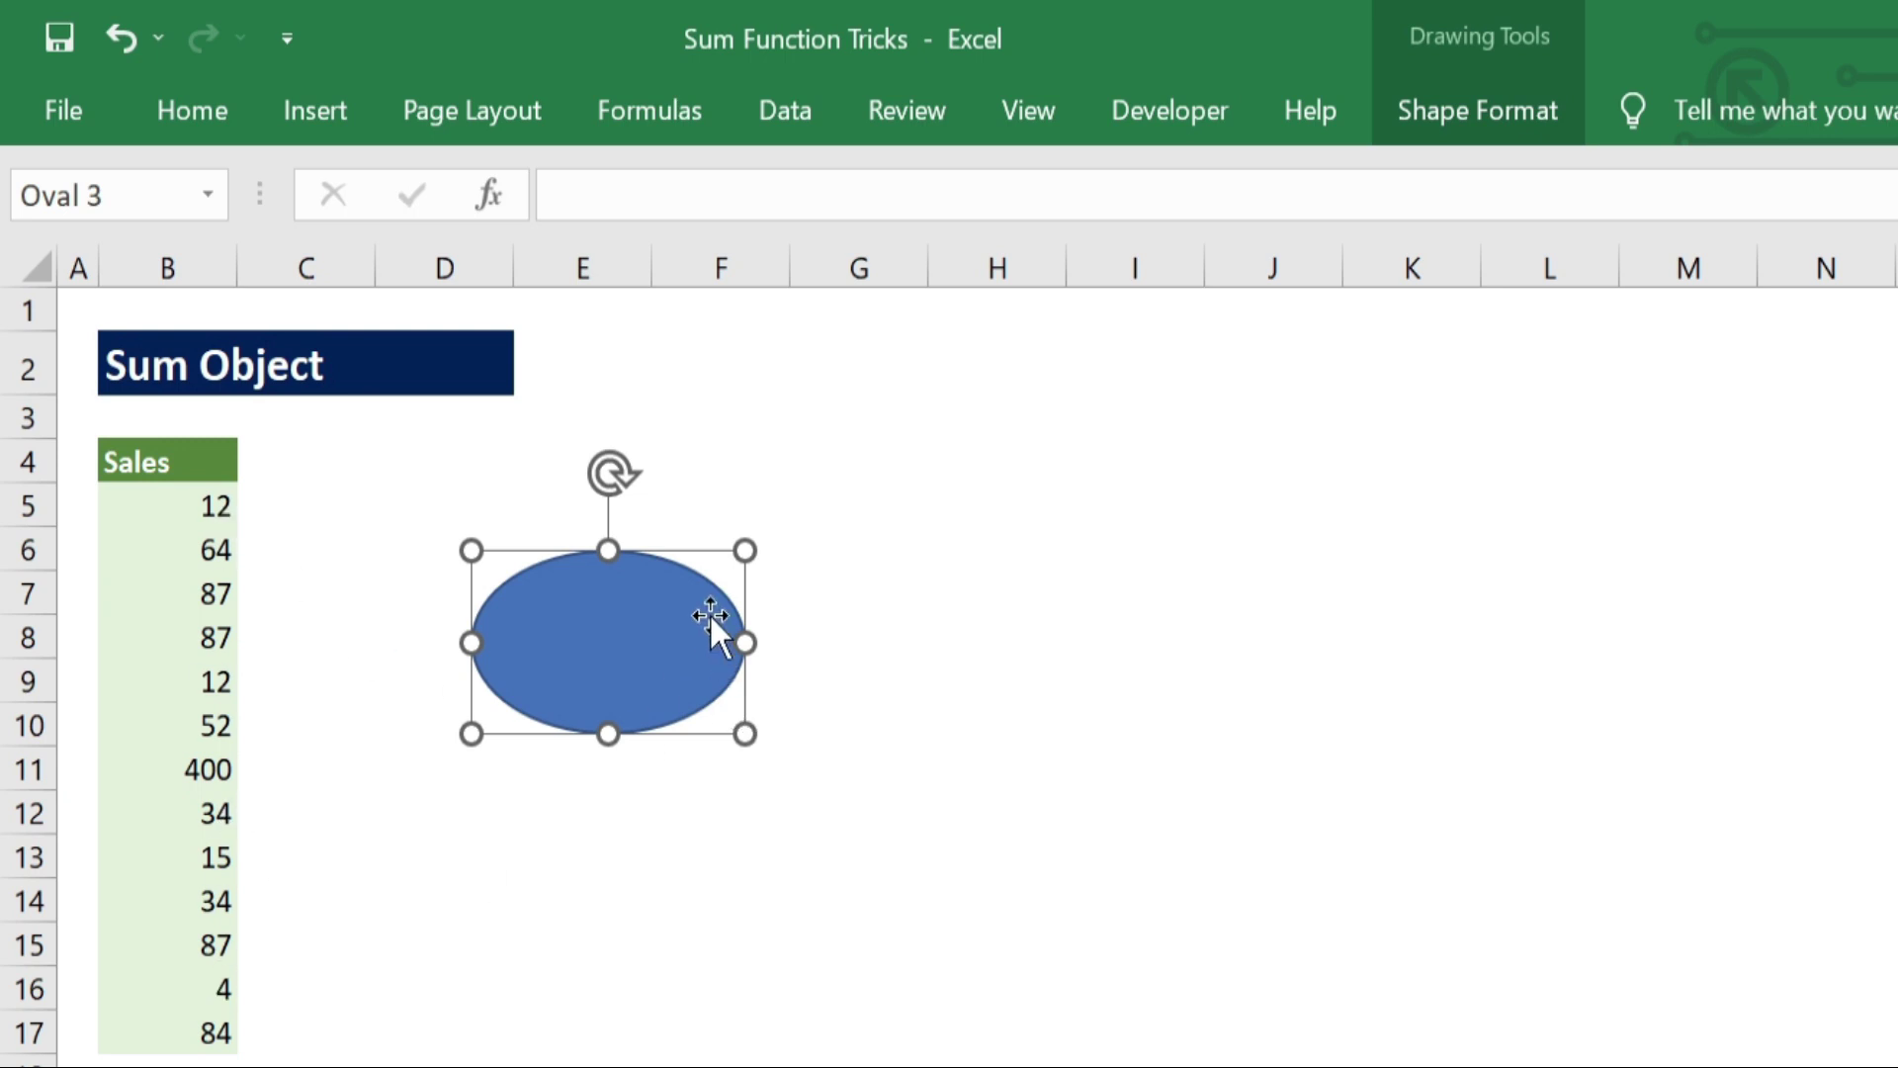
Enter ="Total is: "&SUM(B5:B17) in D14 so it shows 'Total is: 972'.
left_click(383, 890)
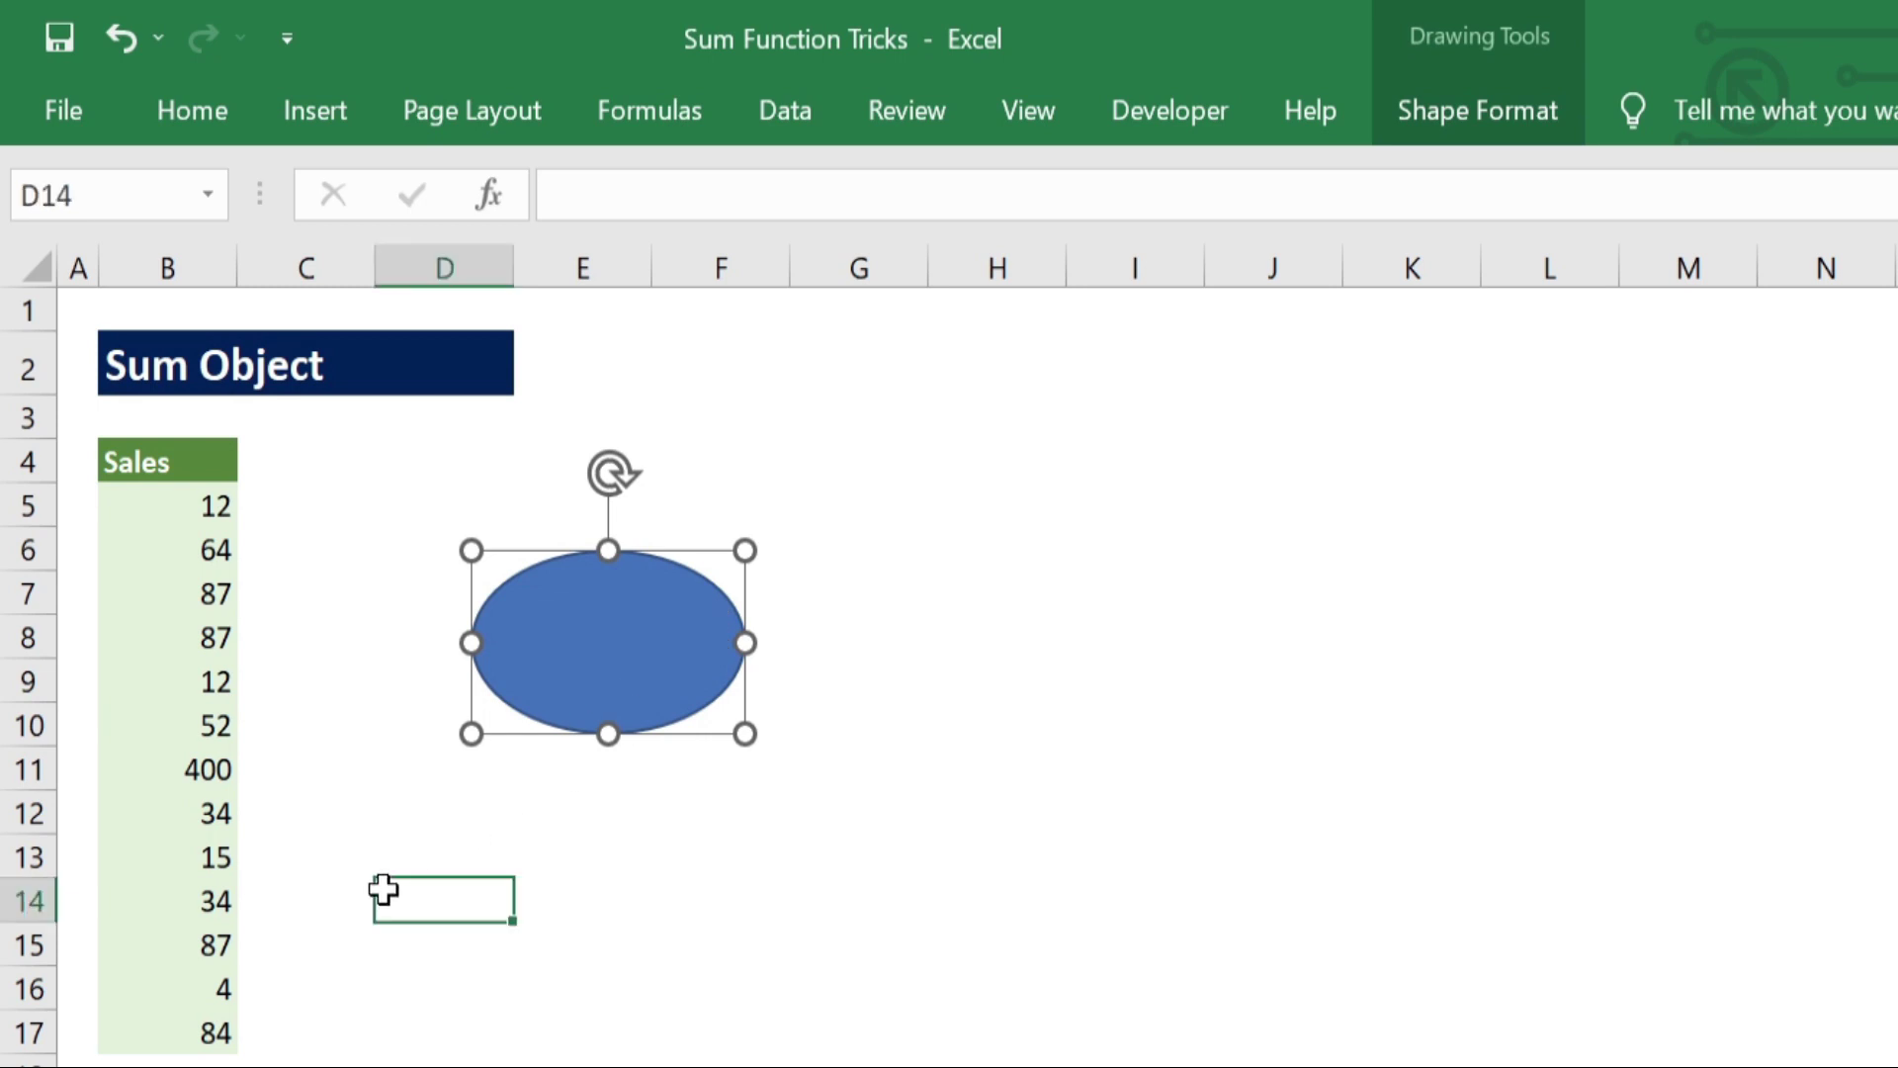
type("=")
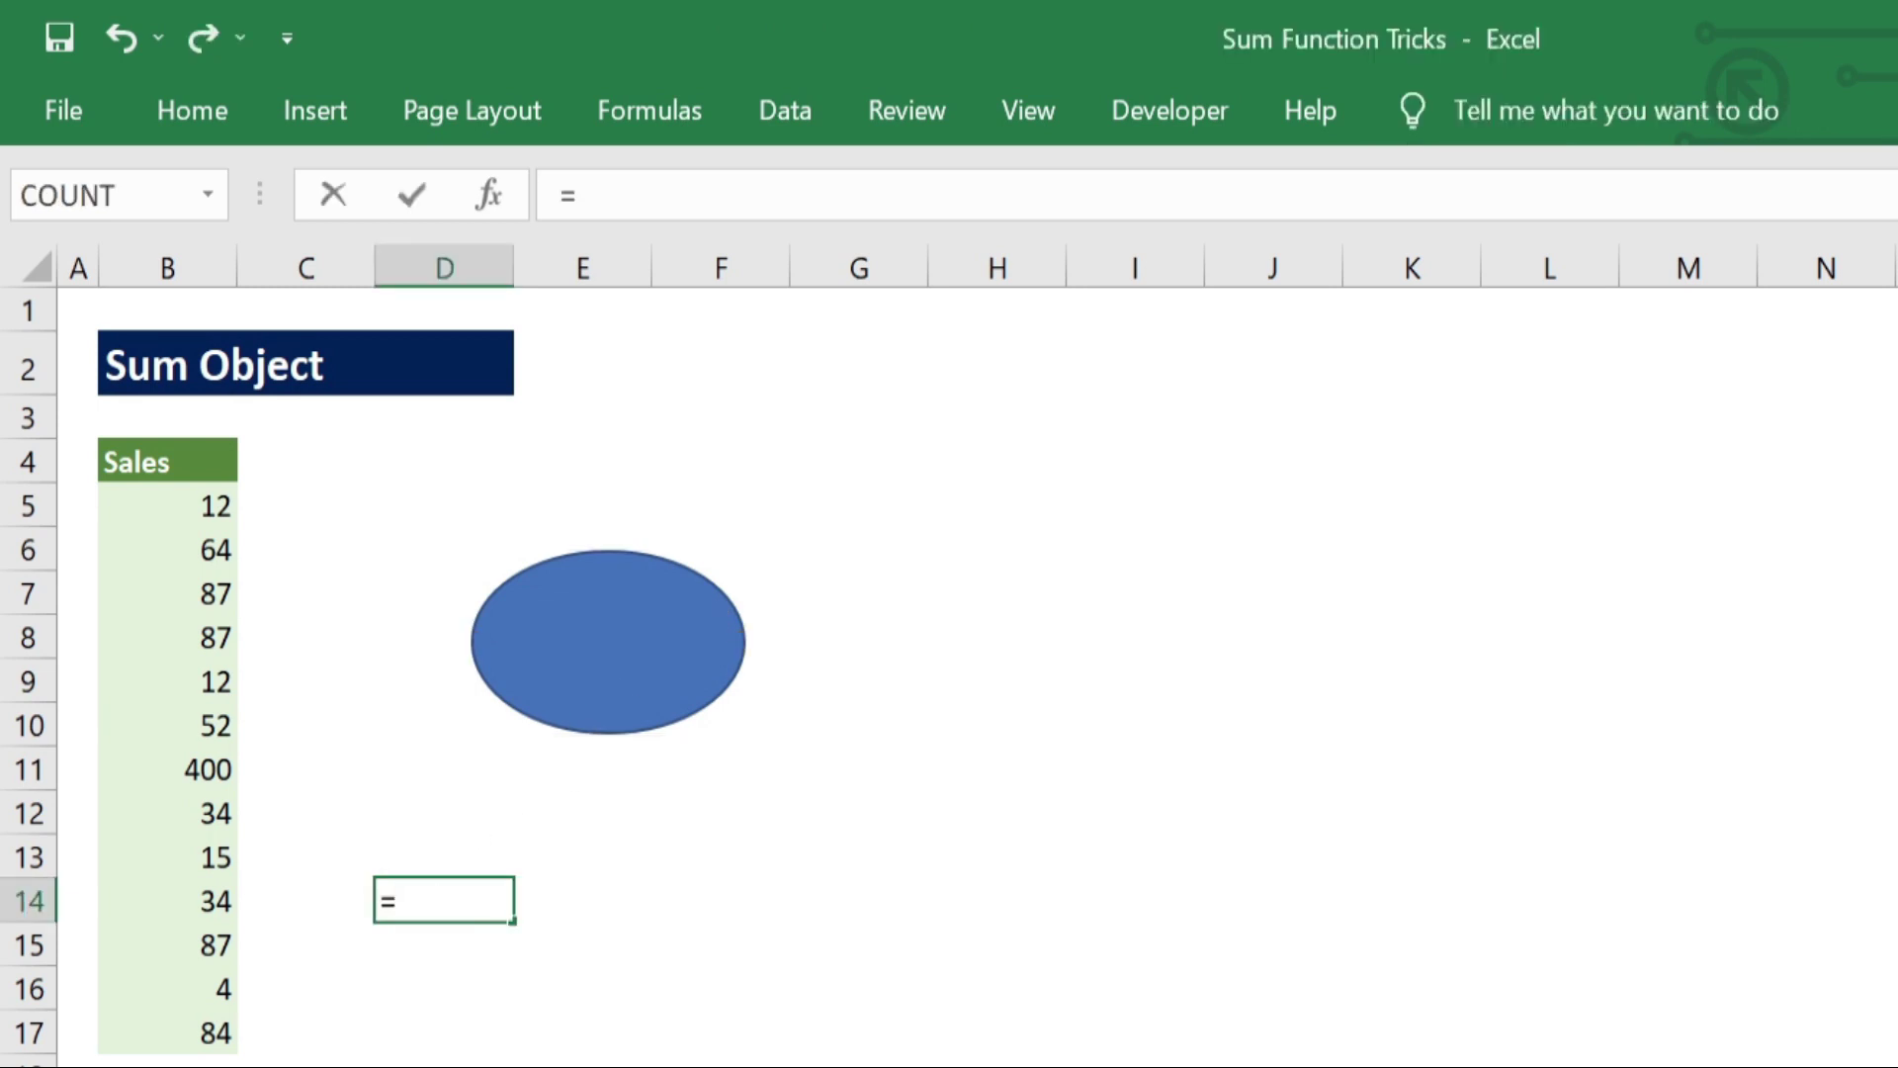
type("\"Tota")
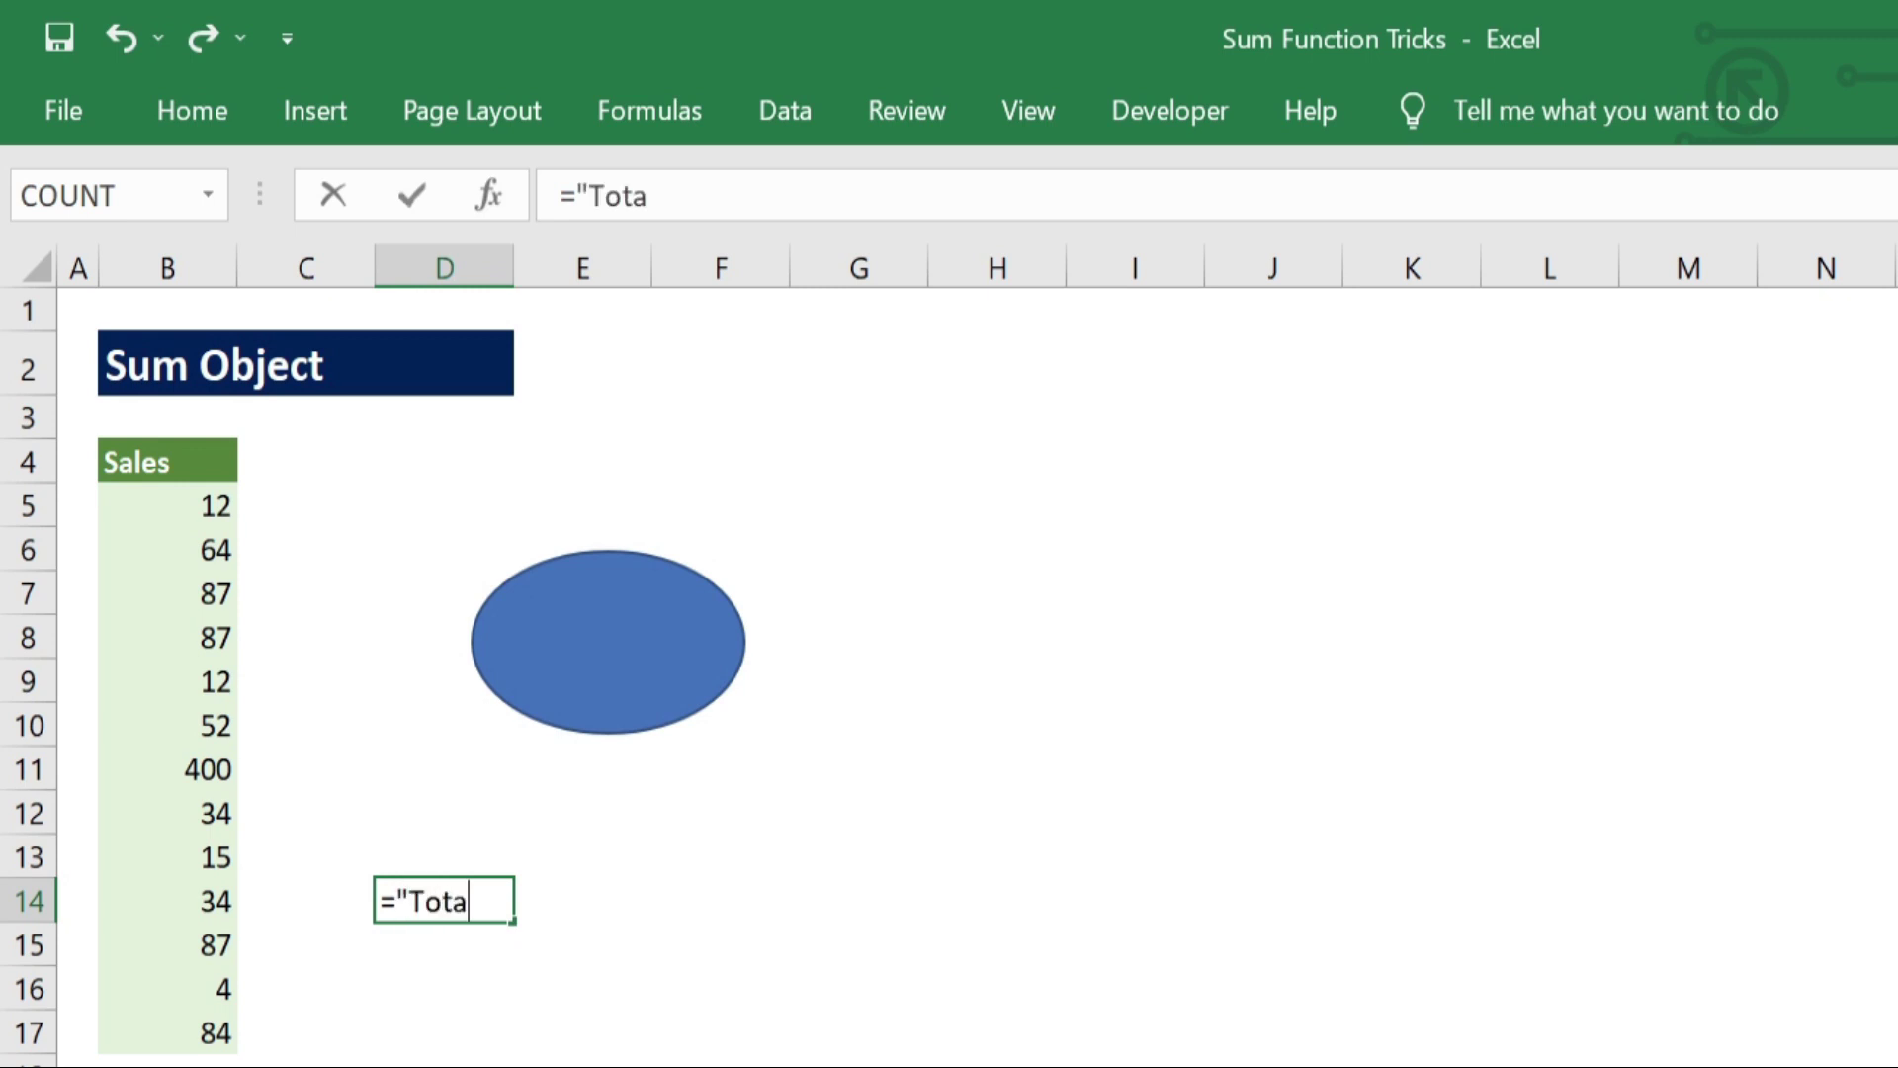
type("l")
type(" is")
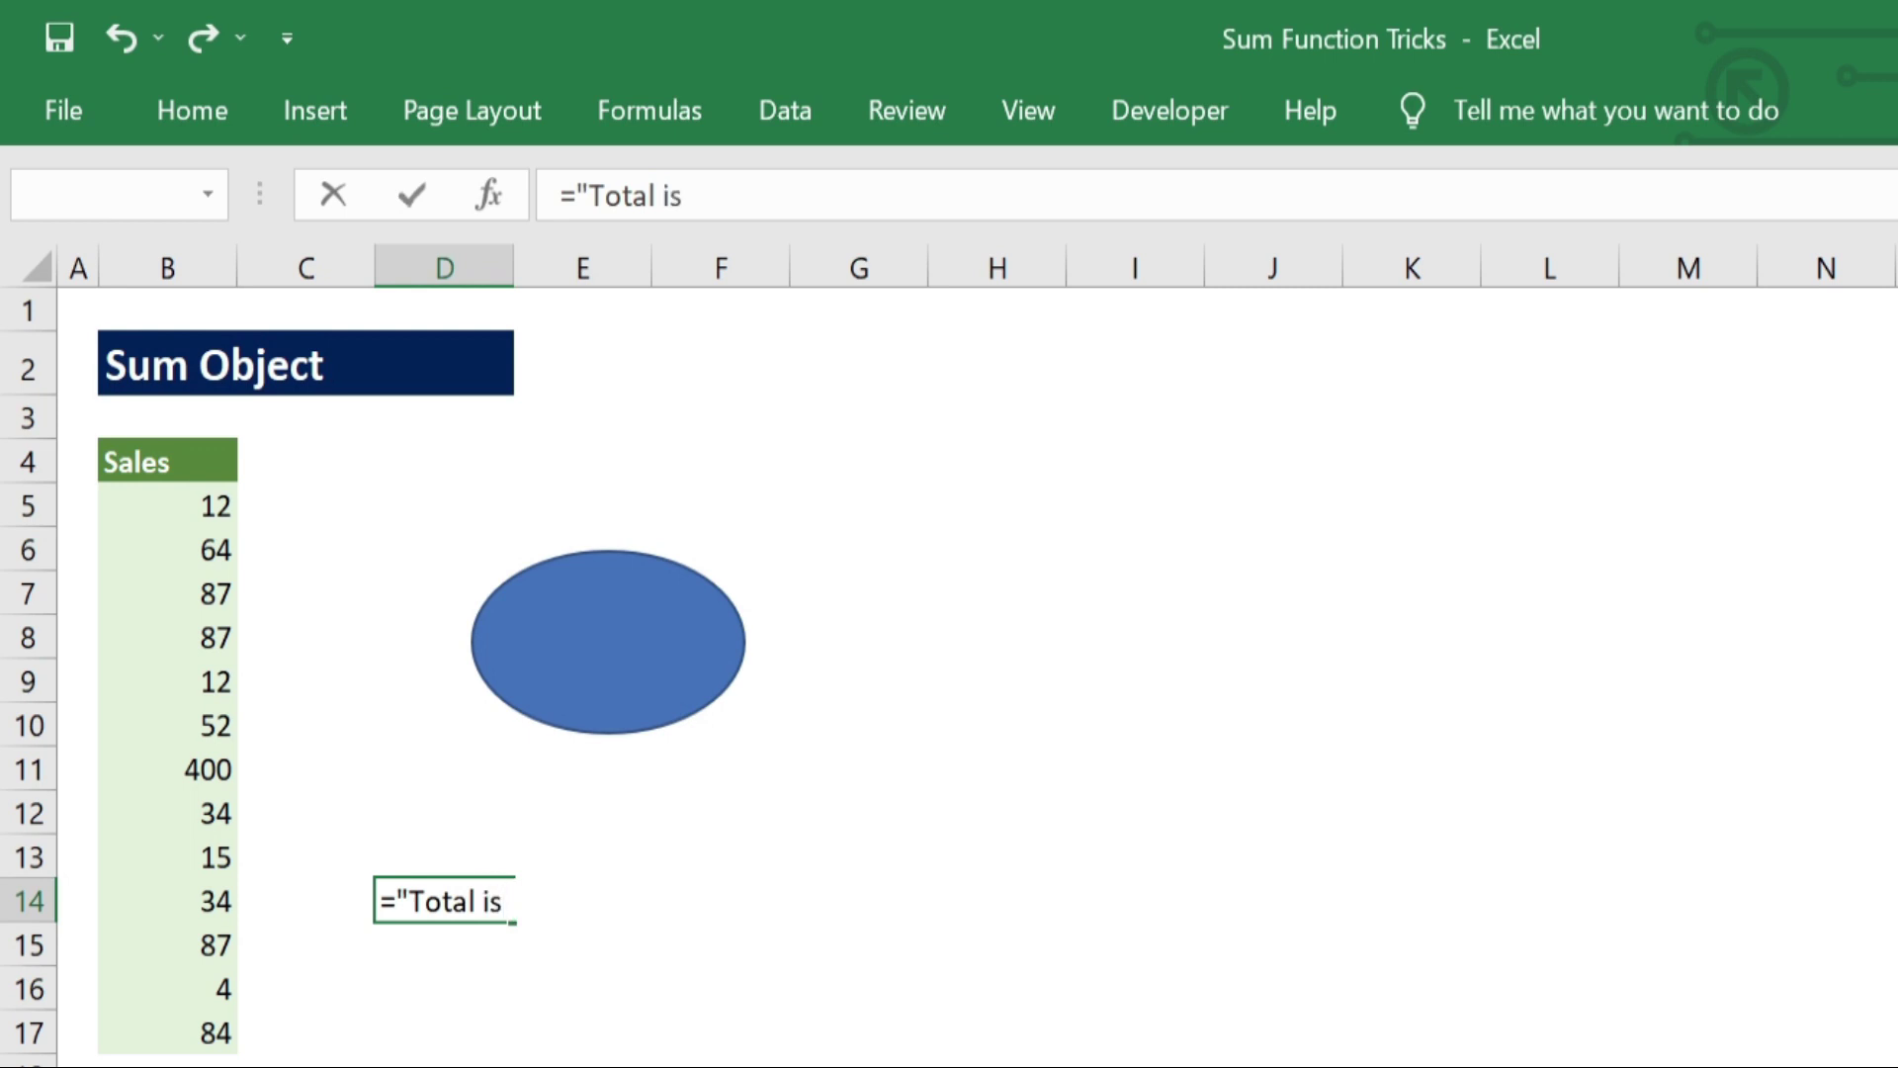
type(":")
type(" \"")
type("&s")
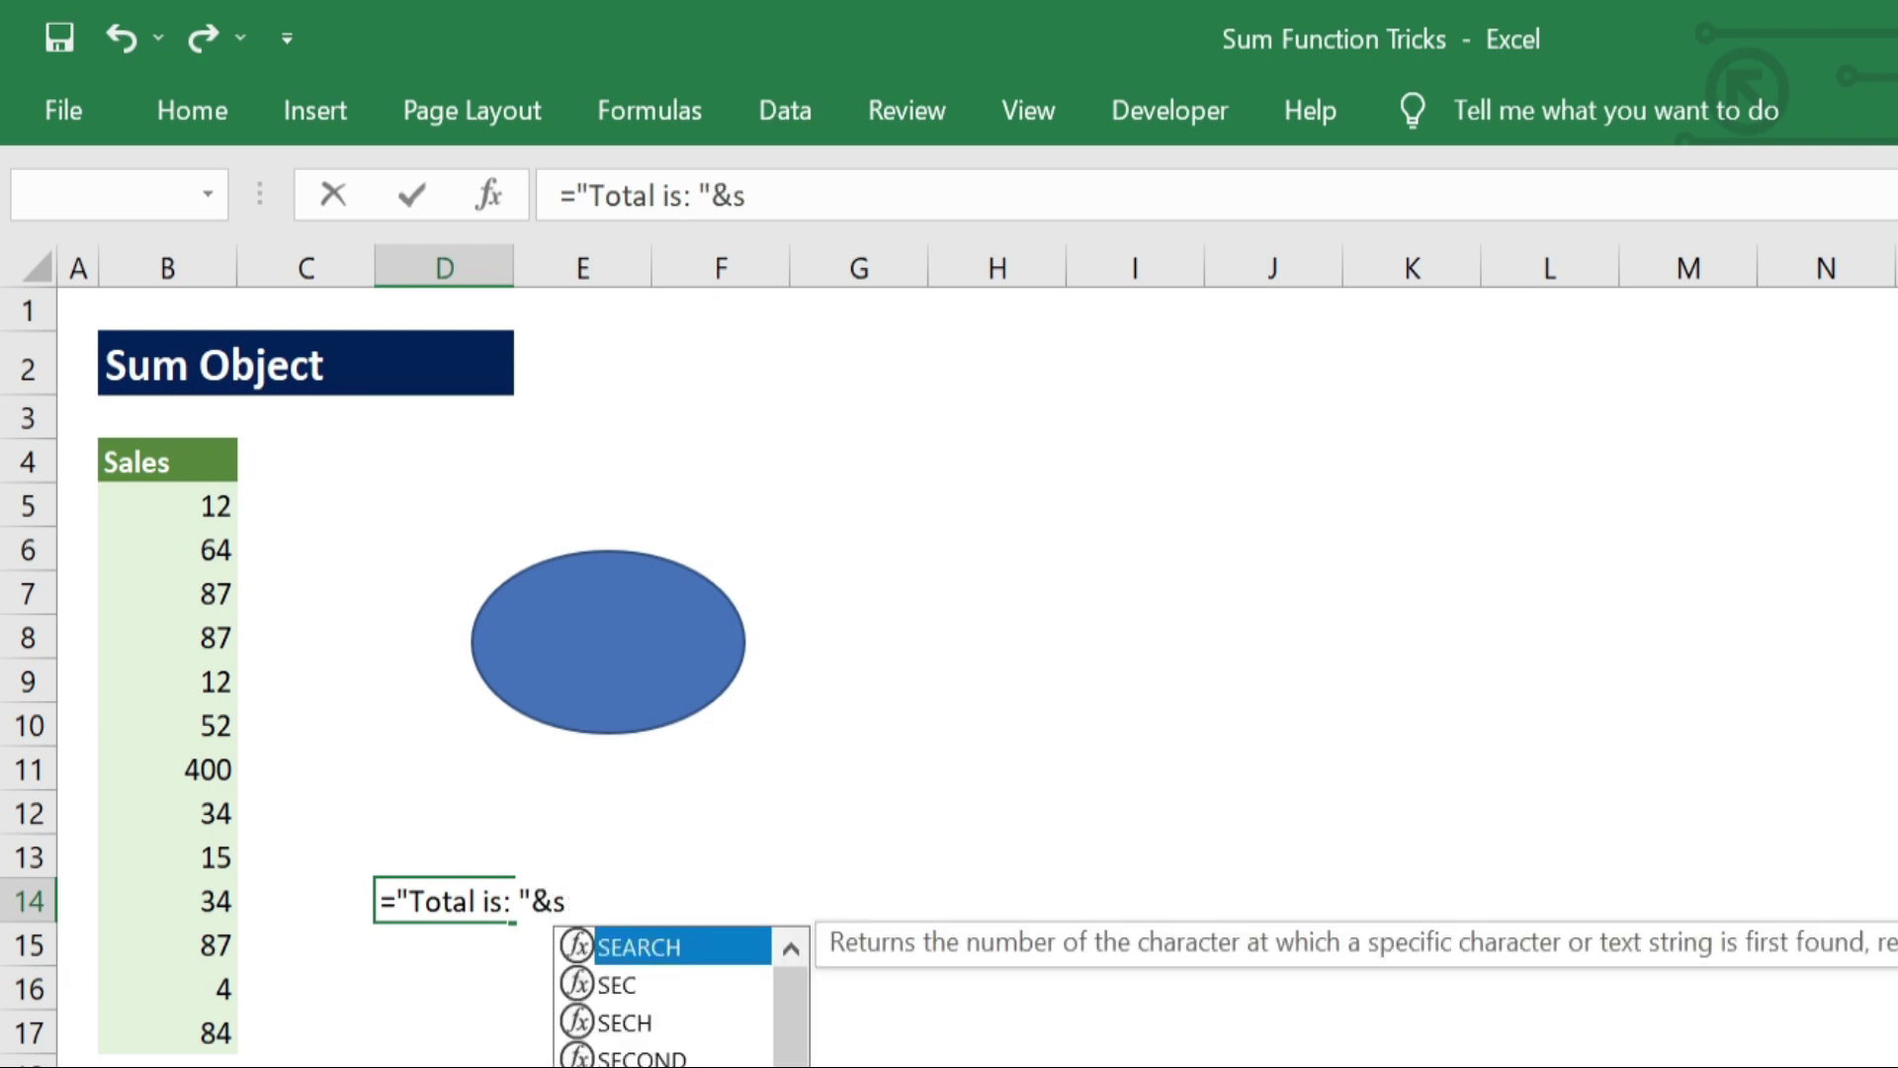
type("um")
double_click(703, 947)
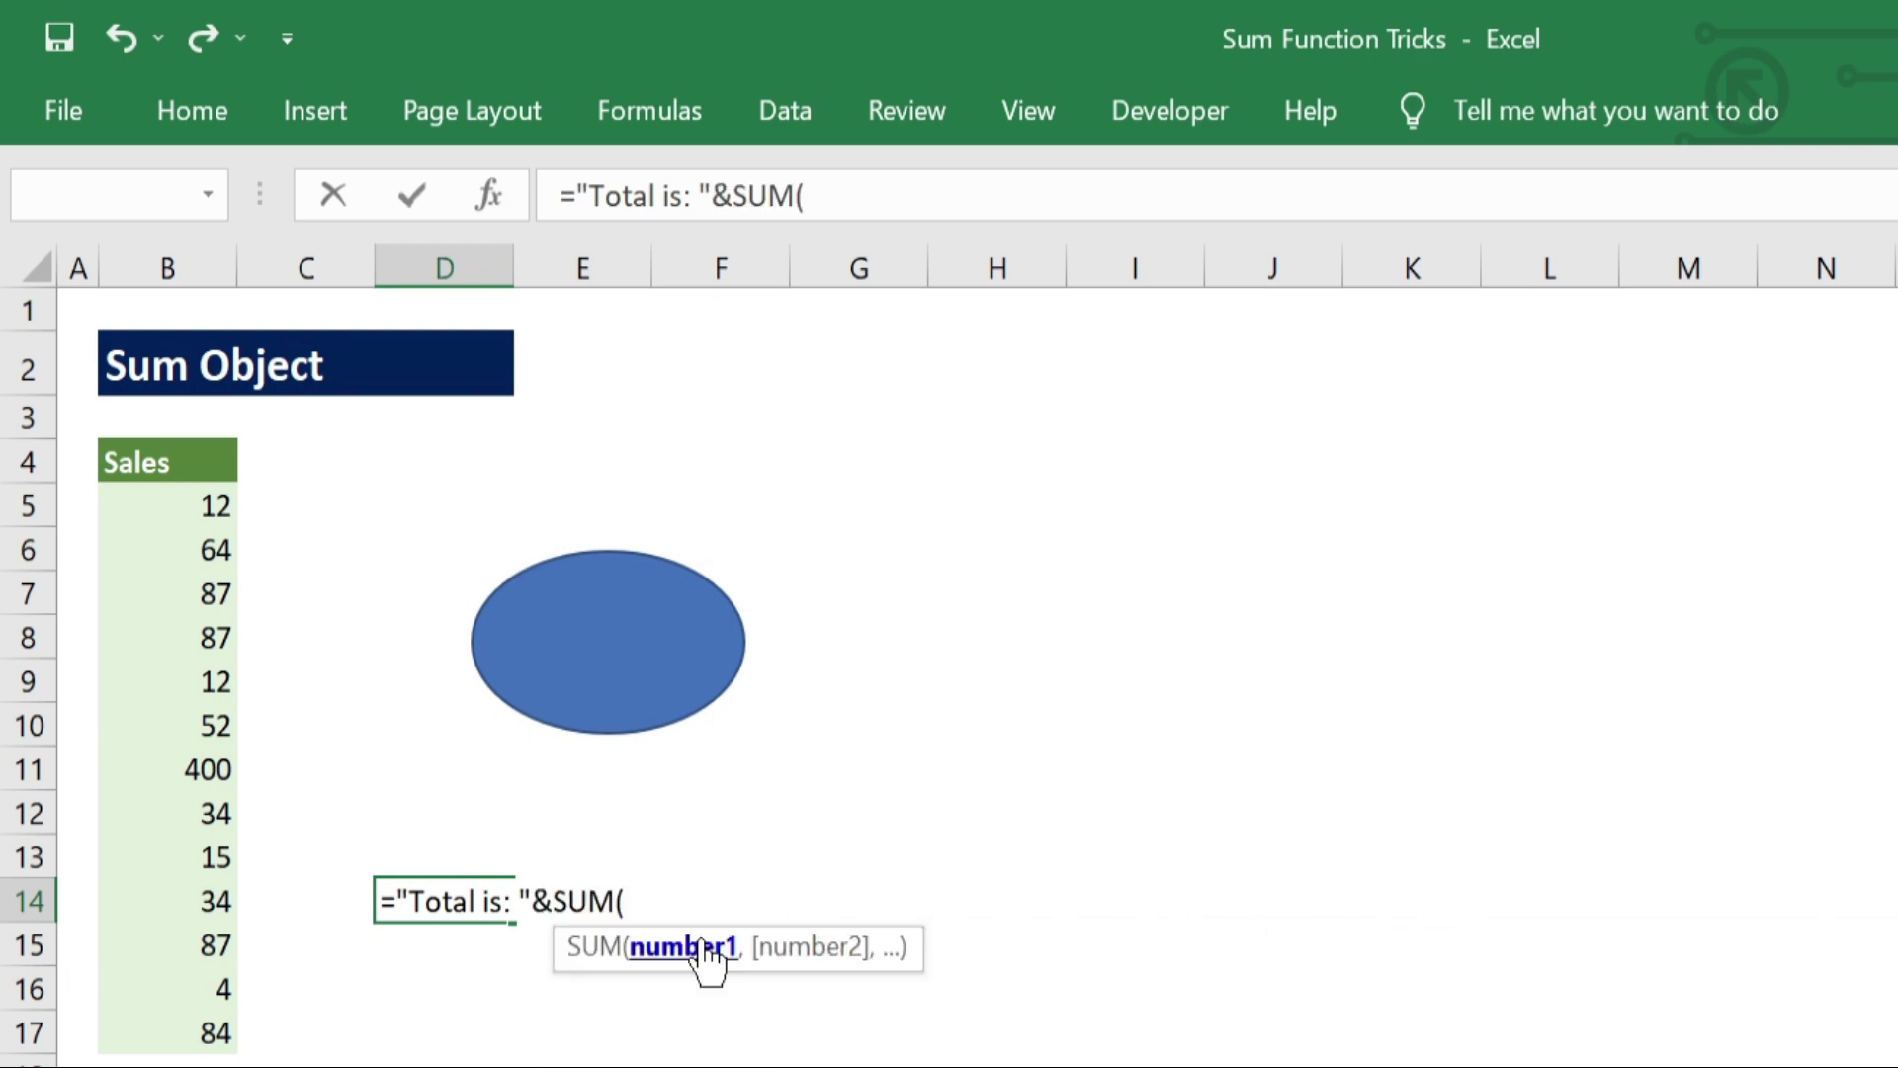
left_click_drag(216, 497, 214, 1016)
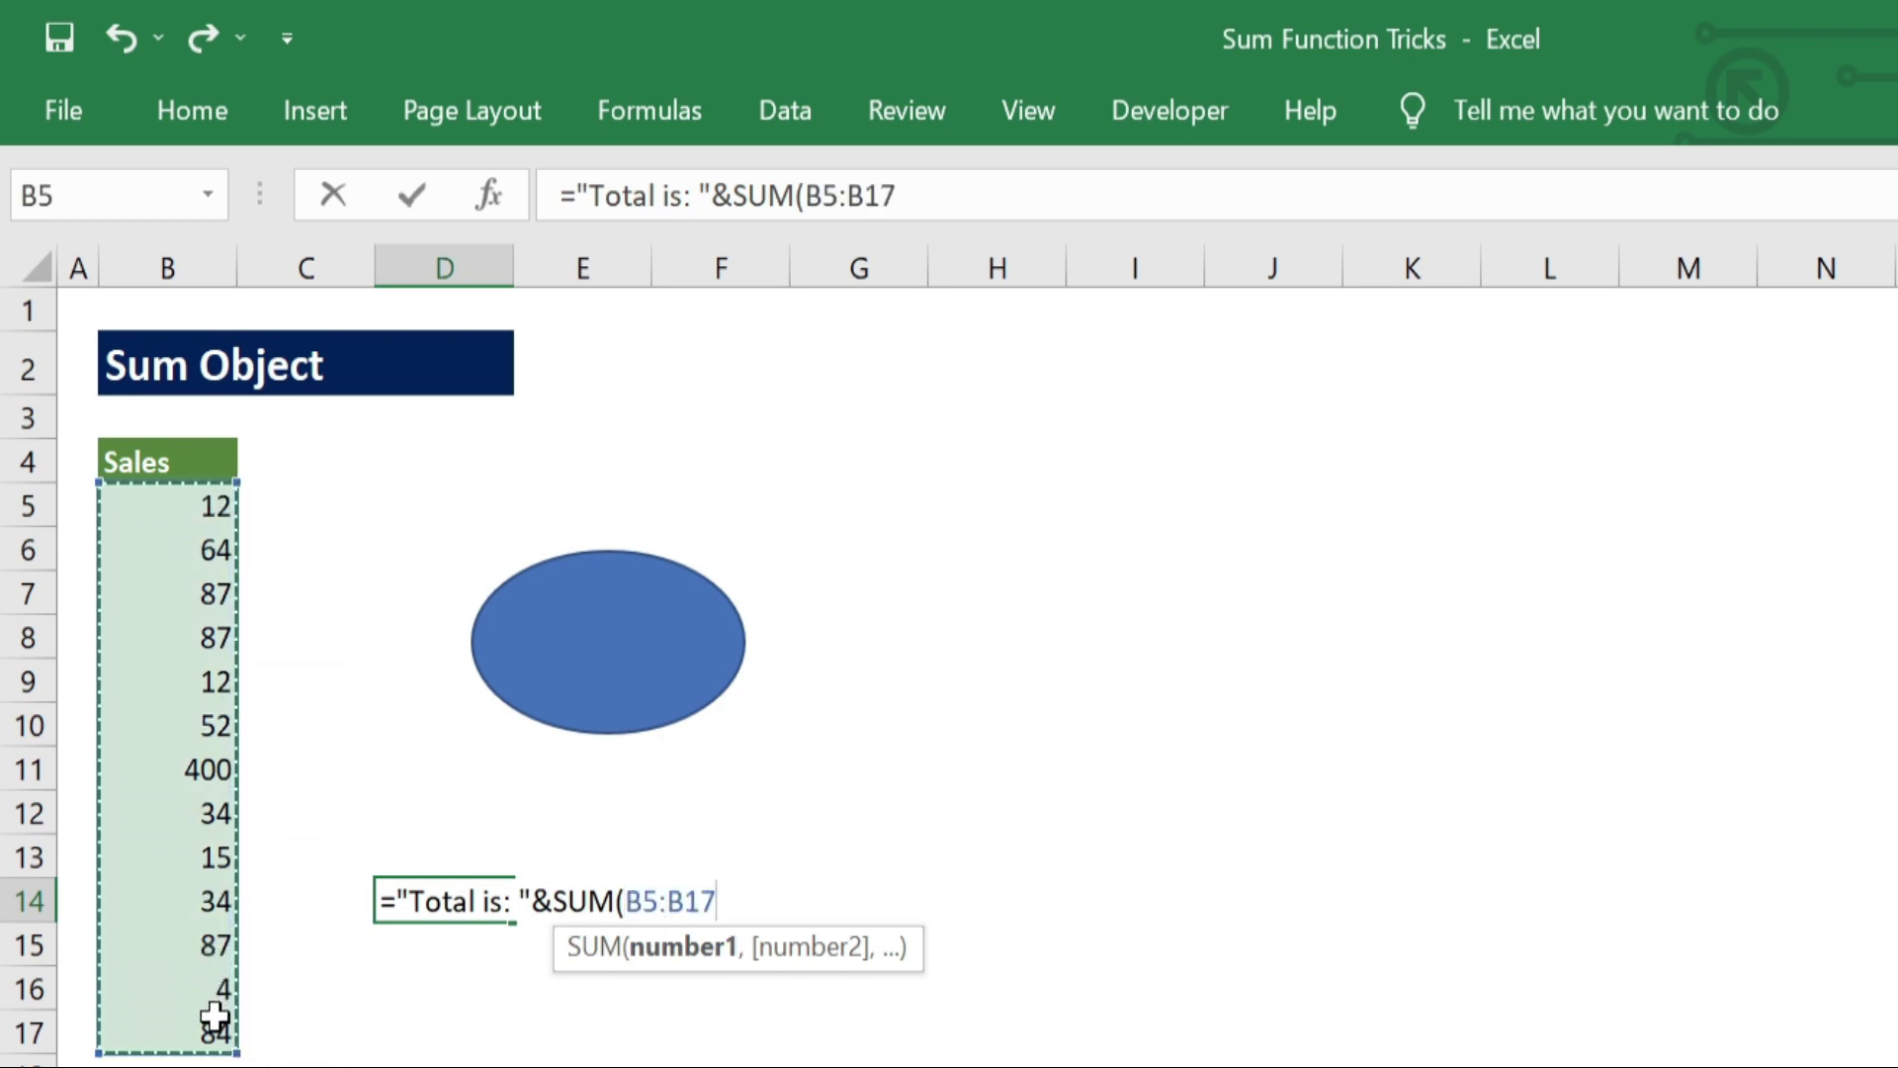
type(")")
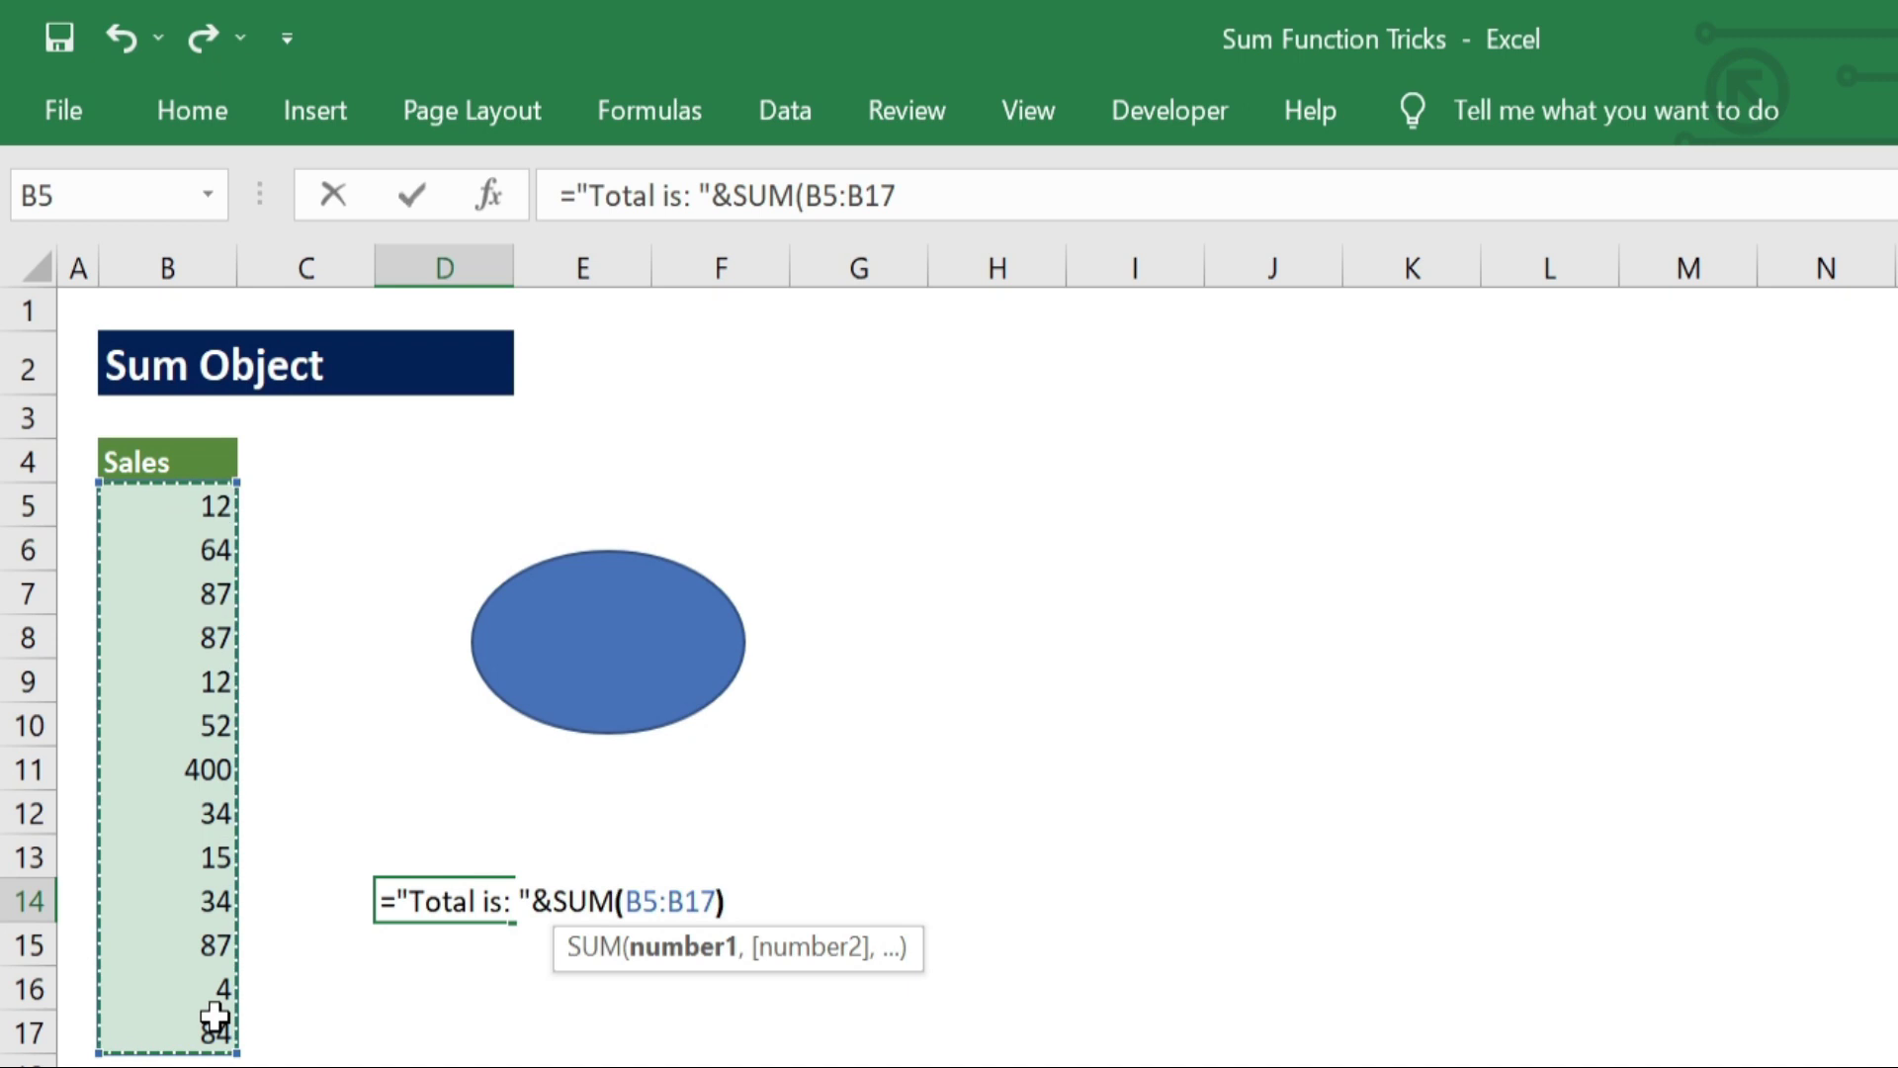
key("Return")
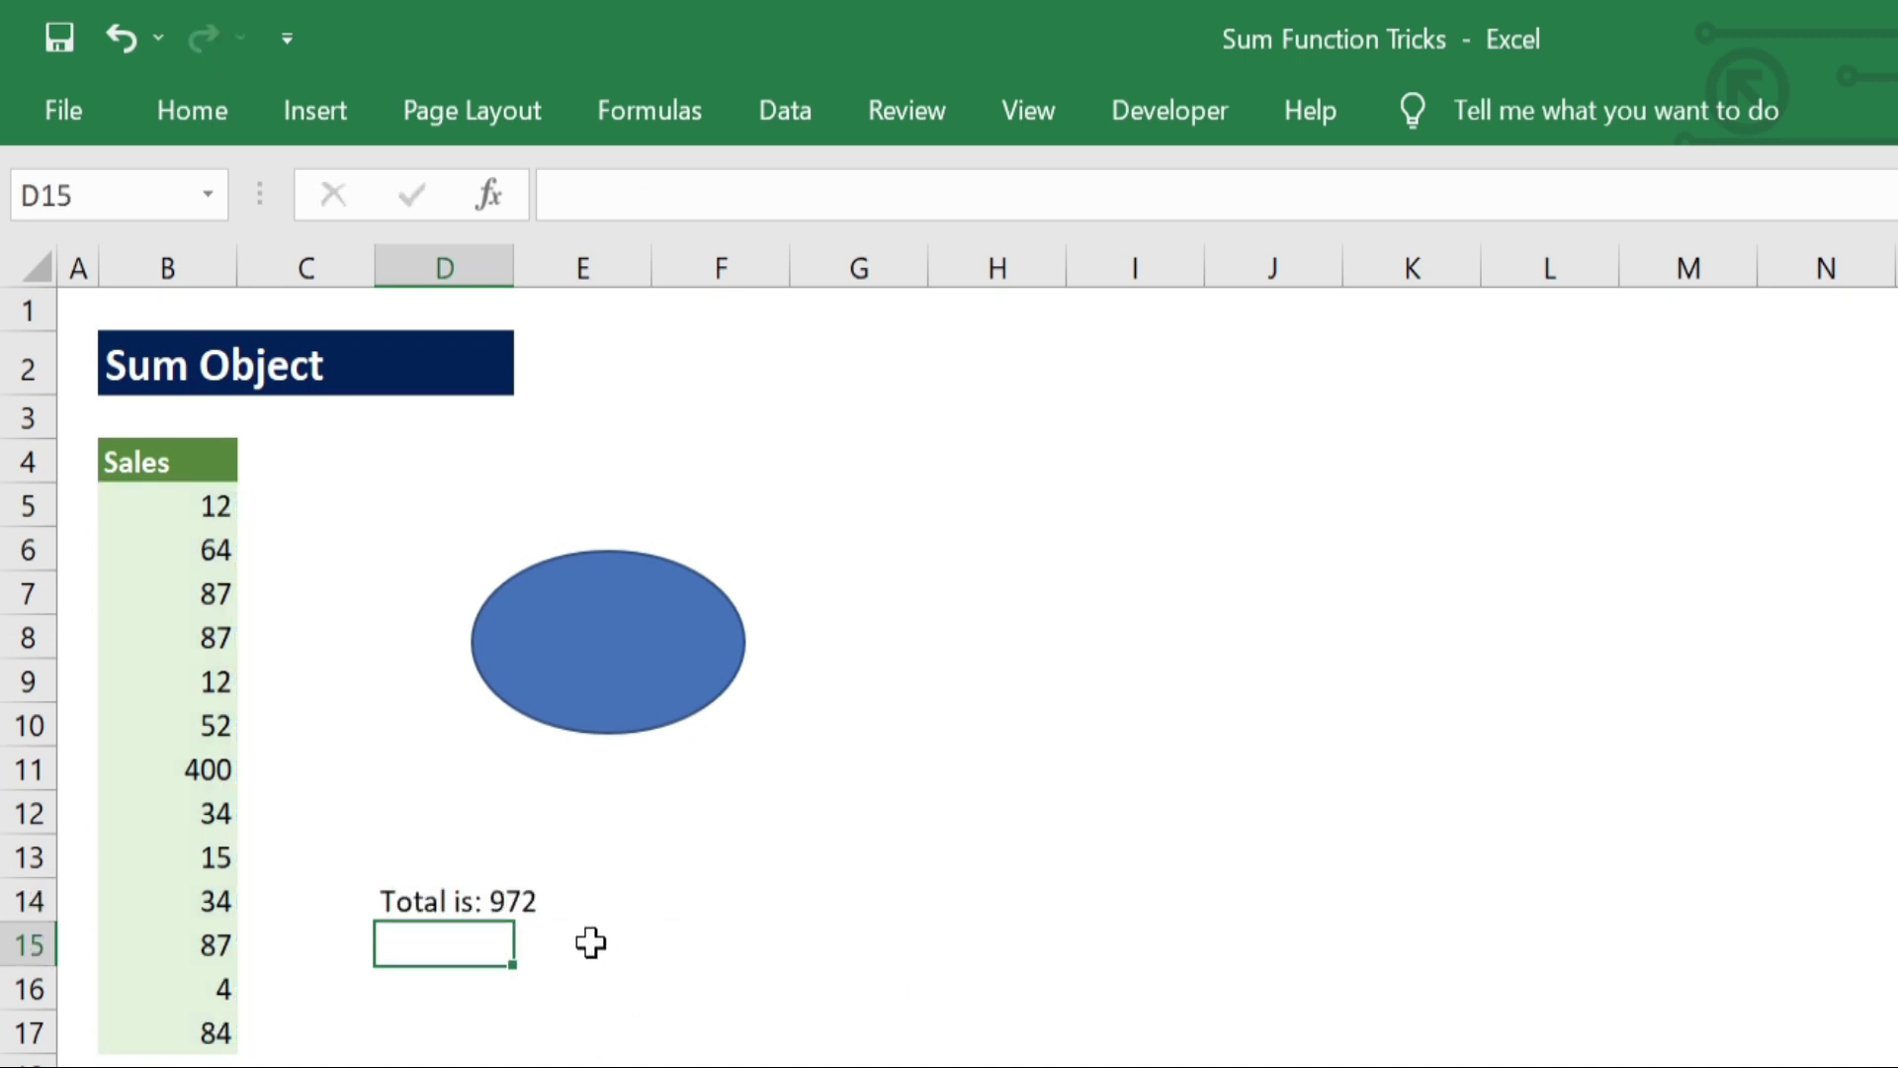
Link the blue oval's text to cell D14 with the formula =$D$14.
left_click(696, 660)
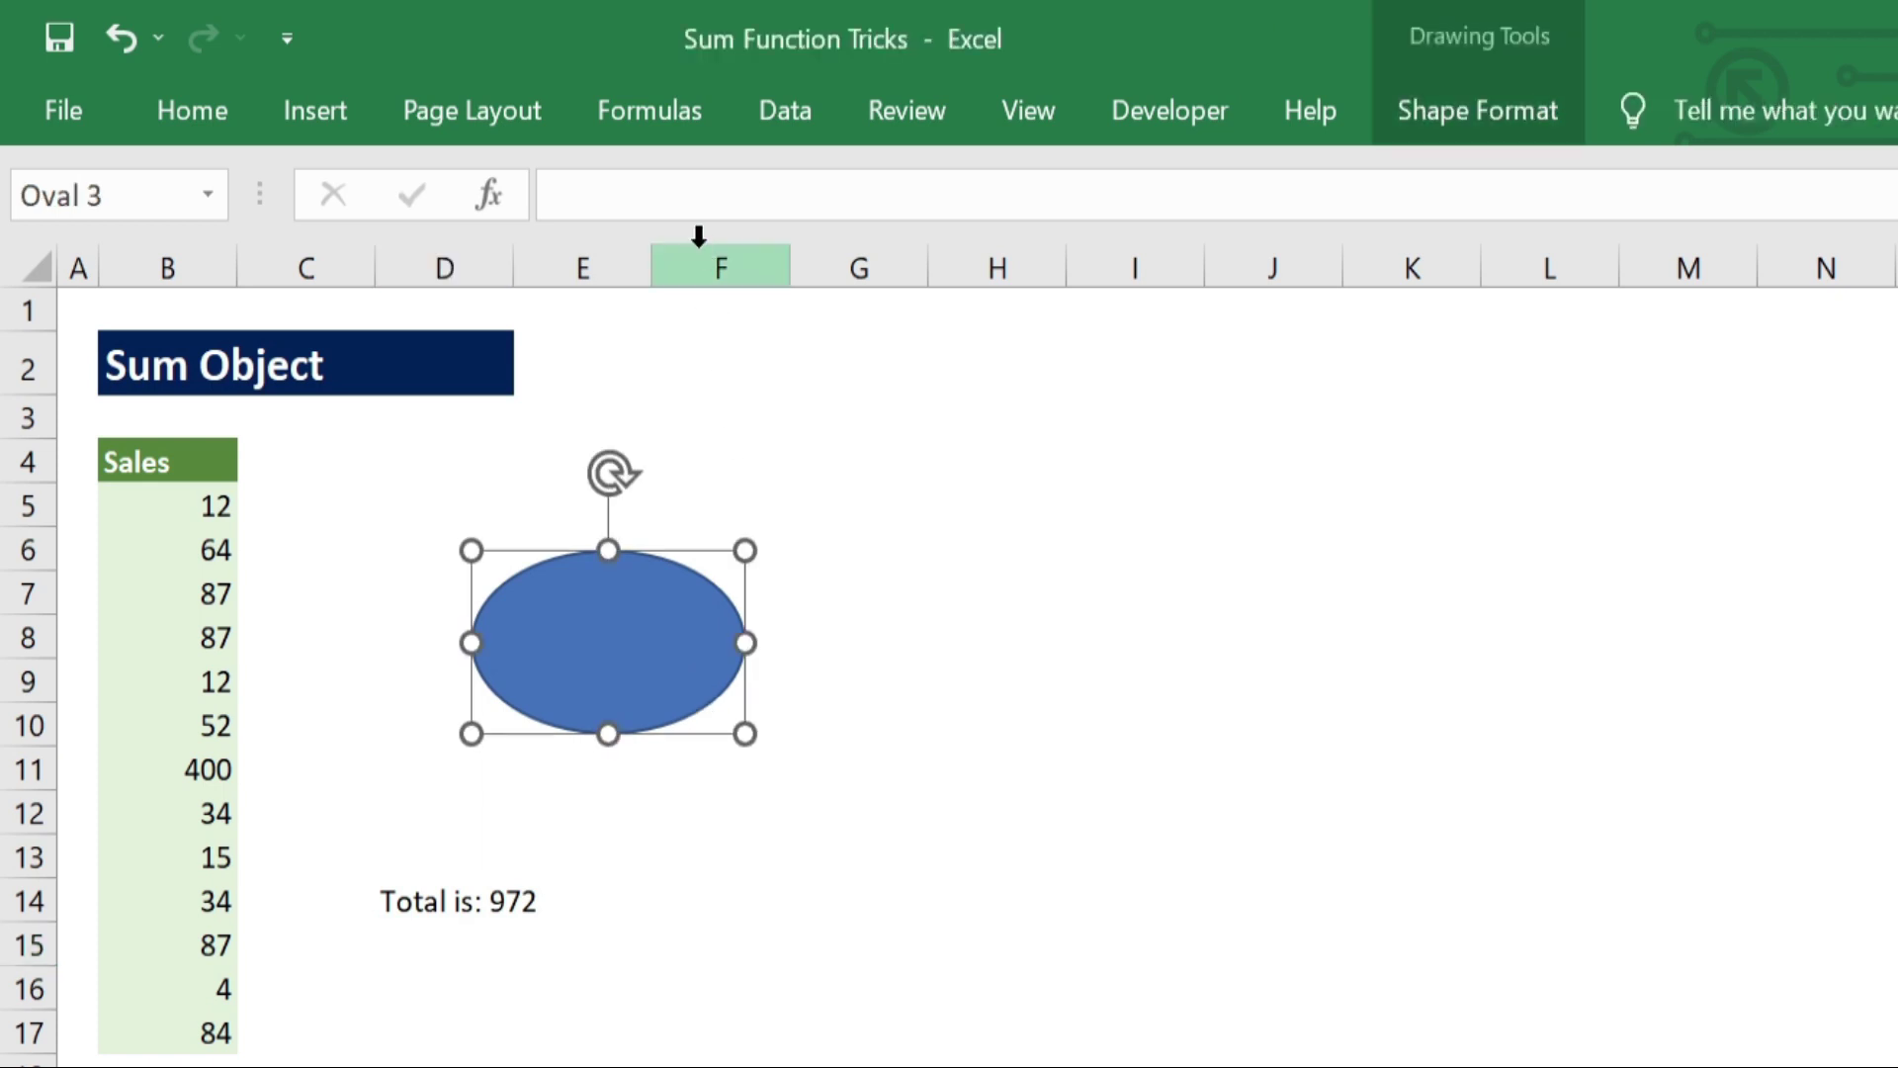
left_click(702, 194)
type("=")
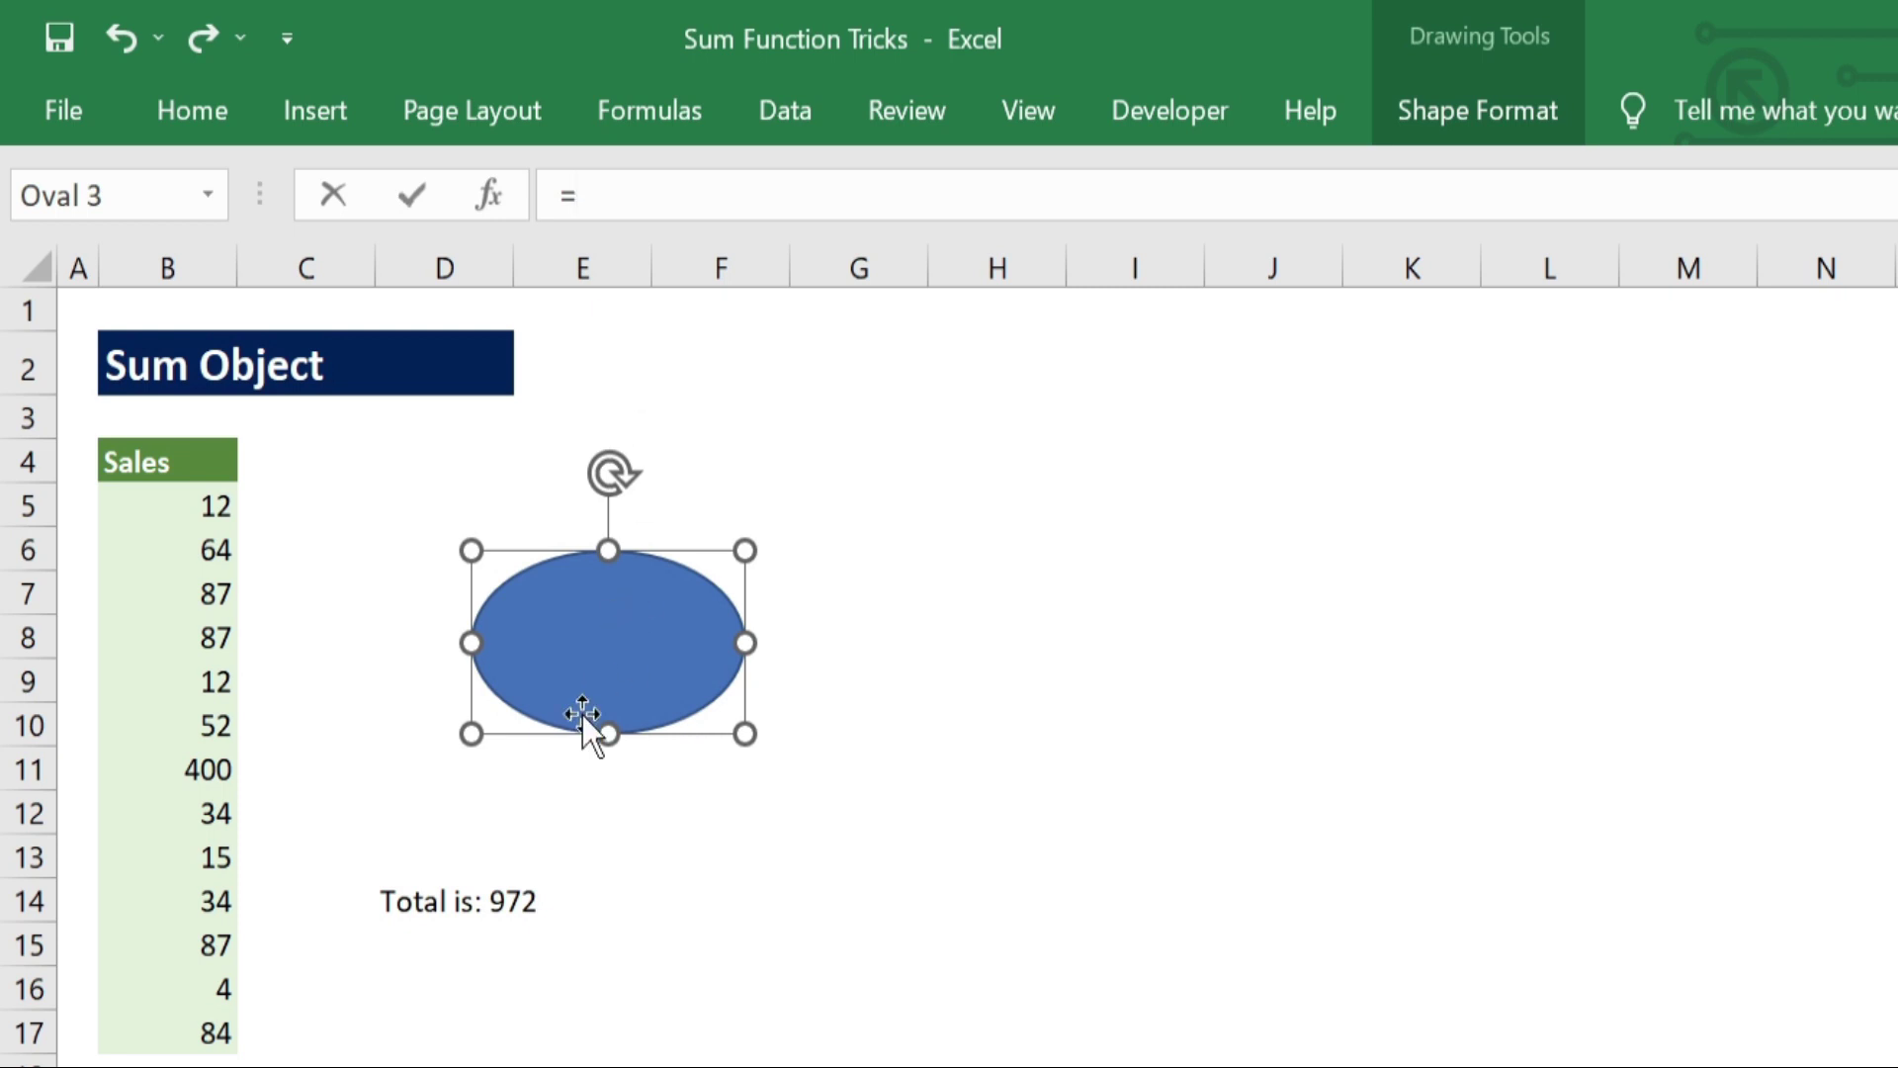
left_click(400, 902)
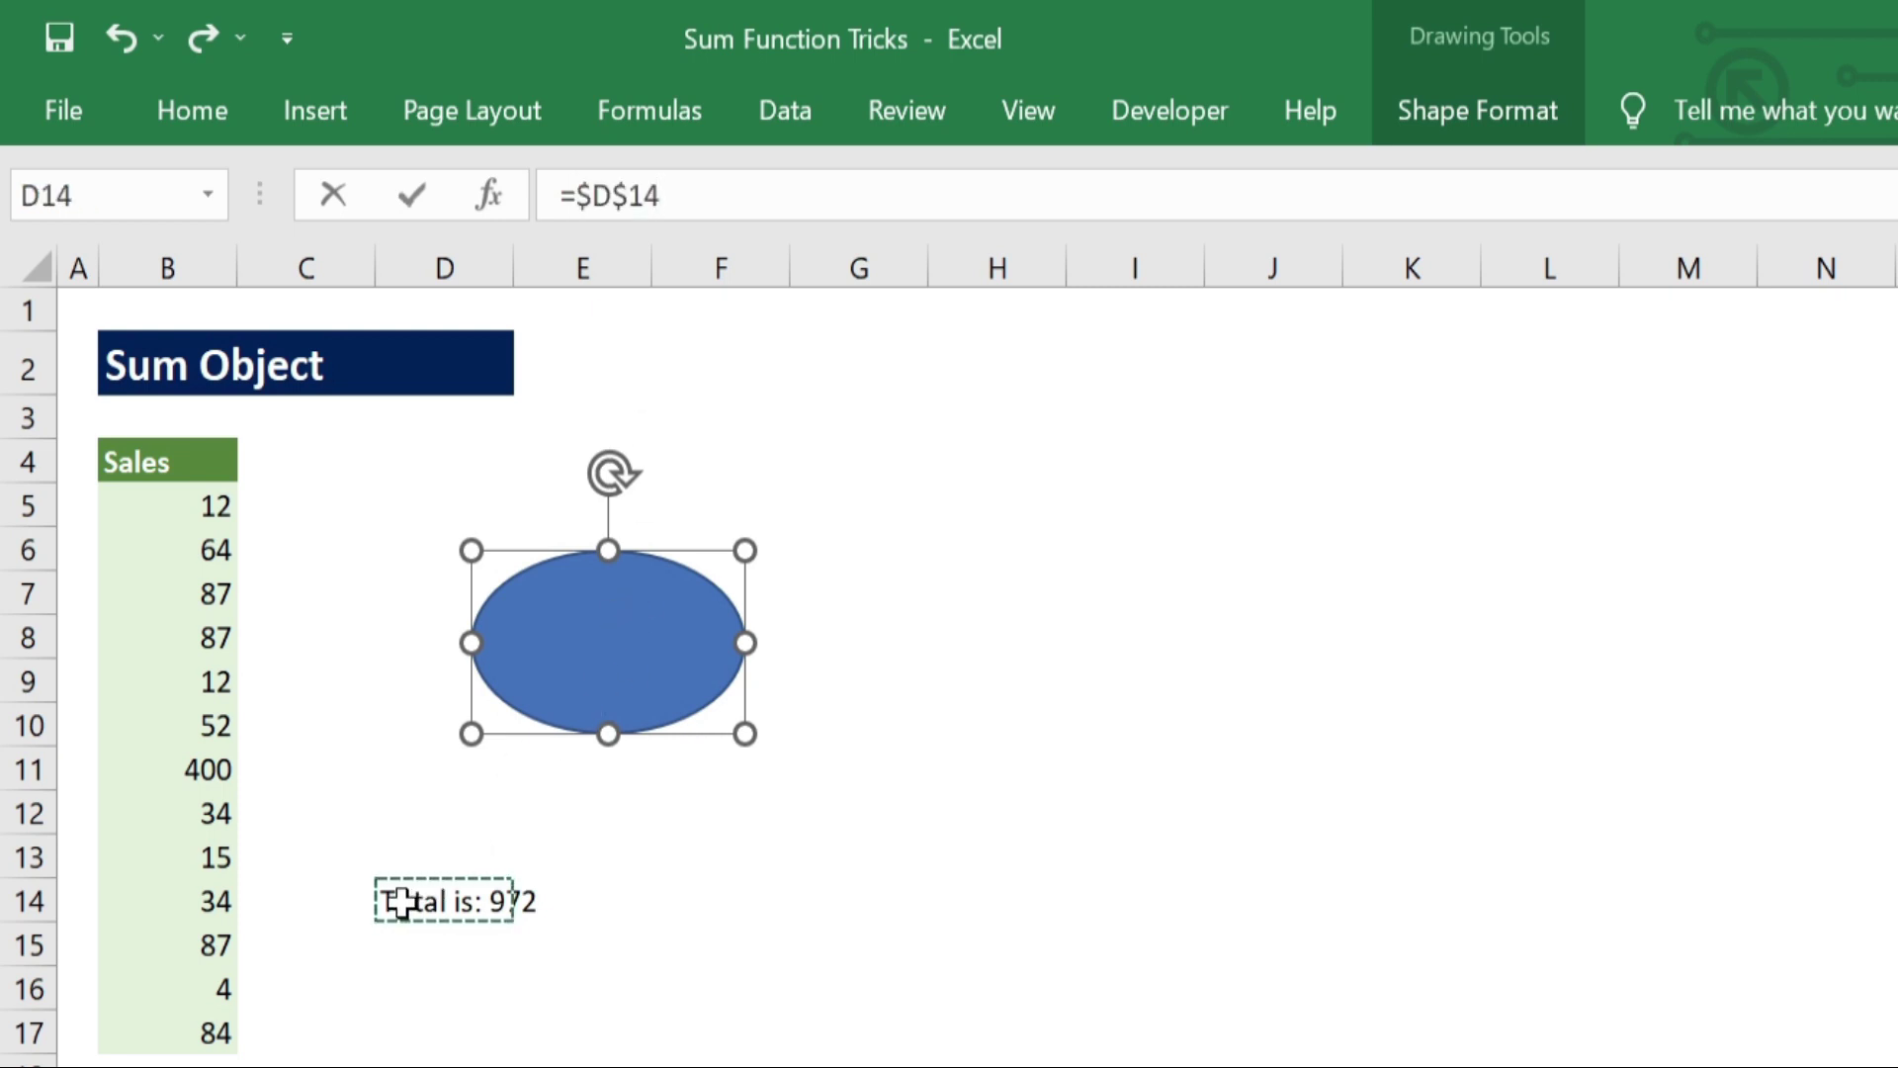
key("Return")
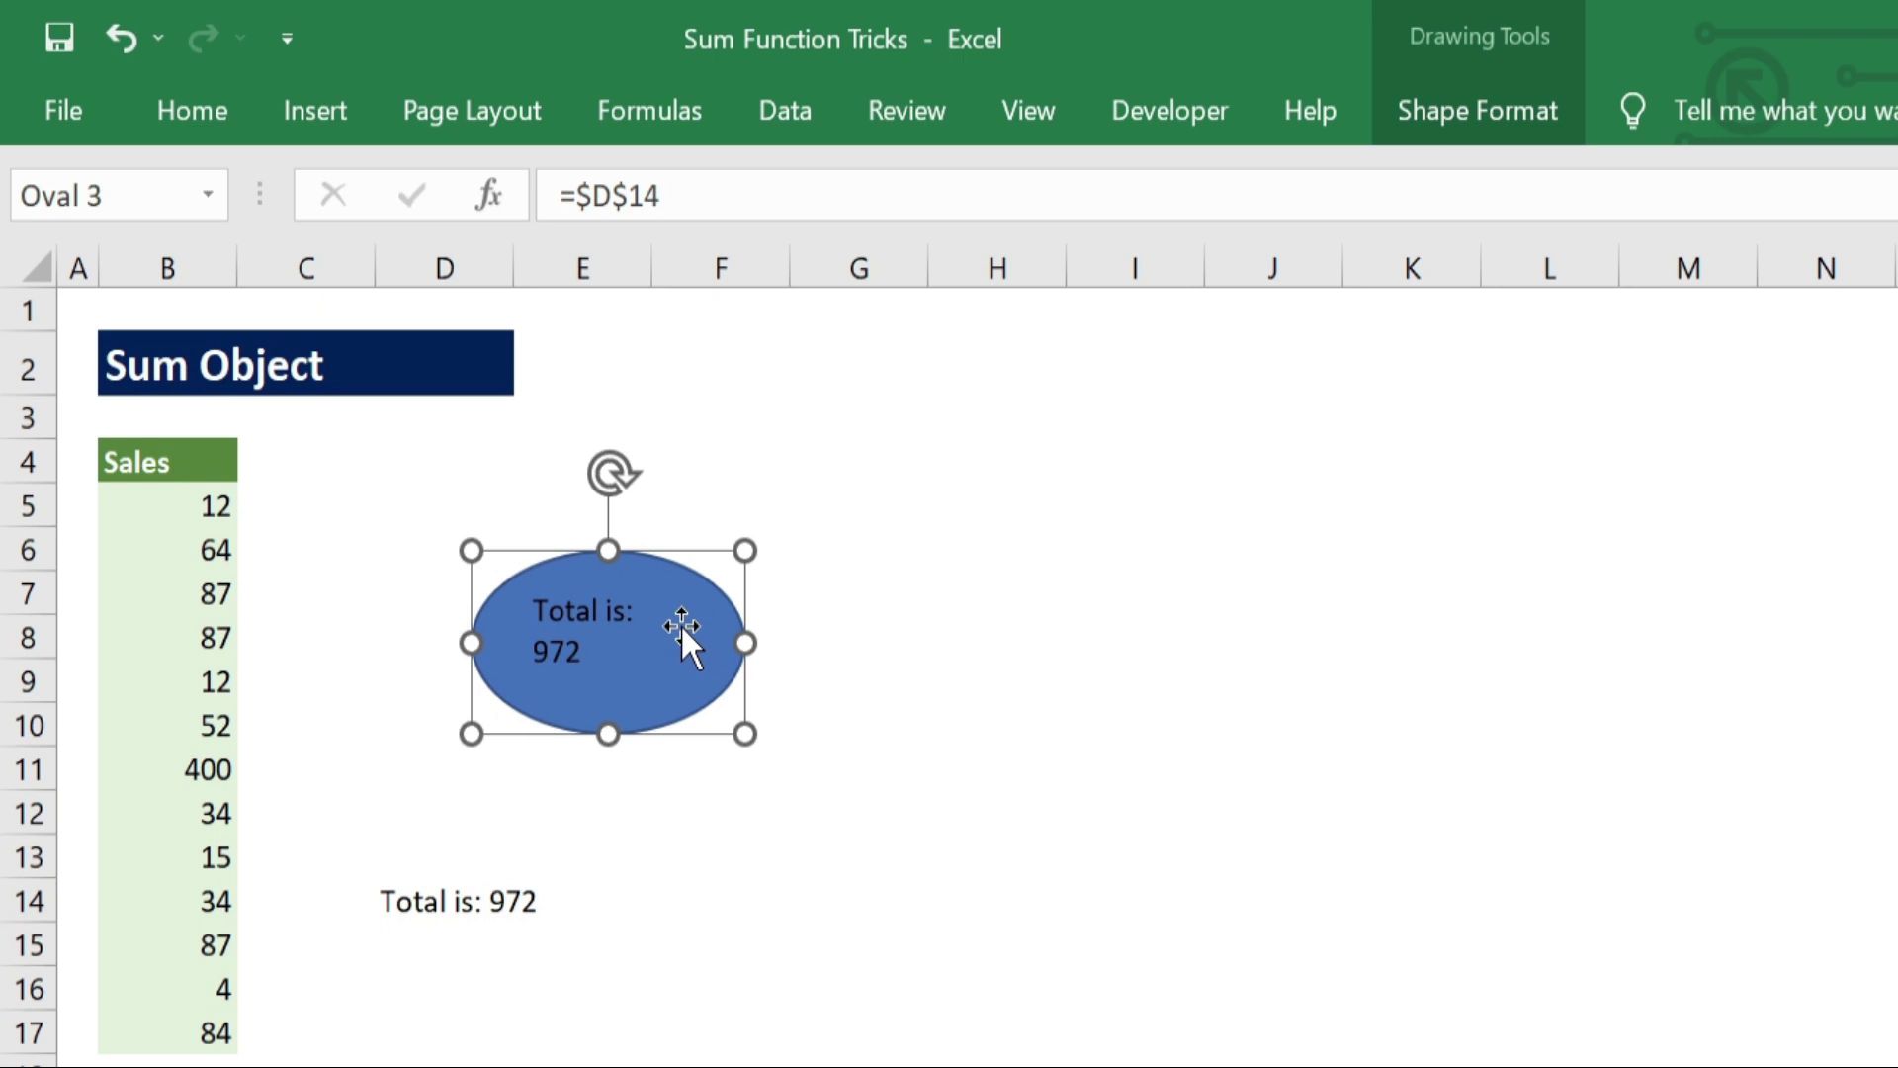
Set the oval's text font colour to white.
left_click(188, 104)
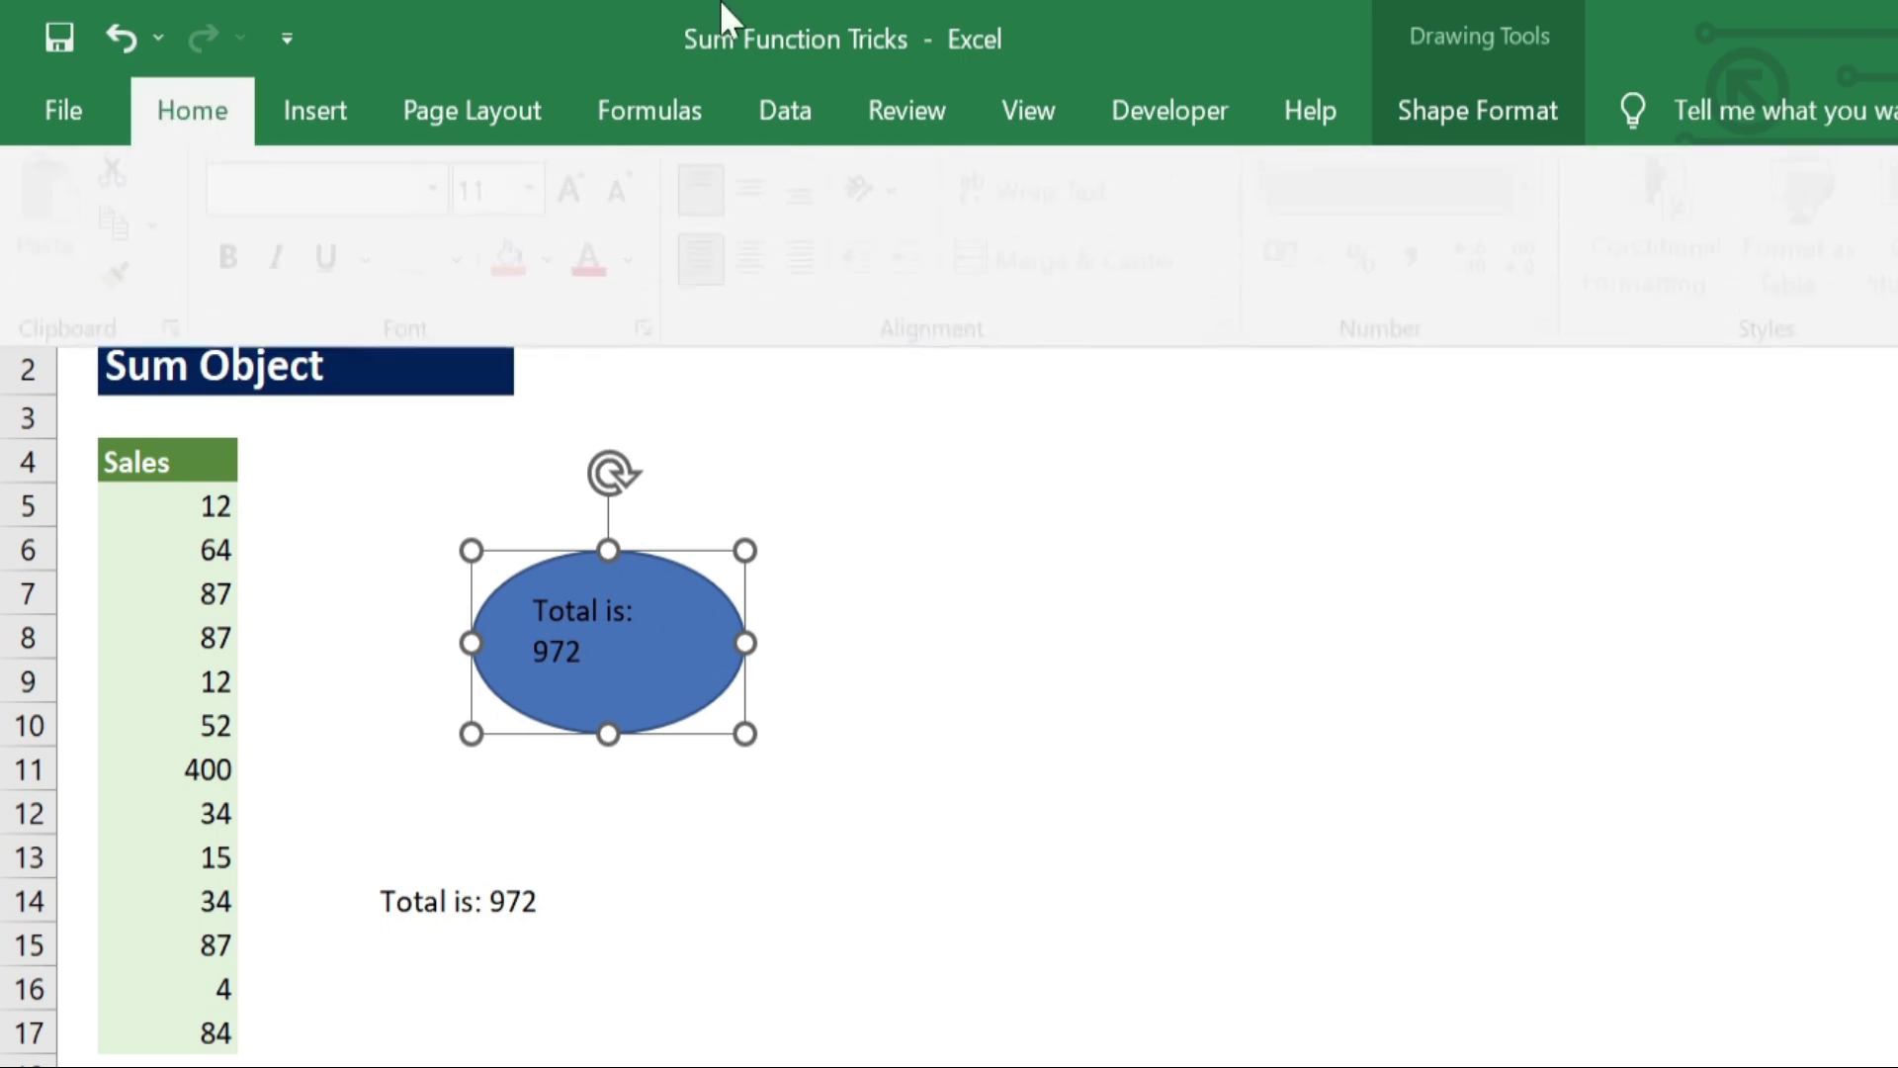
left_click(644, 268)
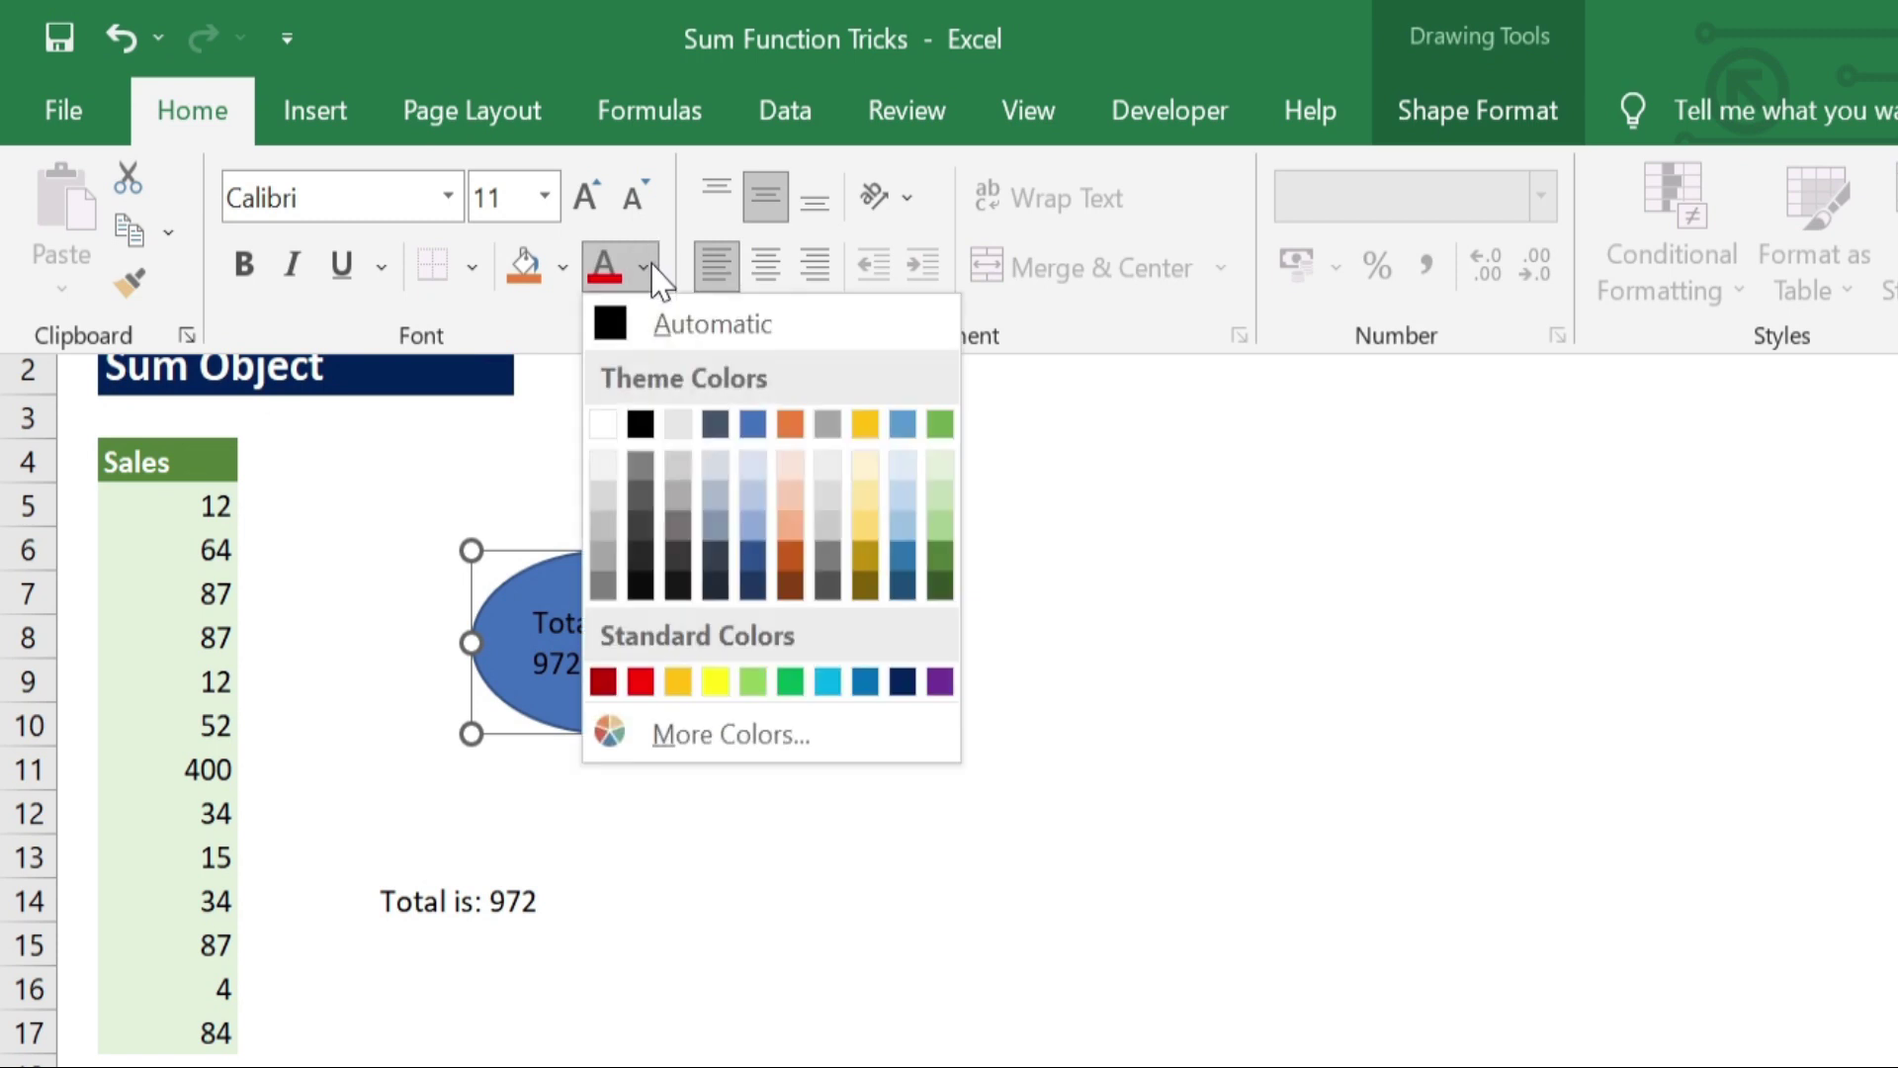
left_click(603, 424)
left_click(1147, 734)
left_click(1144, 729)
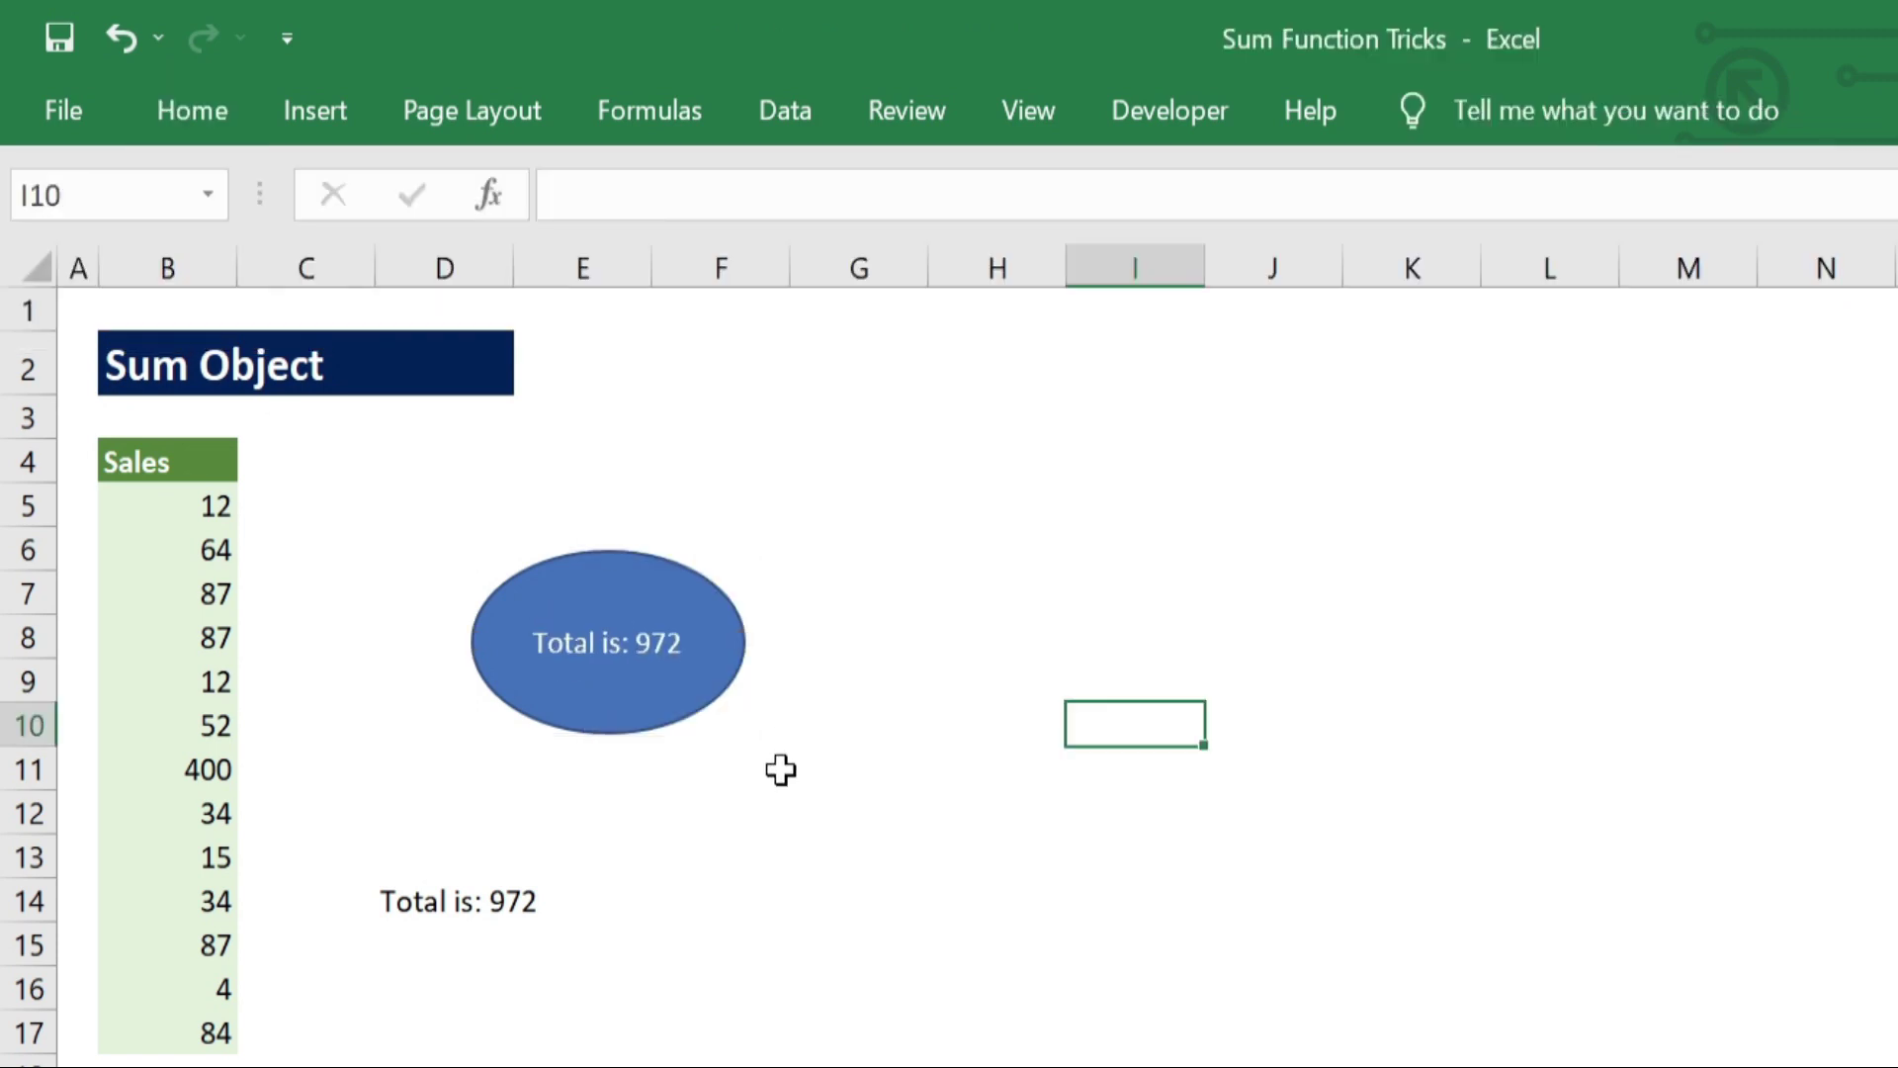
Hide the D14 total by setting its font colour to white.
left_click(427, 895)
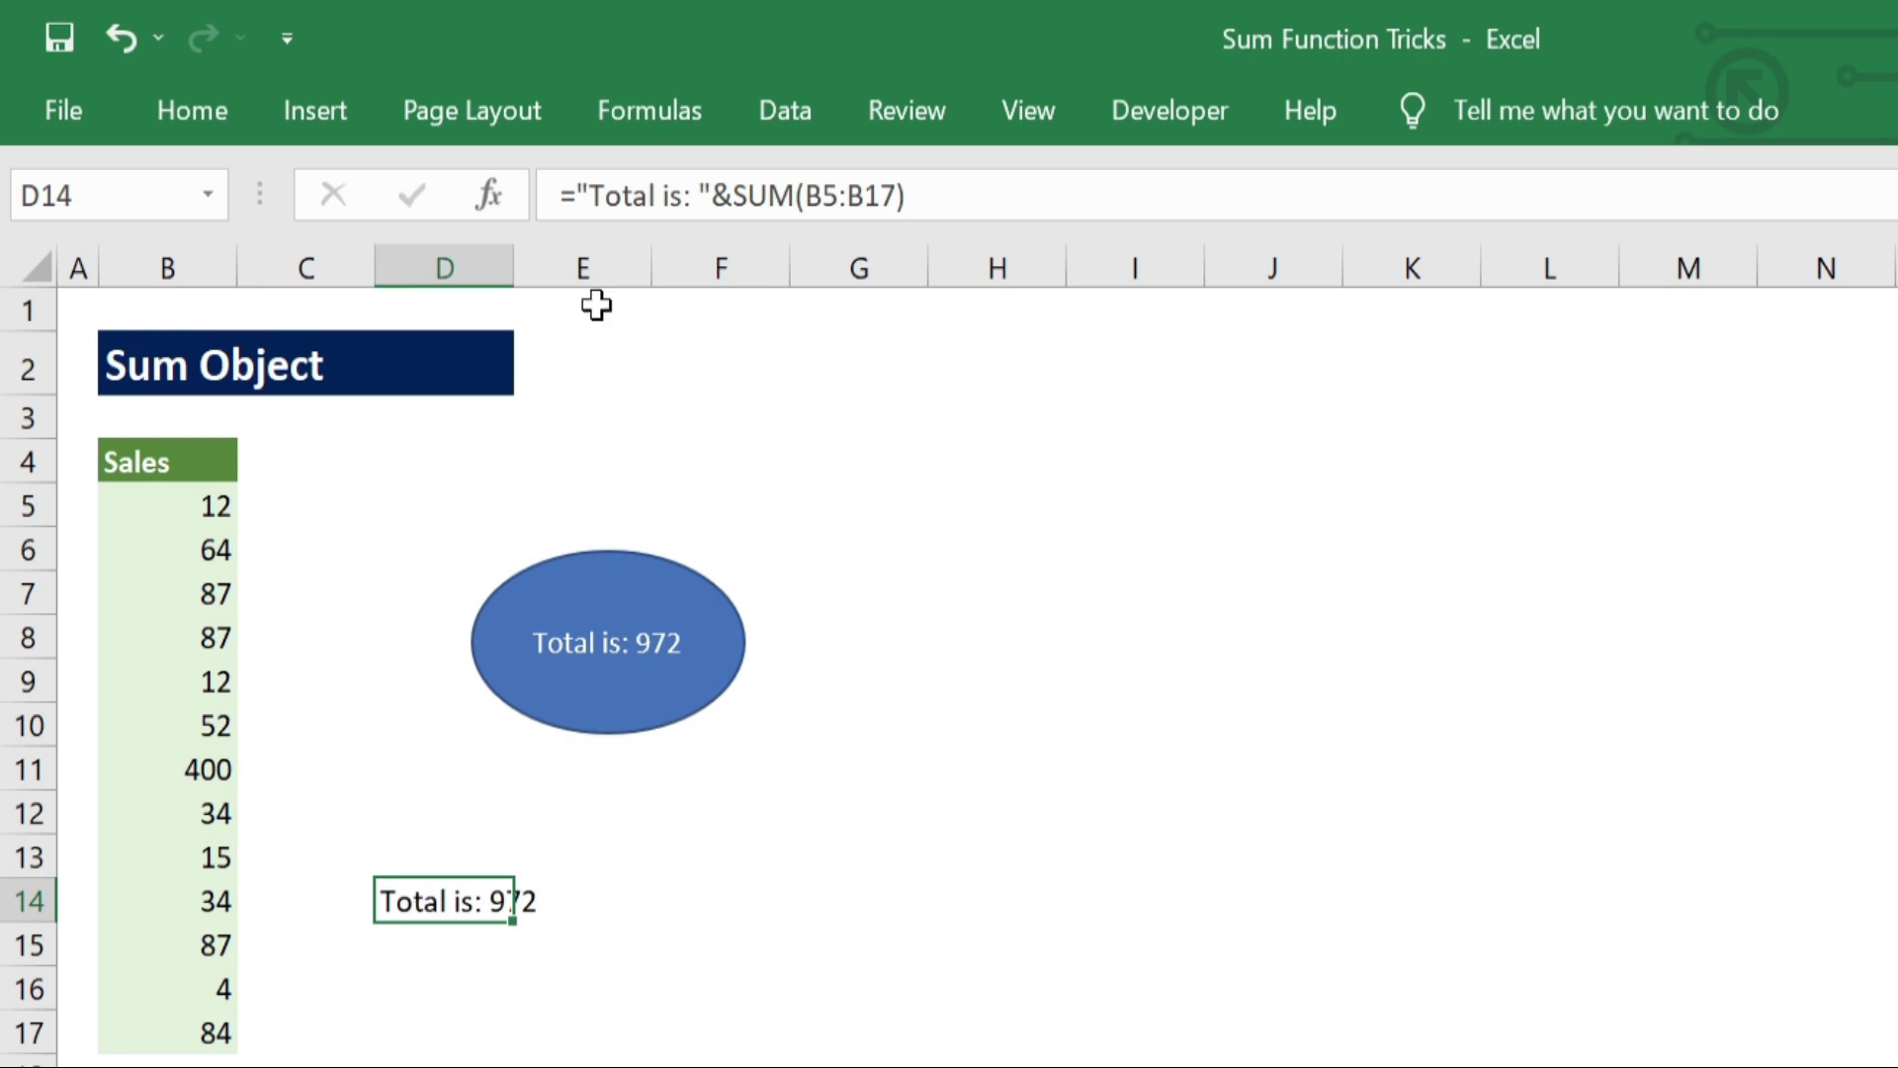
left_click(190, 110)
left_click(643, 267)
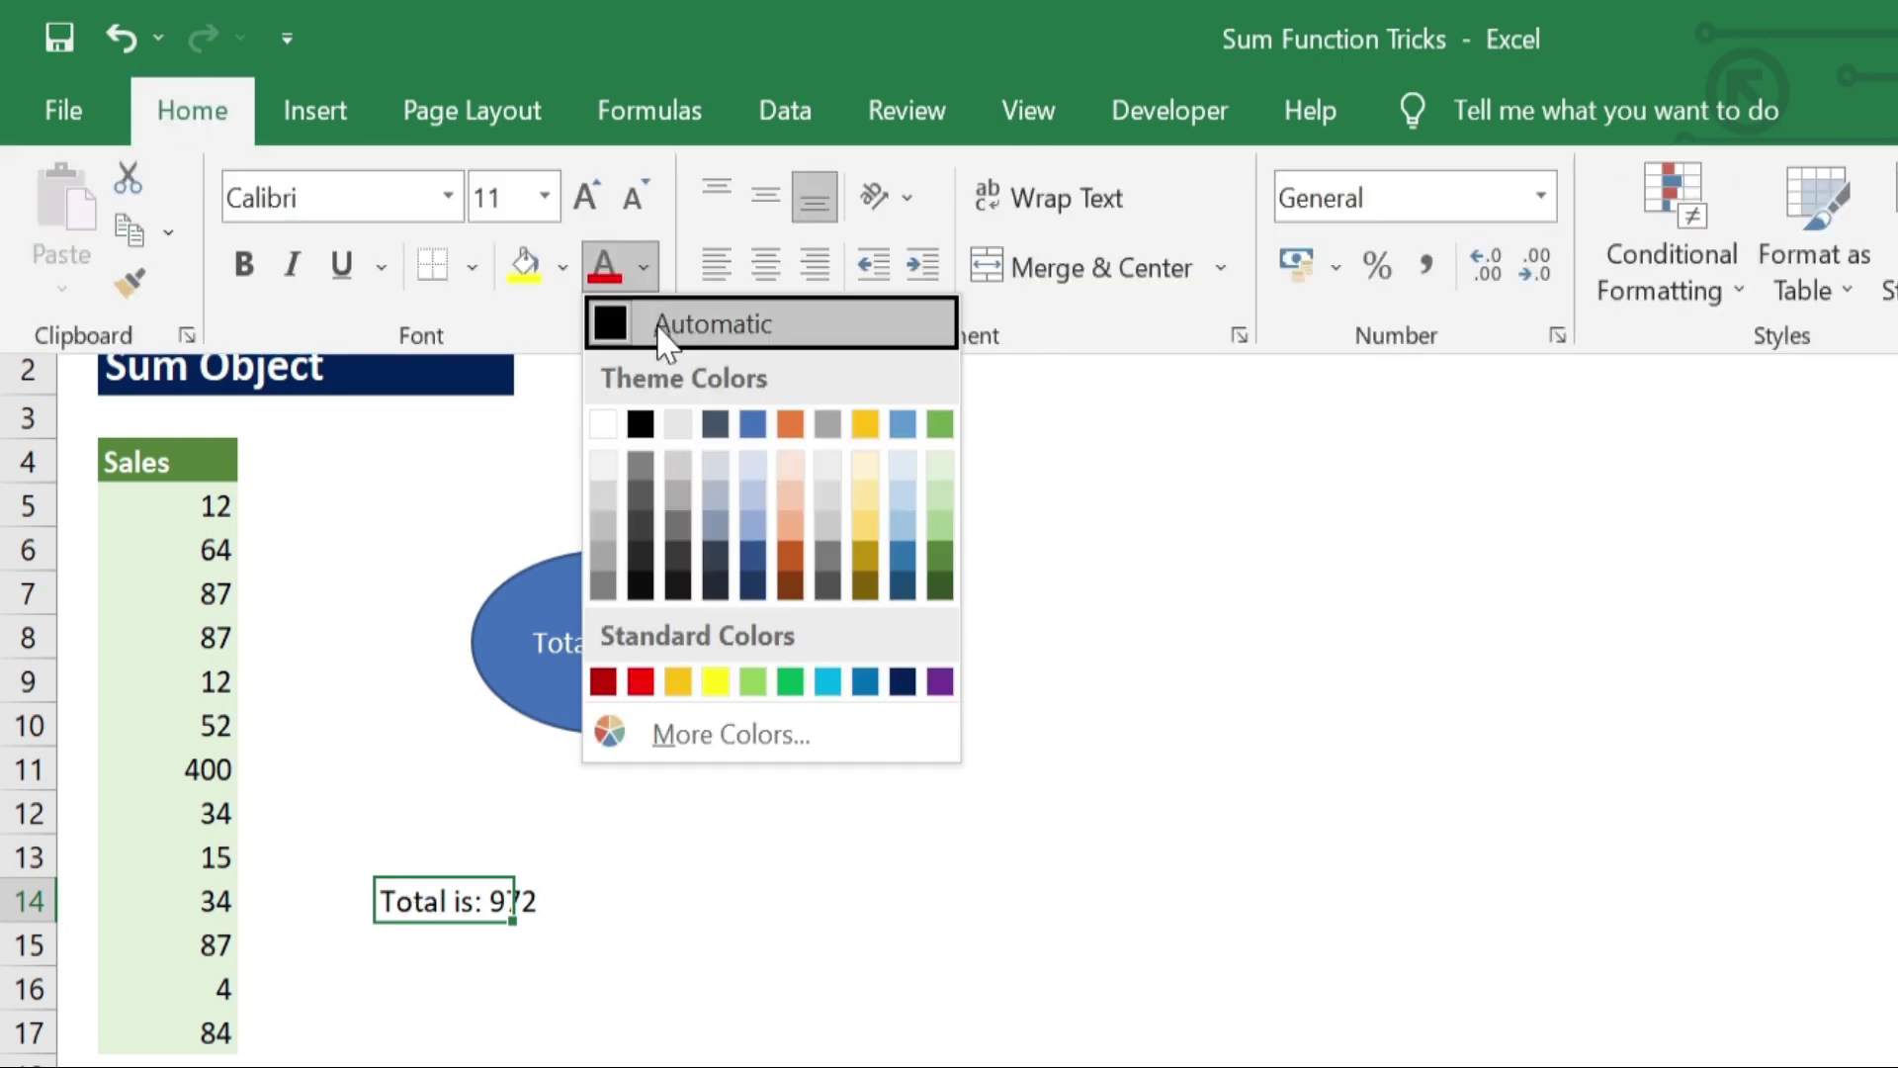
left_click(601, 425)
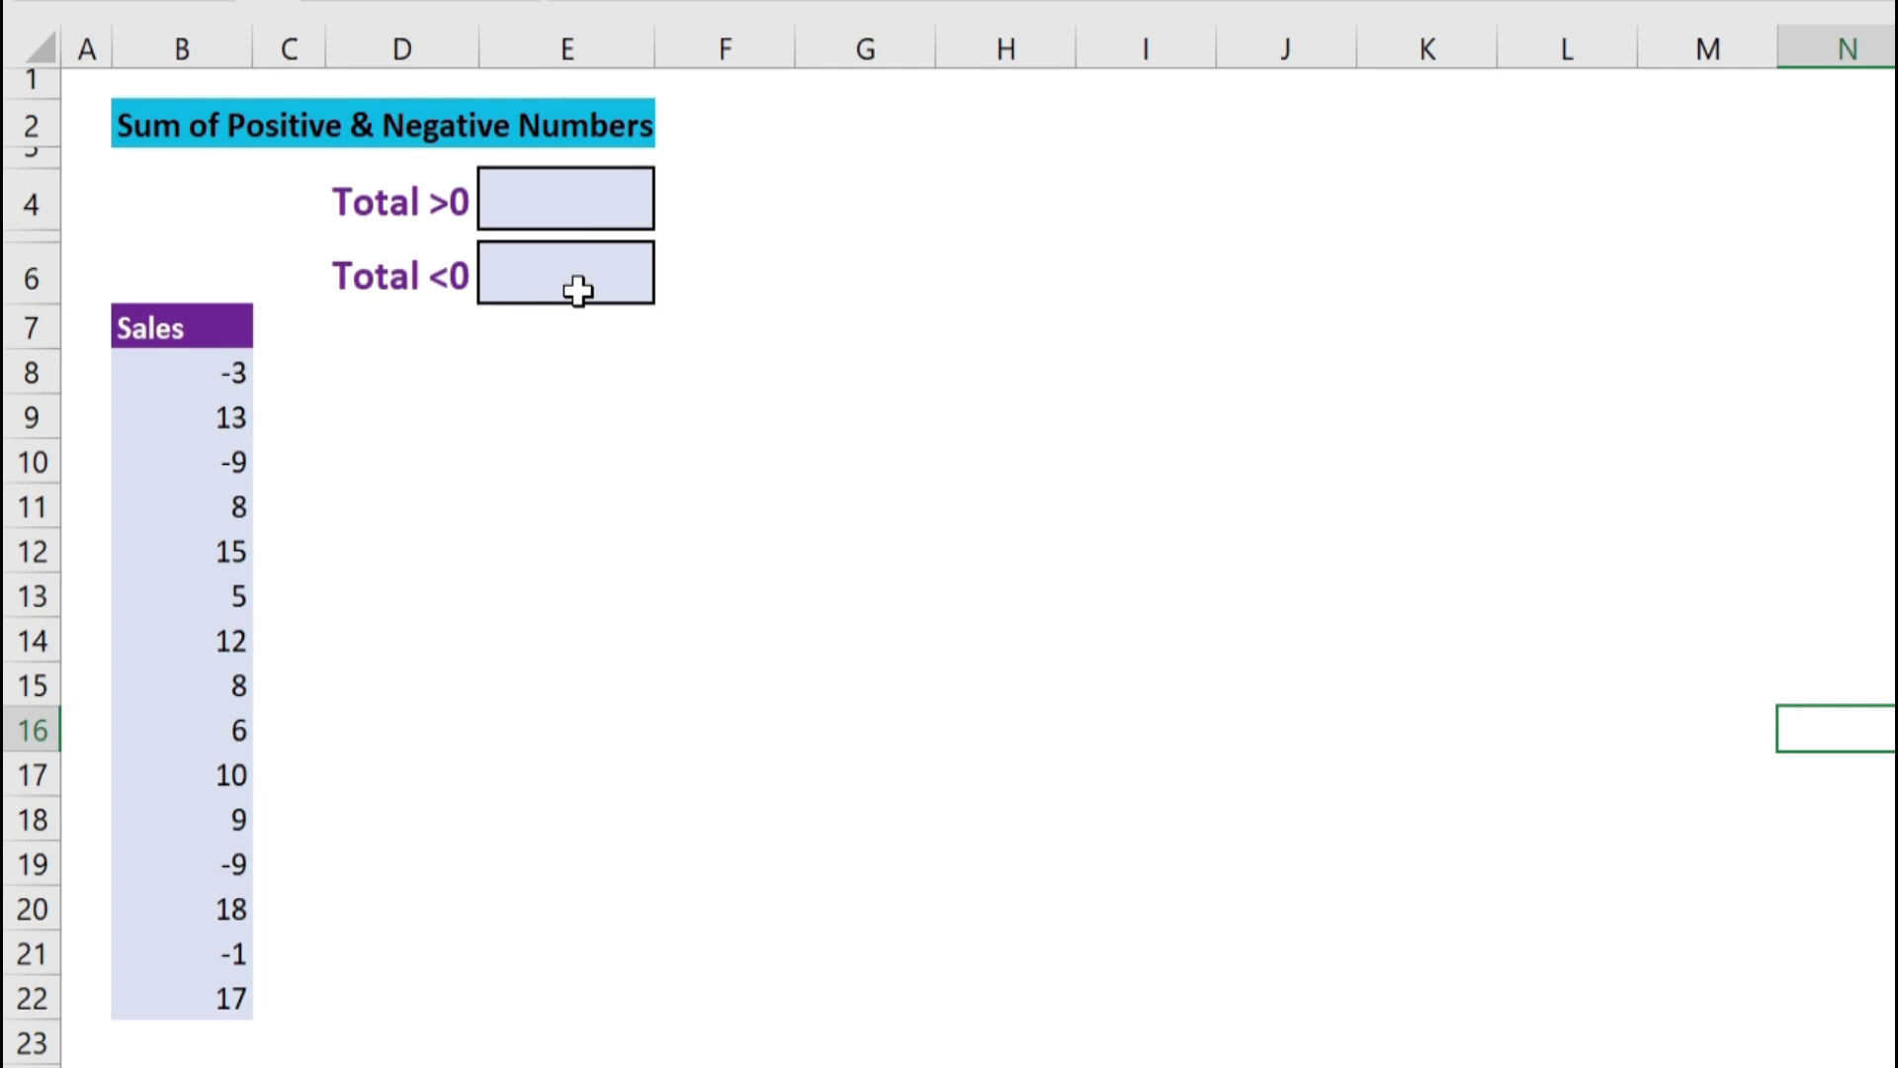
Enter the array formula =SUM((B8:B22>0)*(B8:B22)) in E4 so Total >0 shows 121.
left_click(606, 220)
type("=")
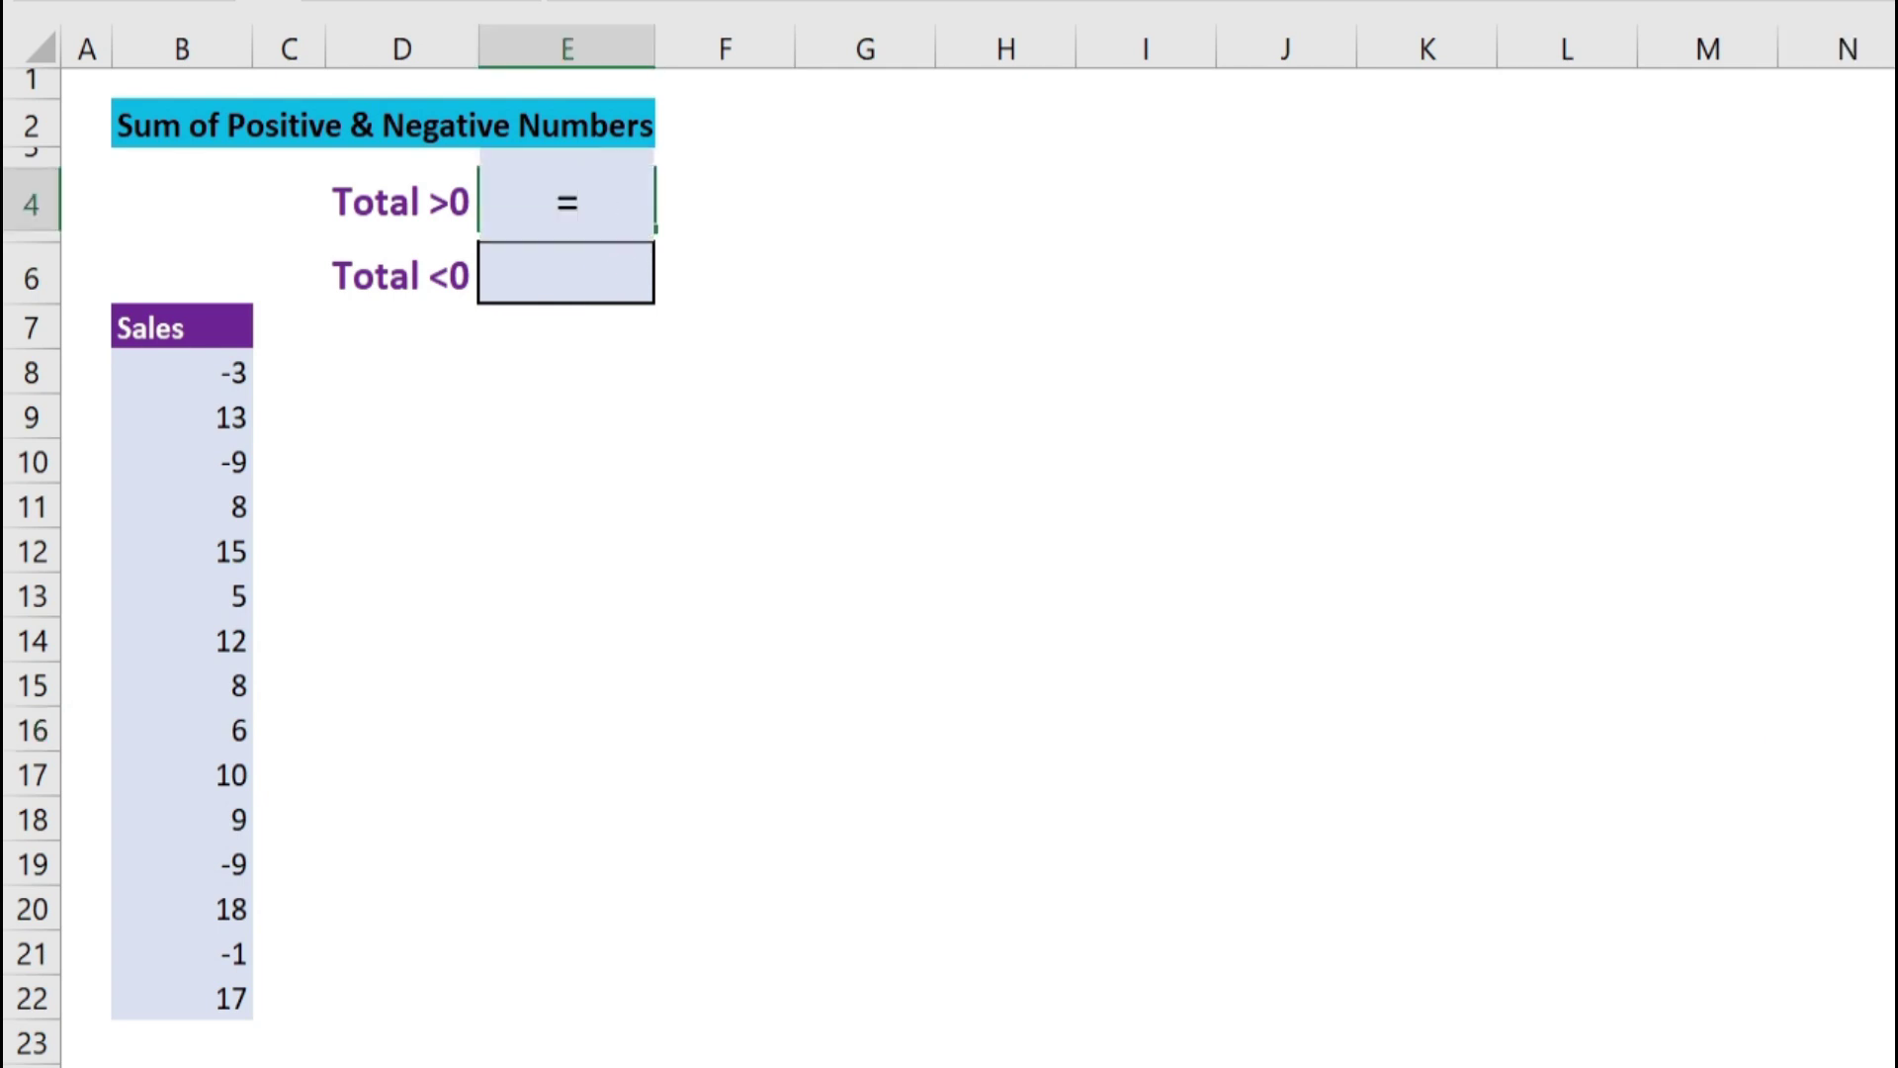
type("sum")
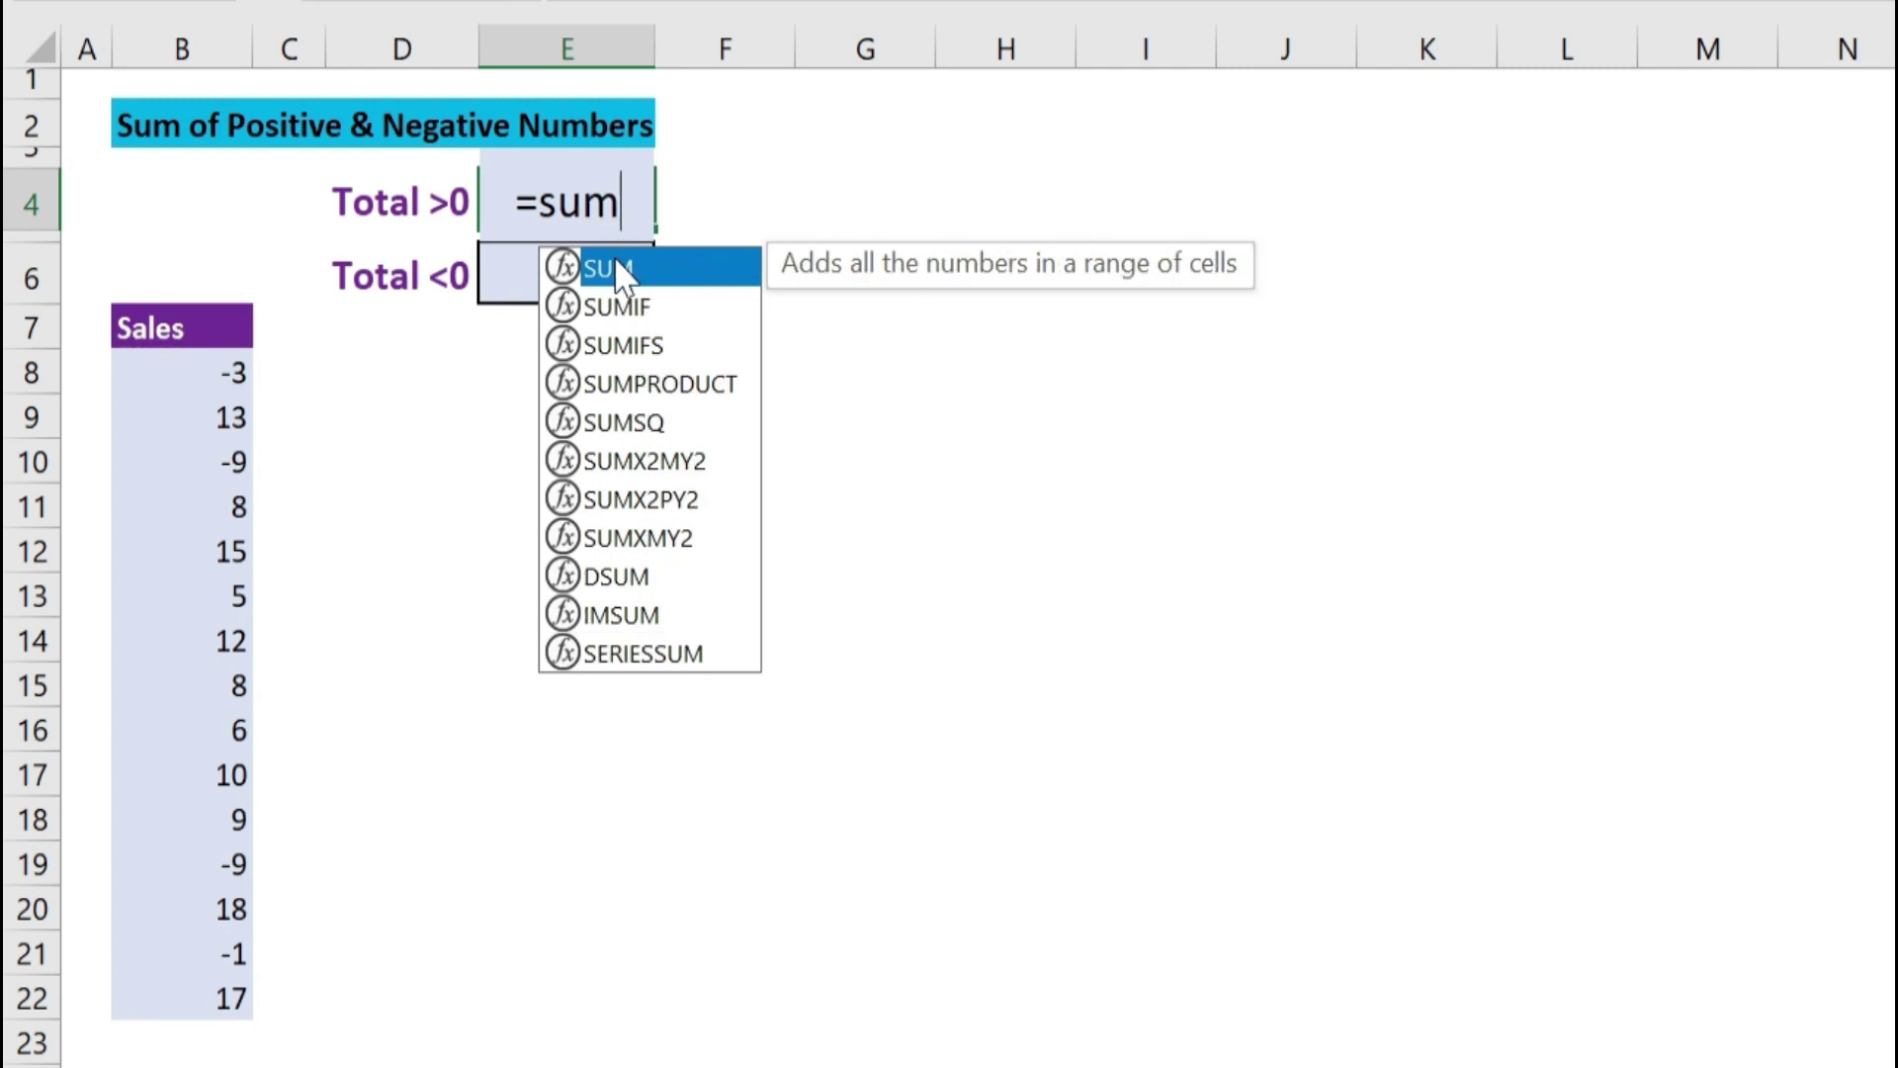
double_click(616, 269)
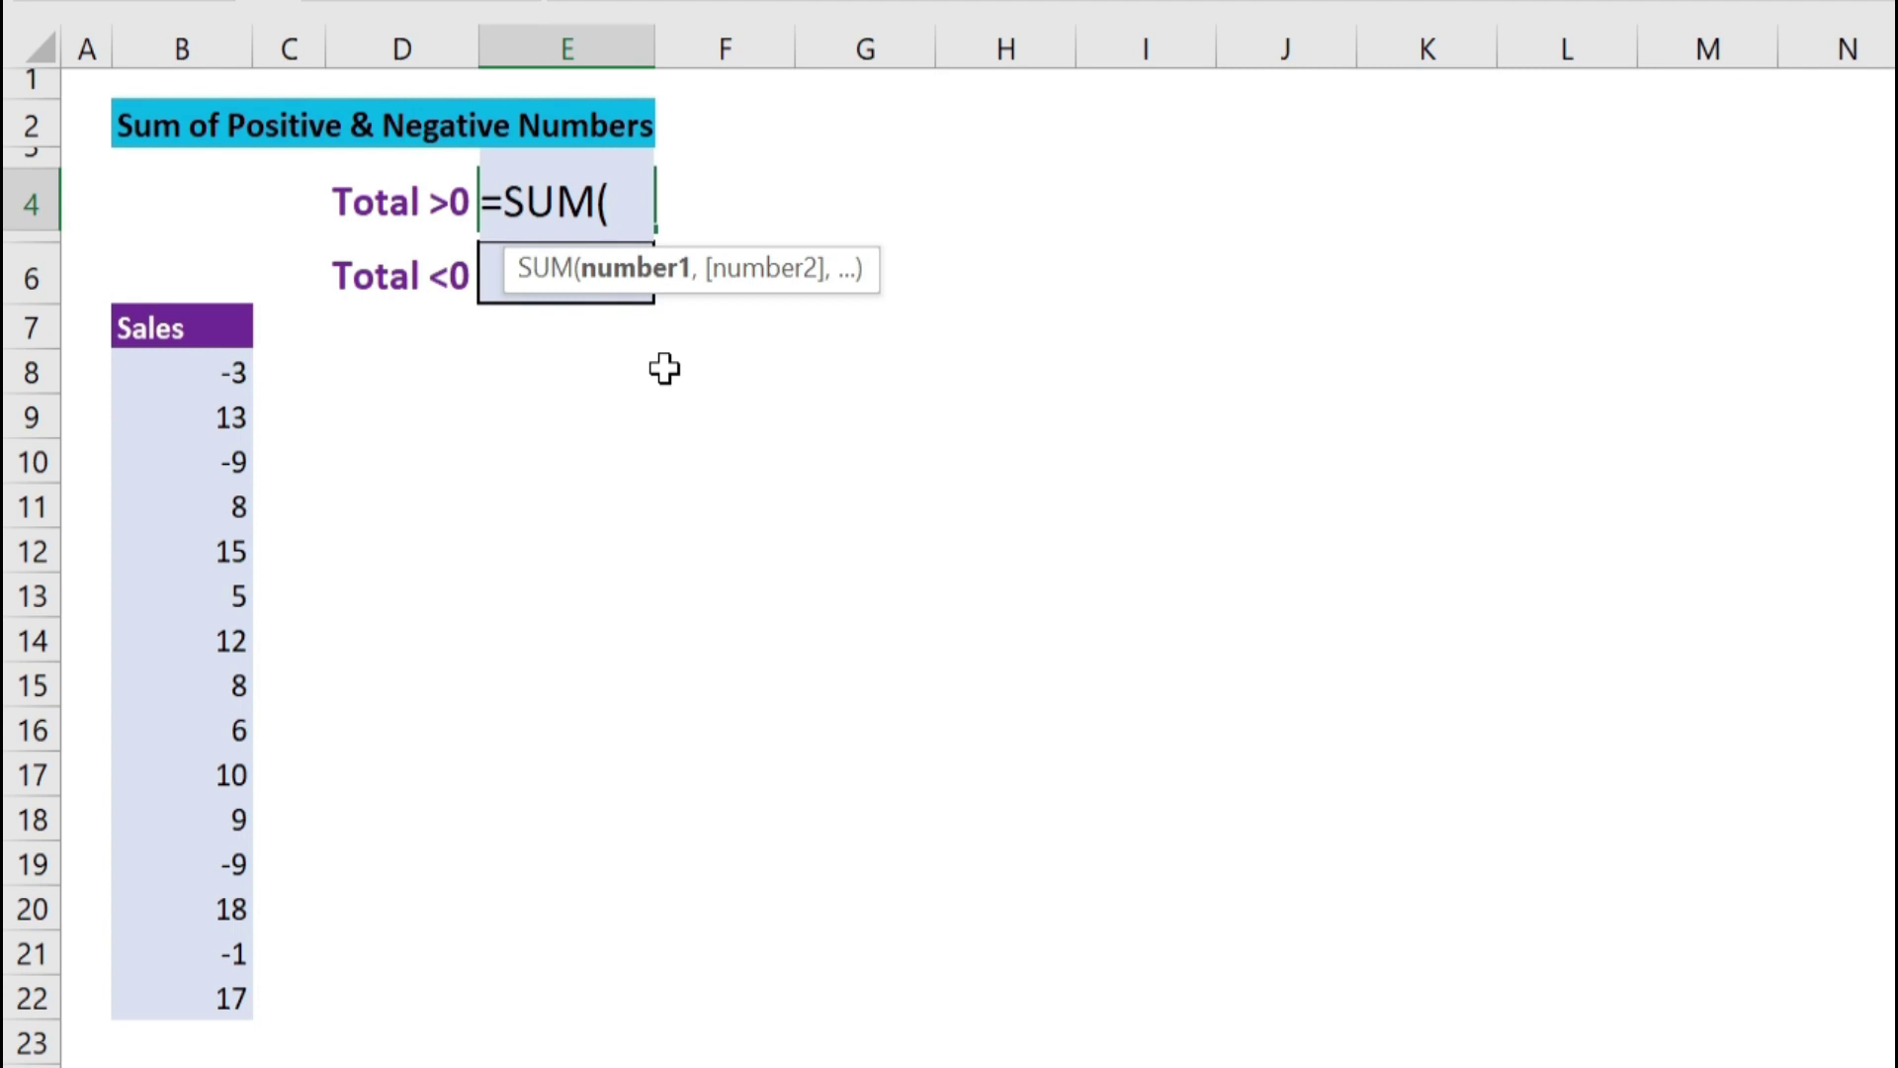
type("(")
left_click(209, 364)
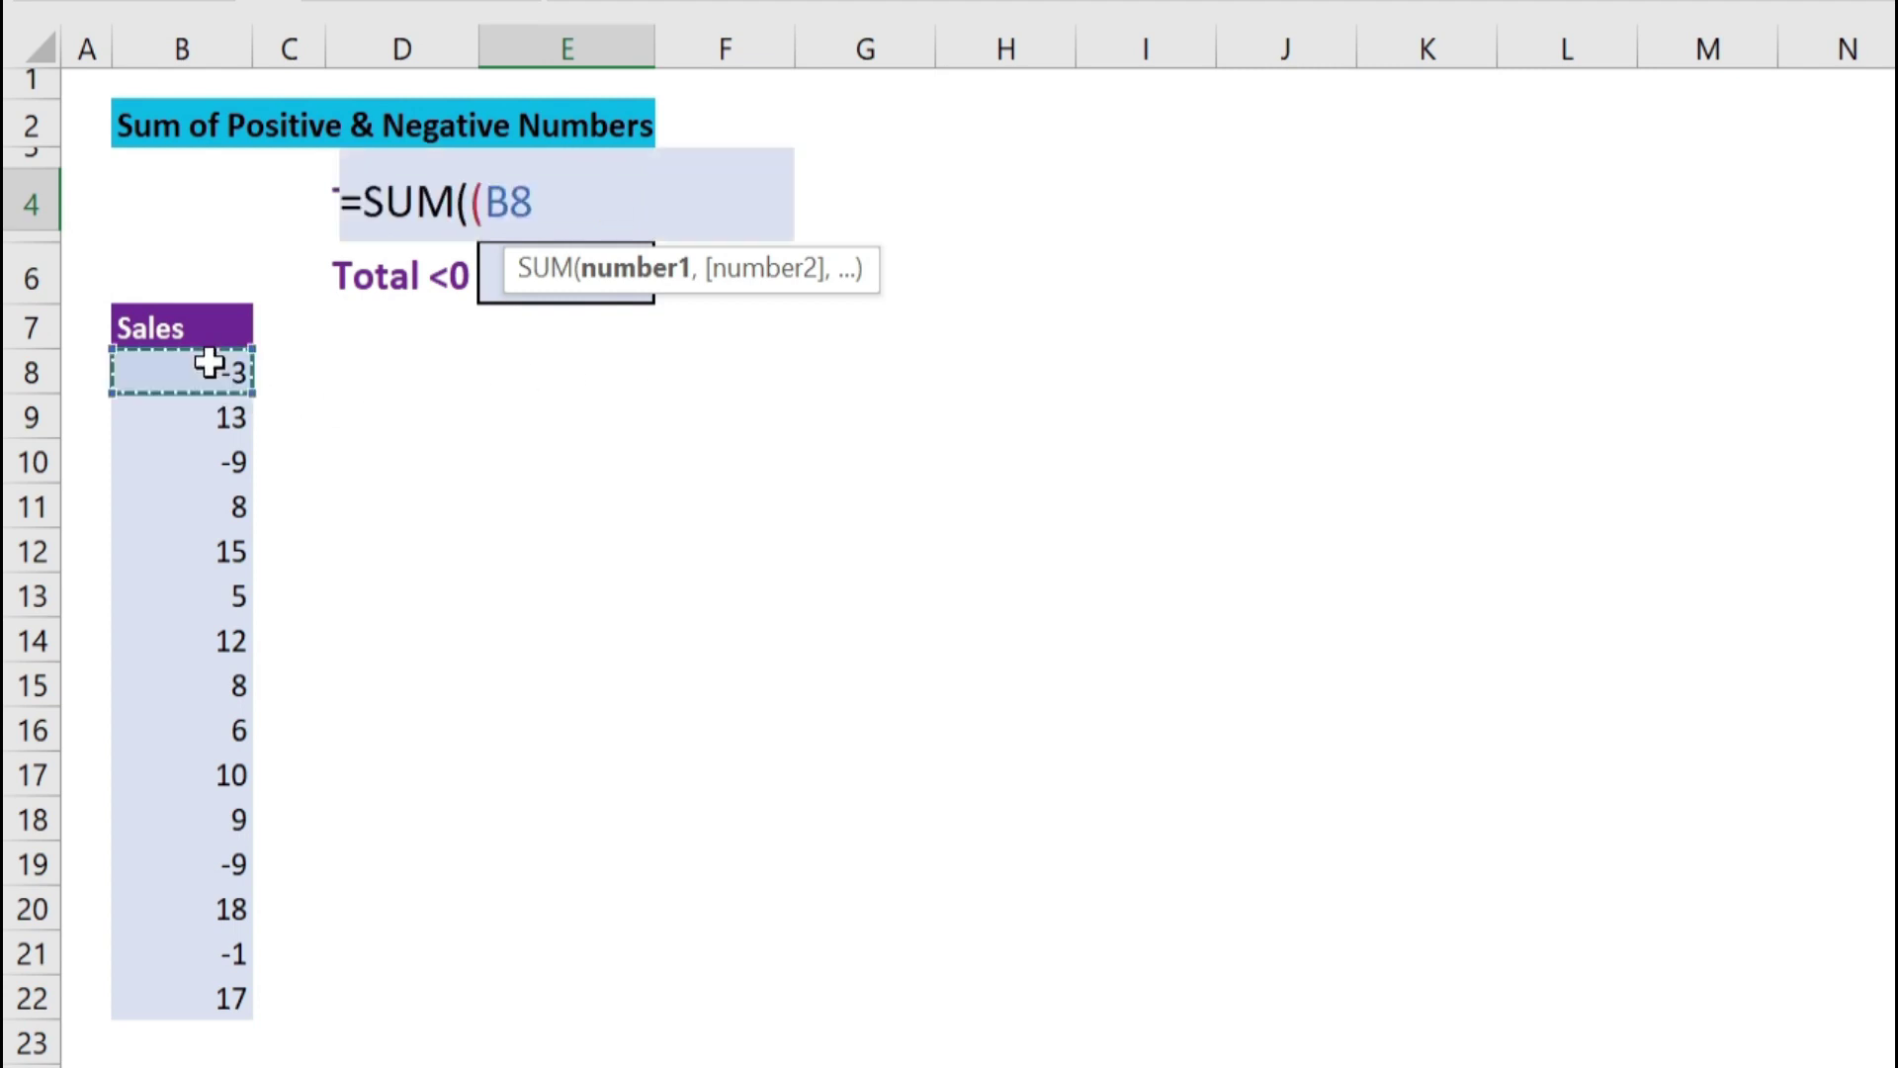
left_click_drag(208, 363, 204, 1007)
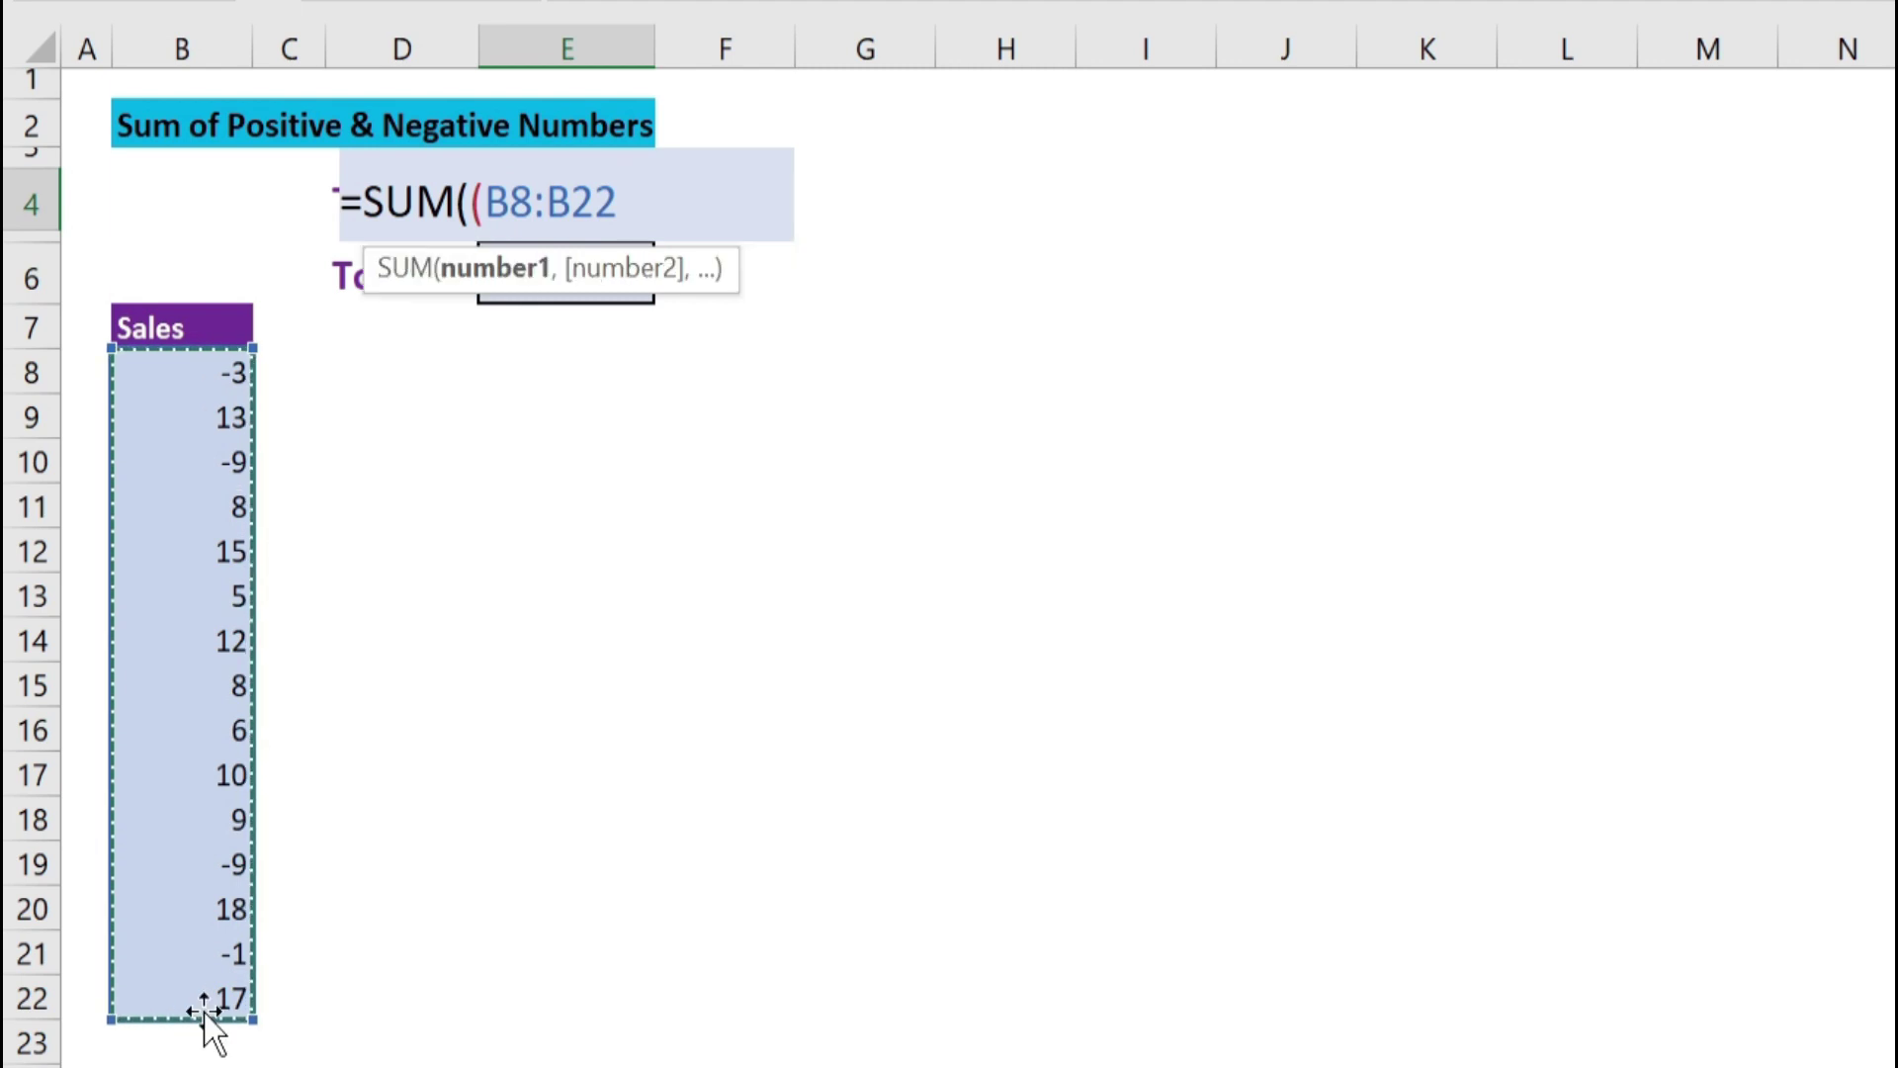
type(">")
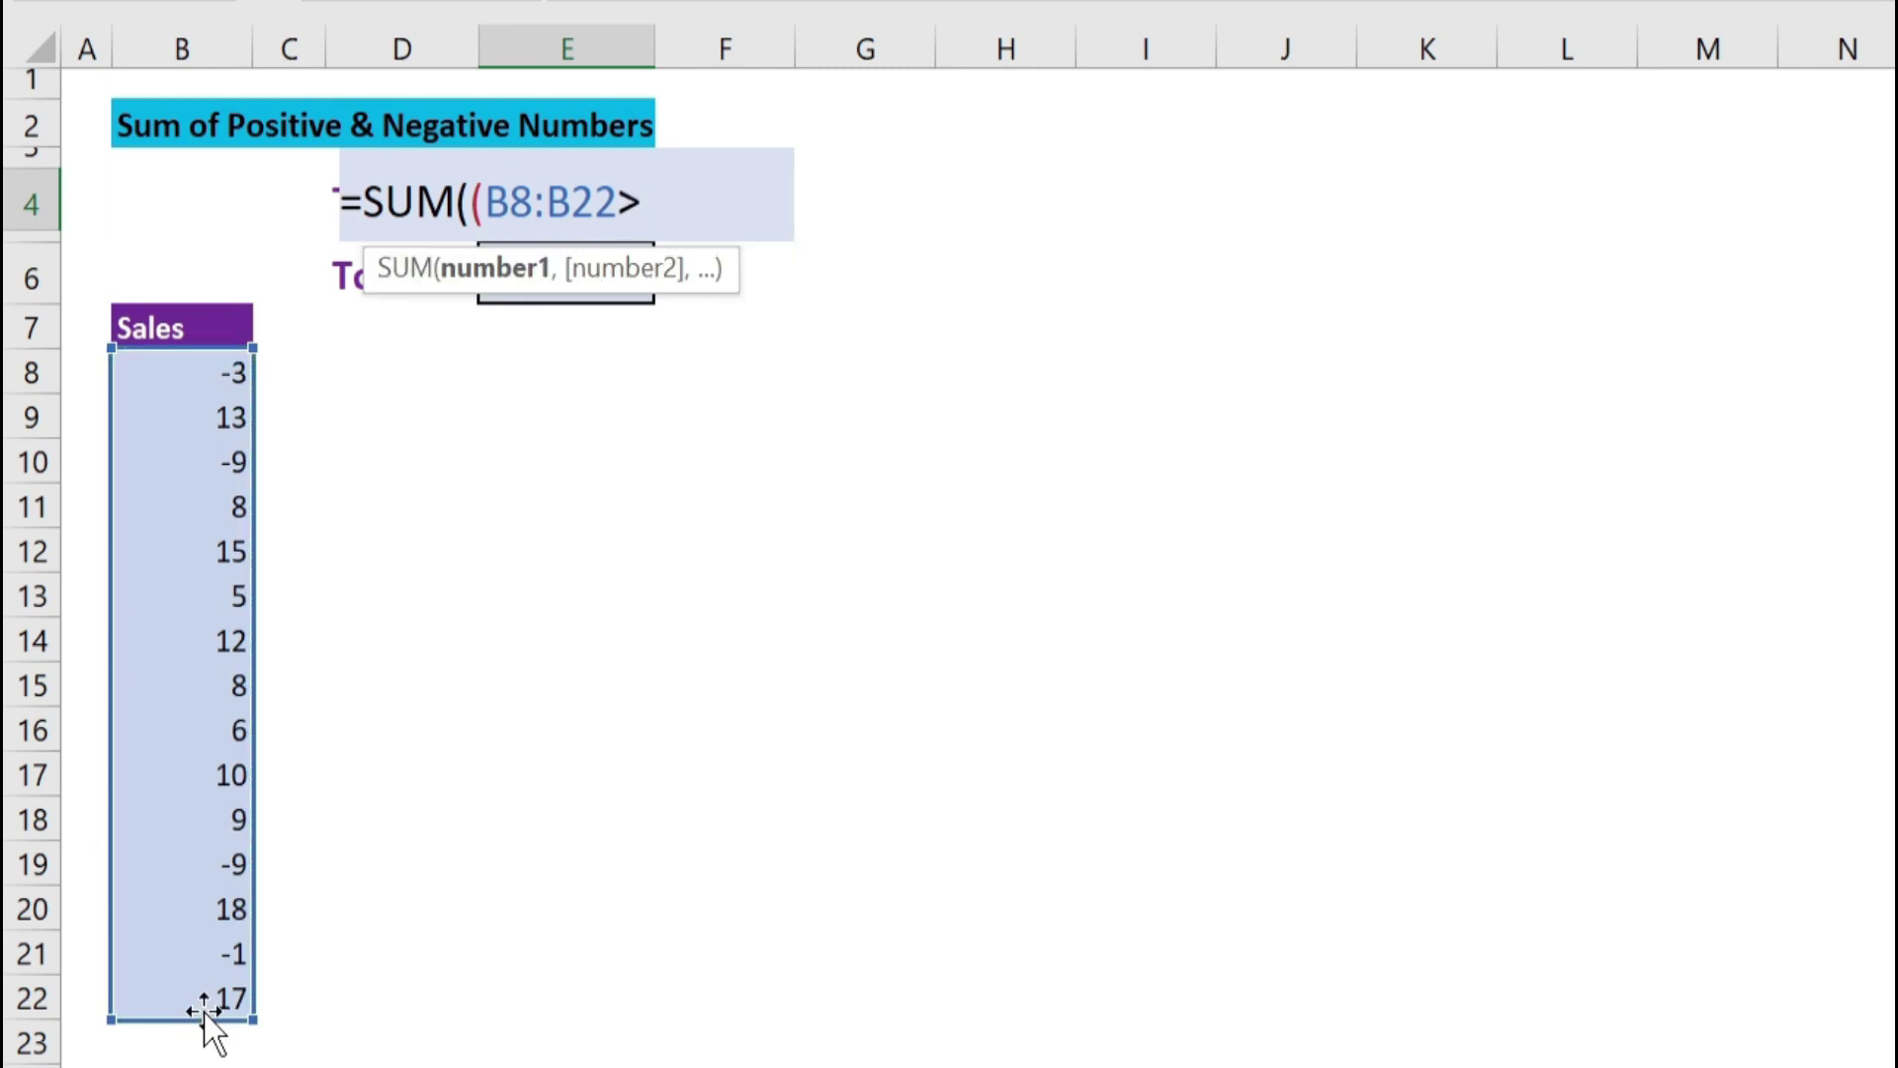
type("0")
type(")")
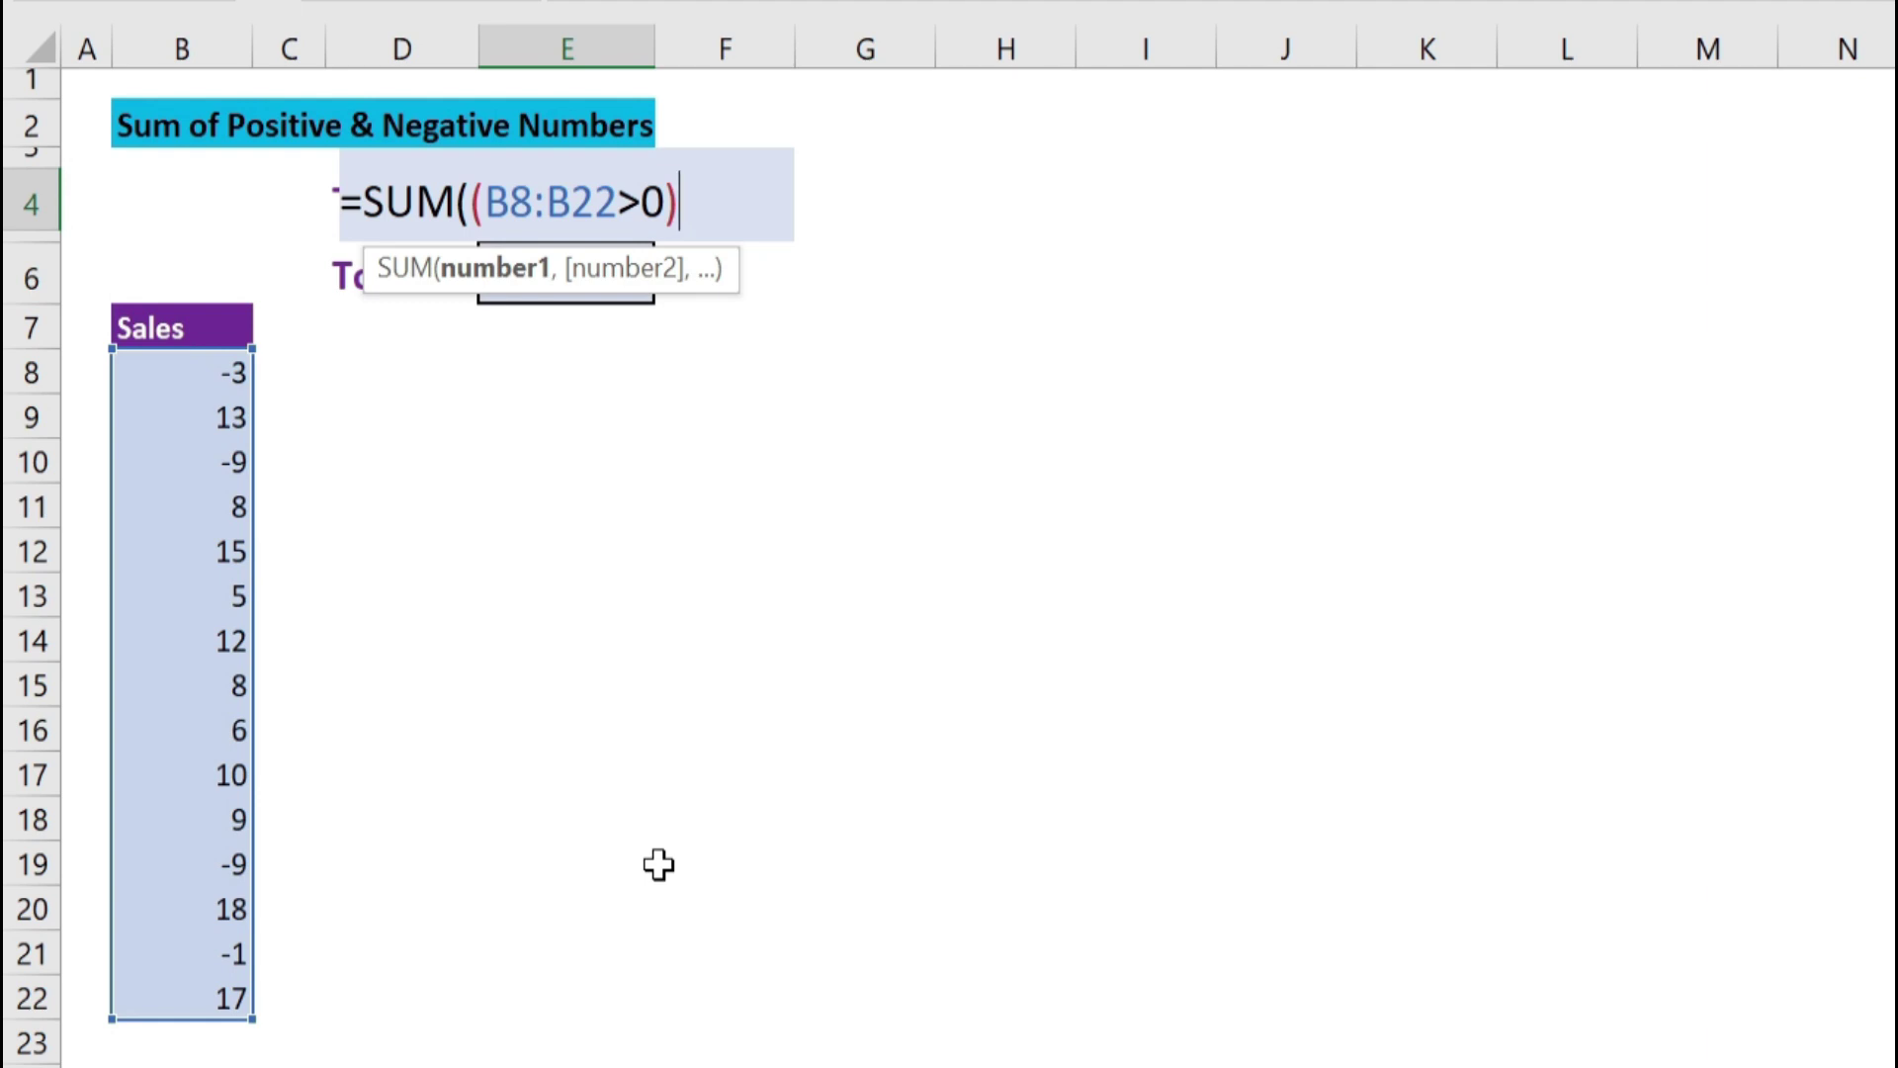
type("*")
type("(")
left_click(211, 376)
left_click_drag(212, 375, 216, 998)
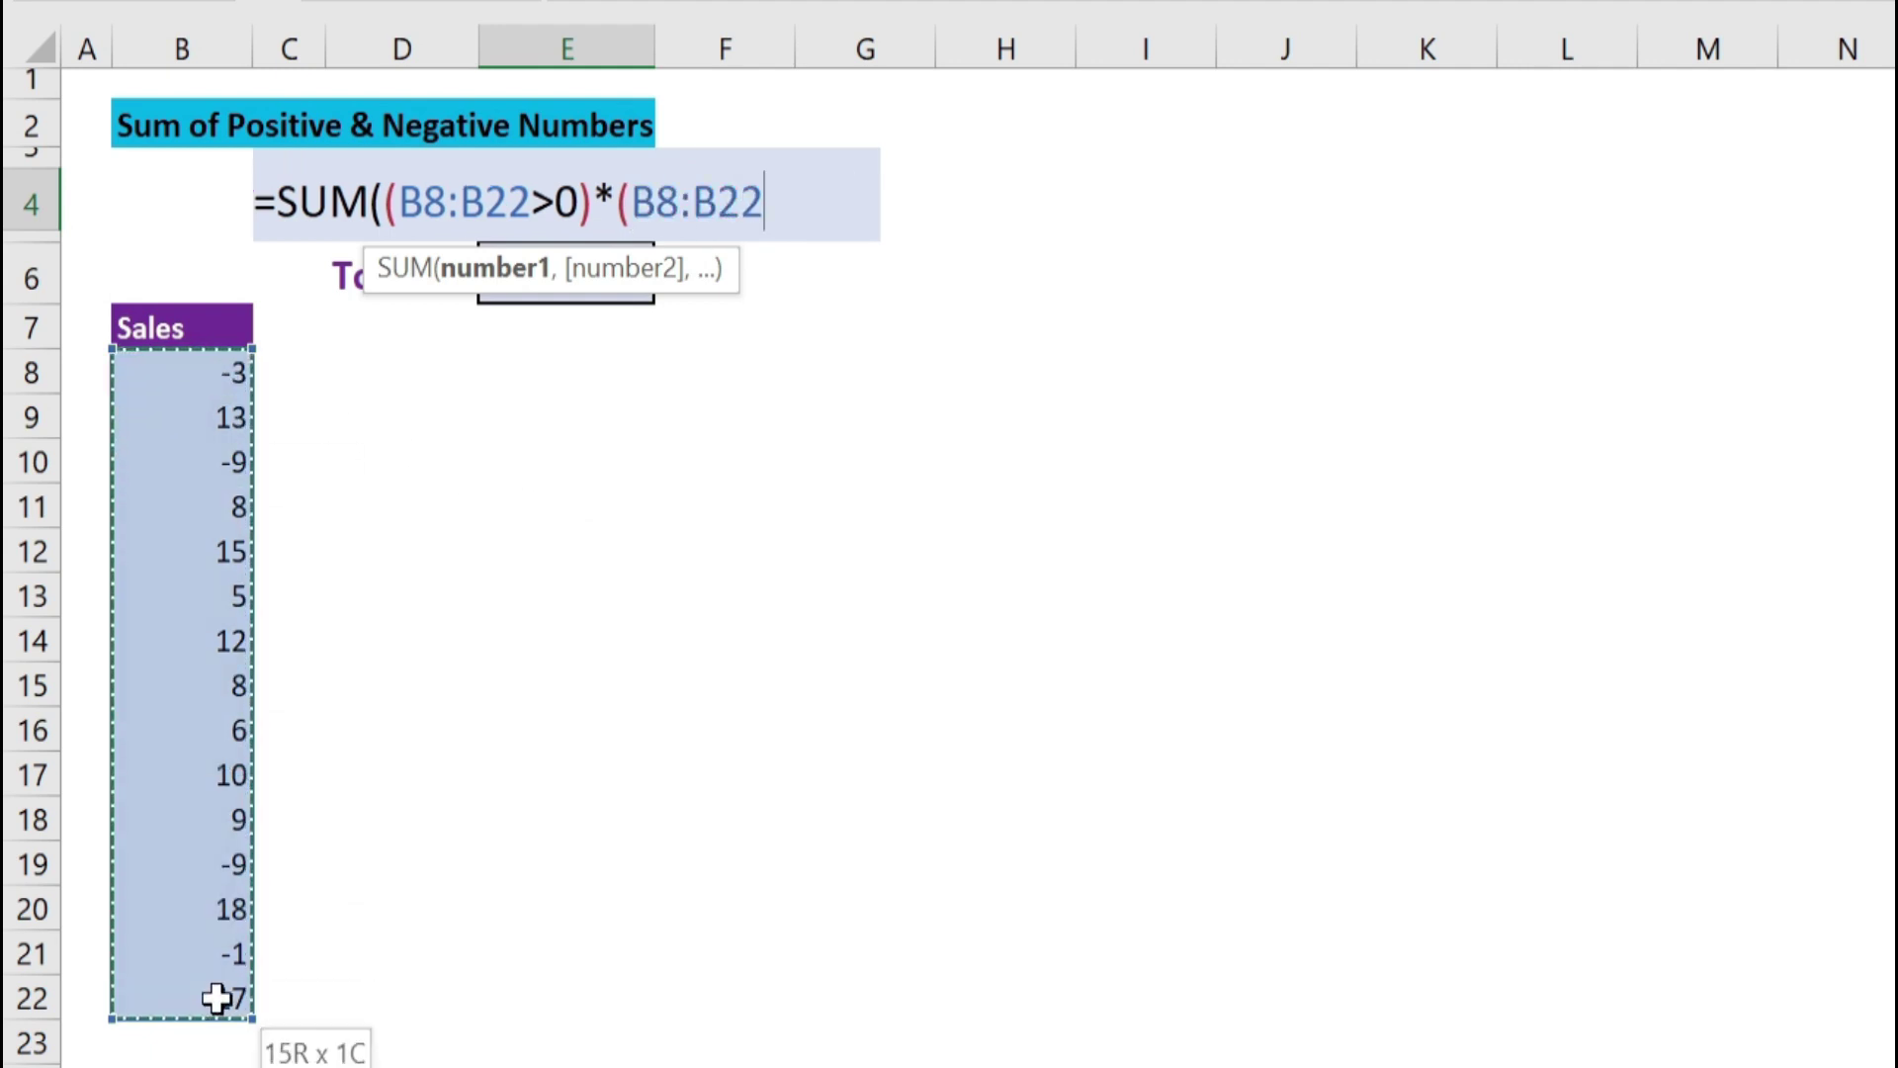
type(")")
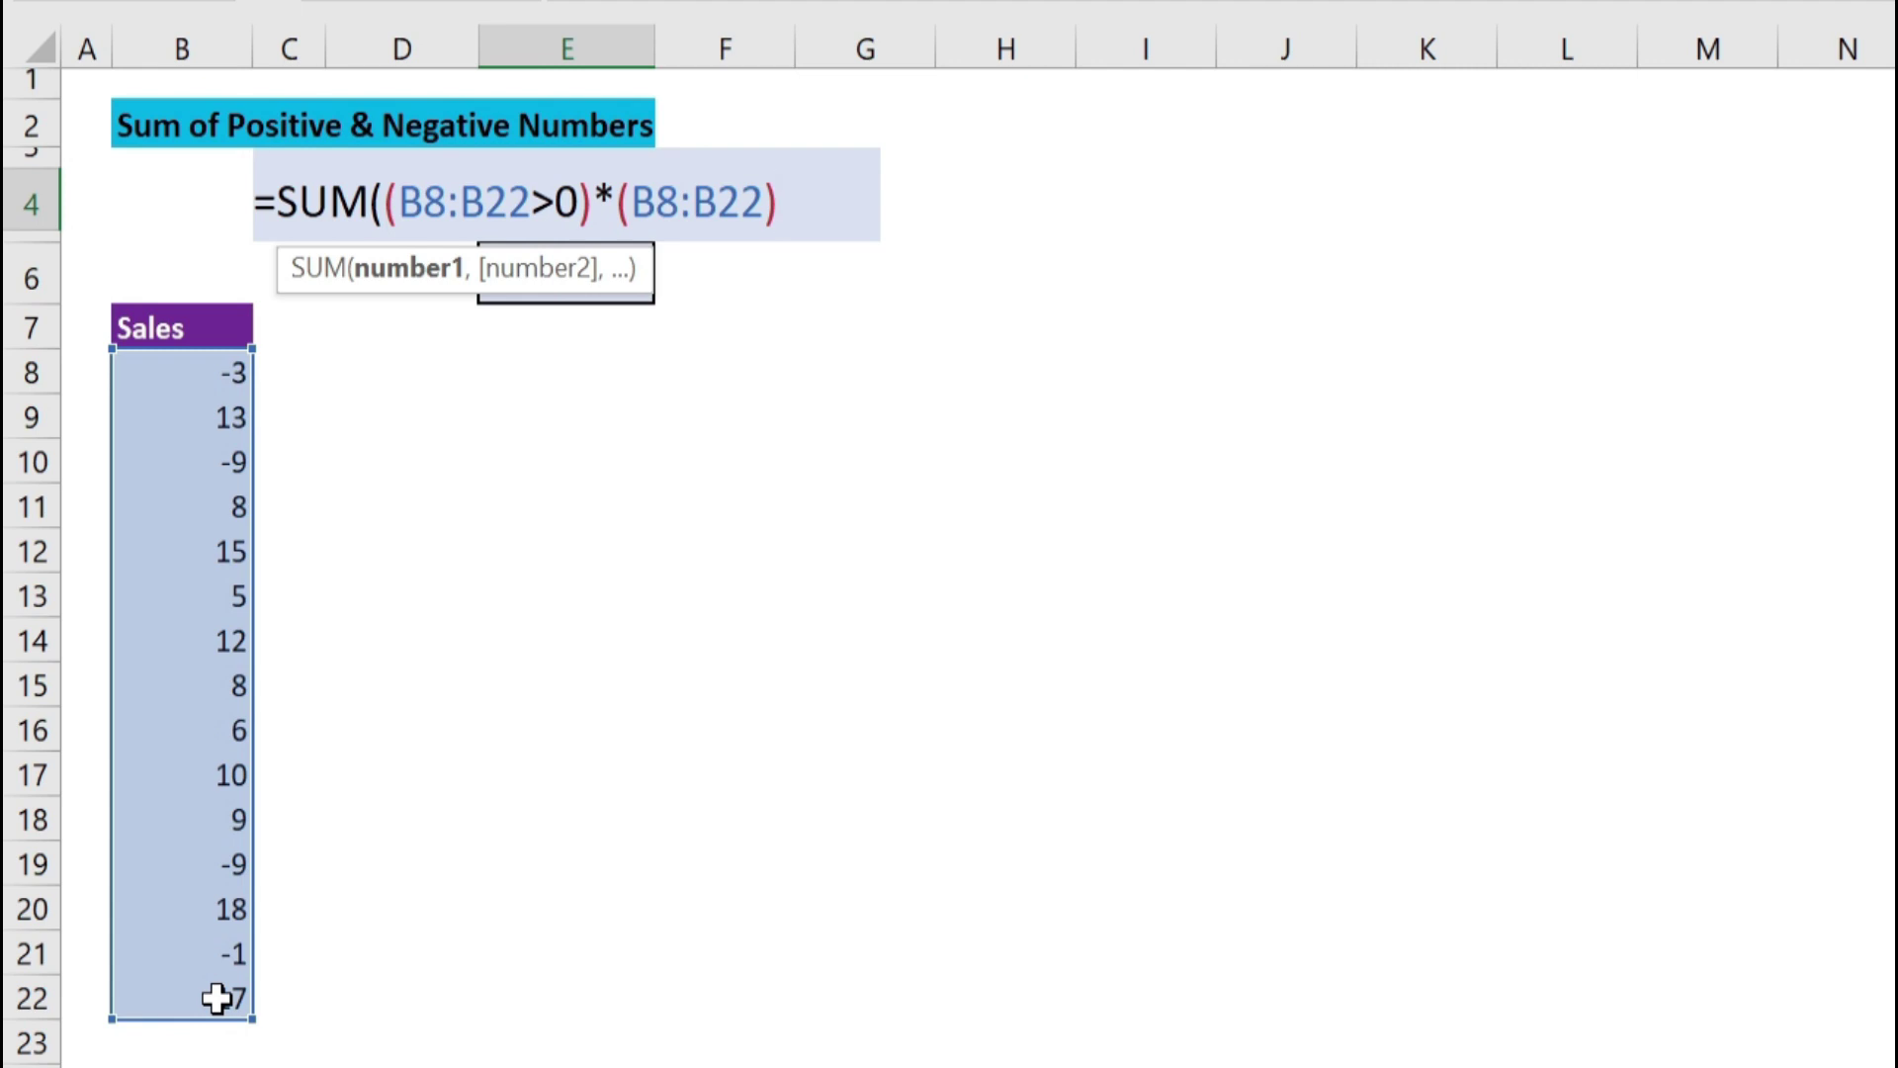
type(")")
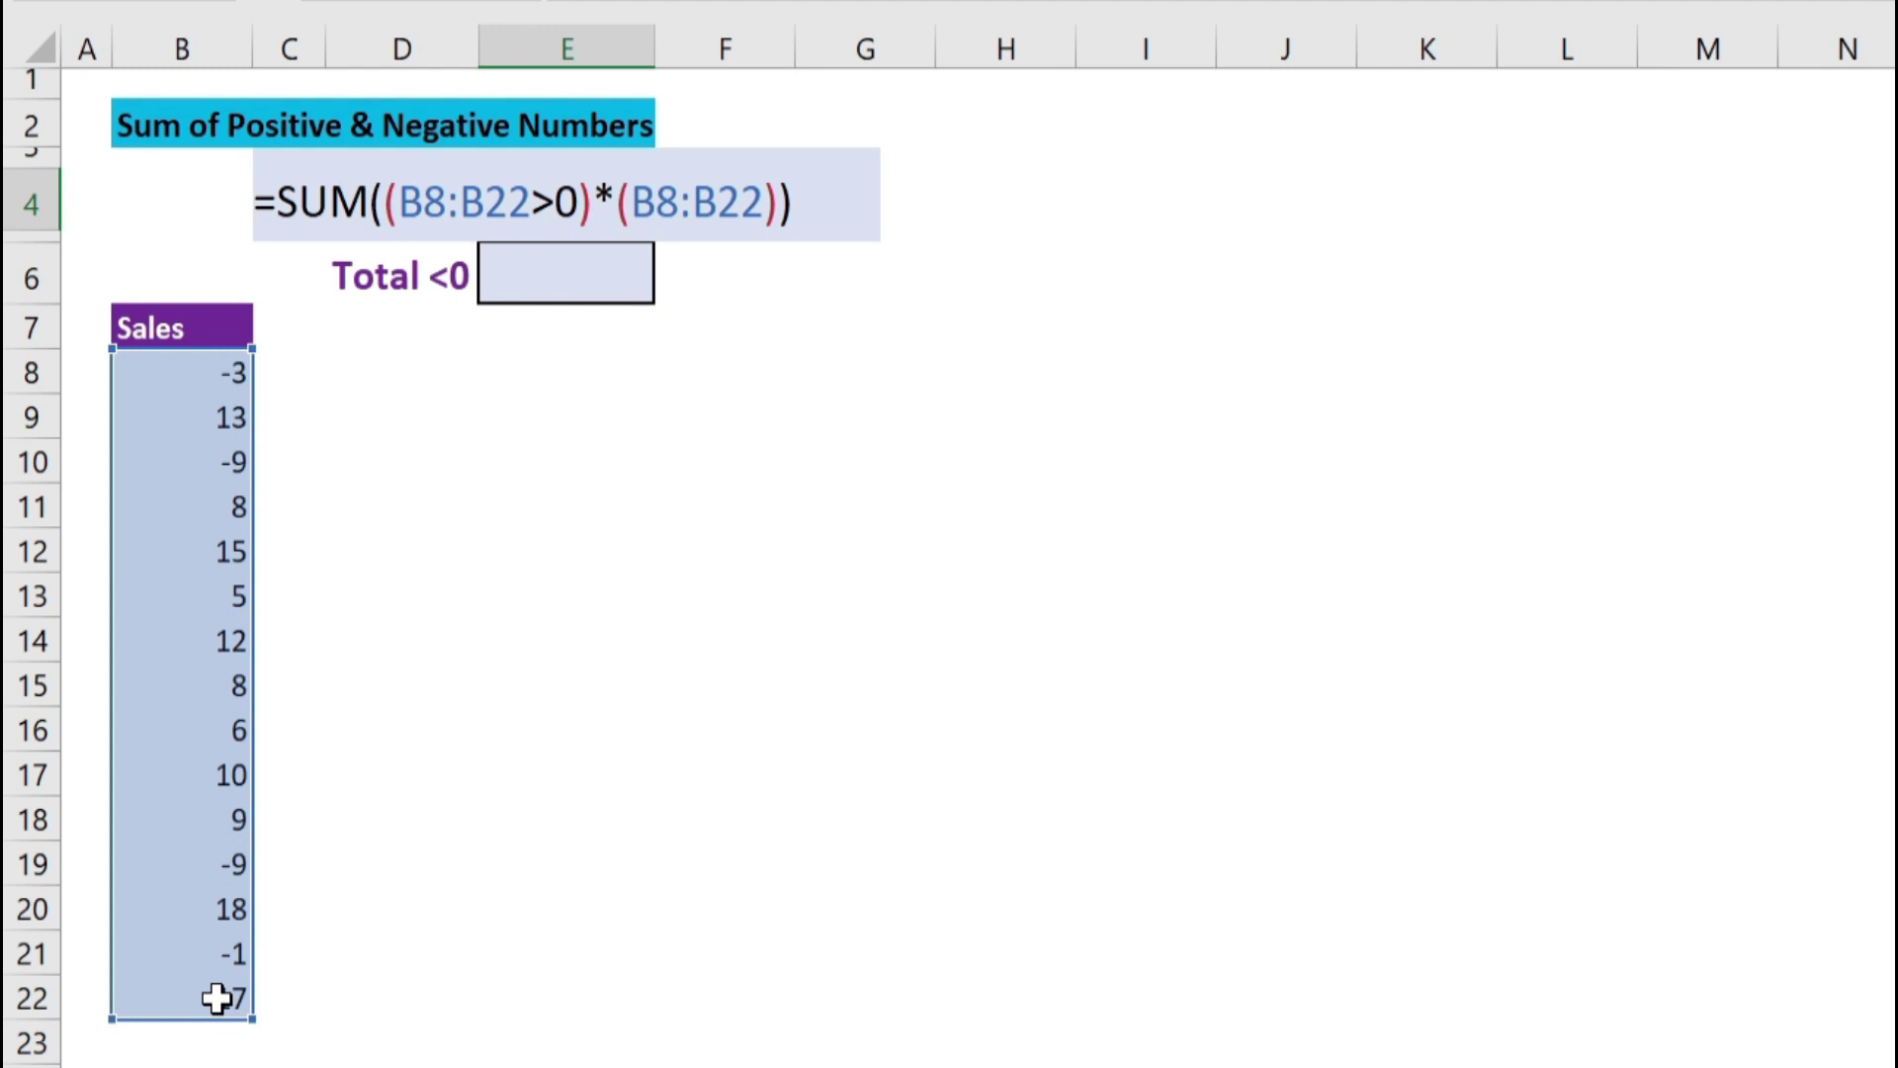
key("ctrl+shift+Return")
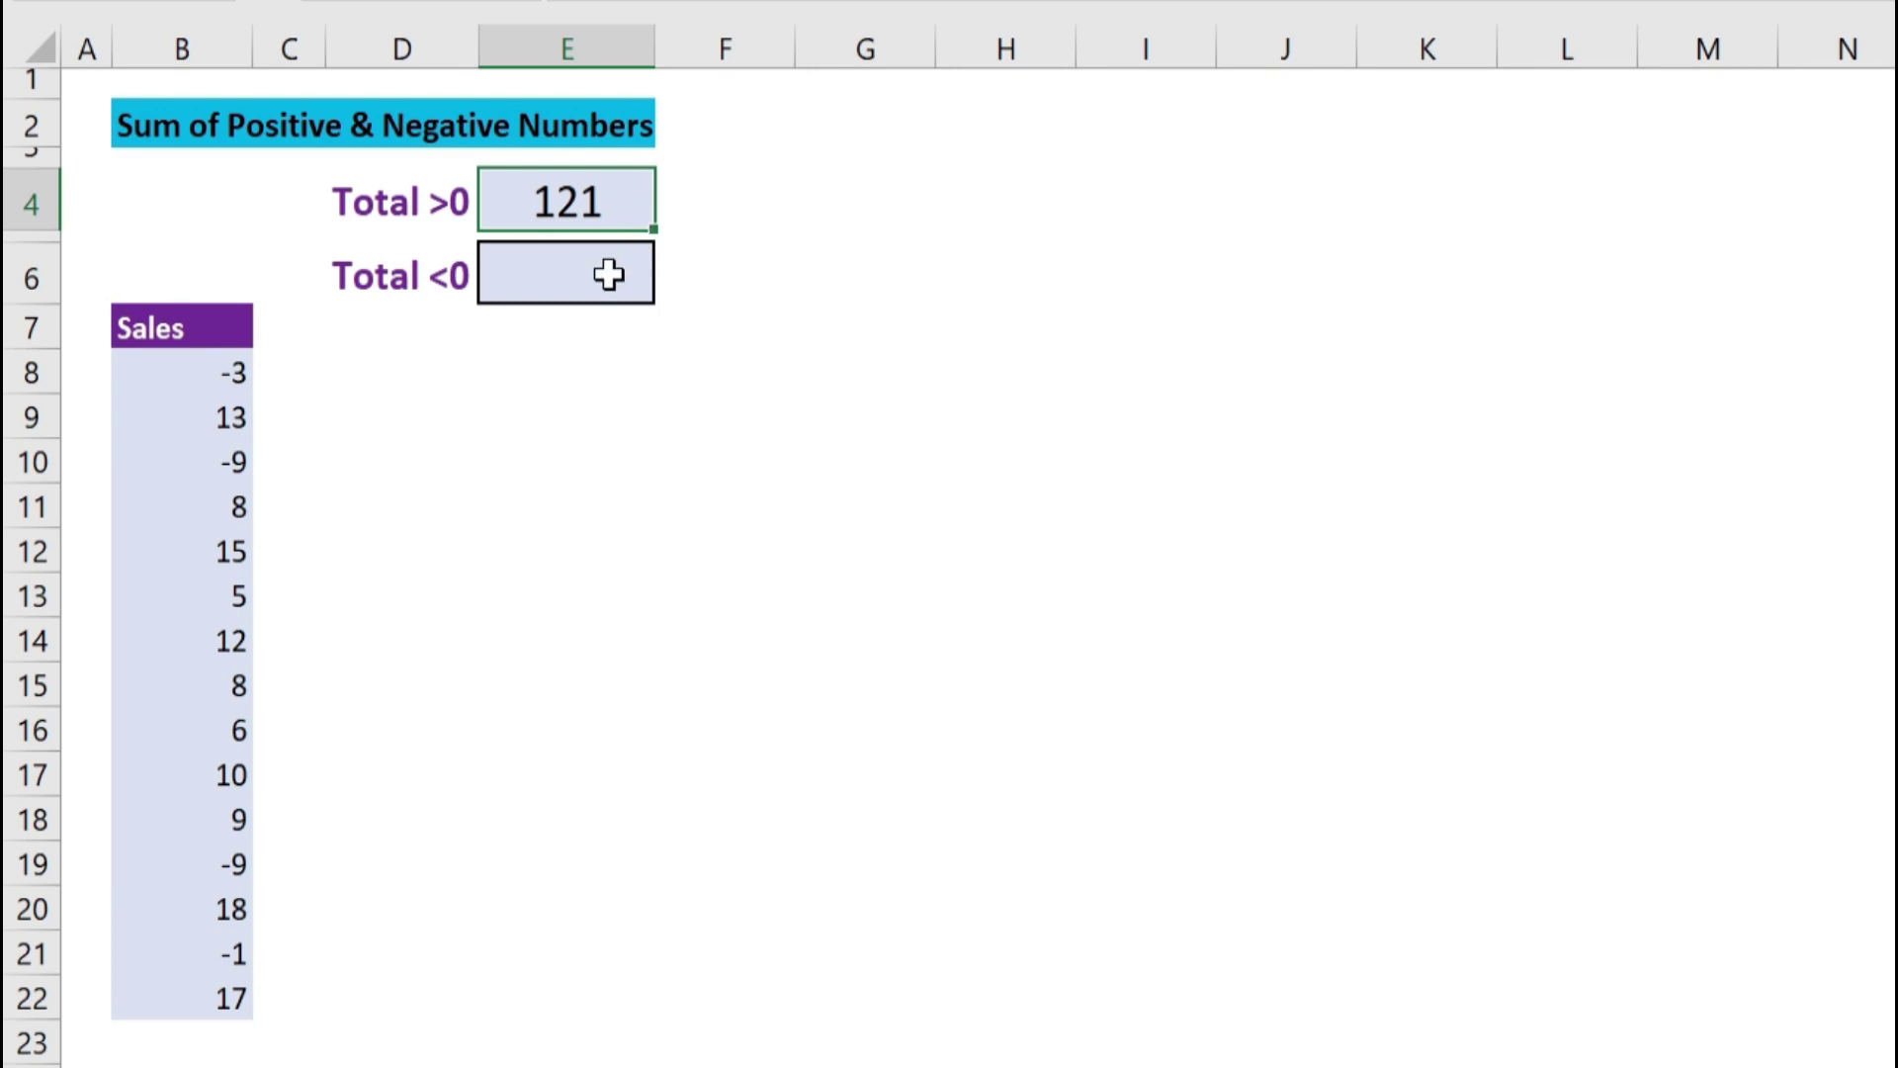
Enter the array formula =SUM((B8:B22<0)*(B8:B22)) in E6 so Total <0 shows -22.
left_click(607, 274)
type("=")
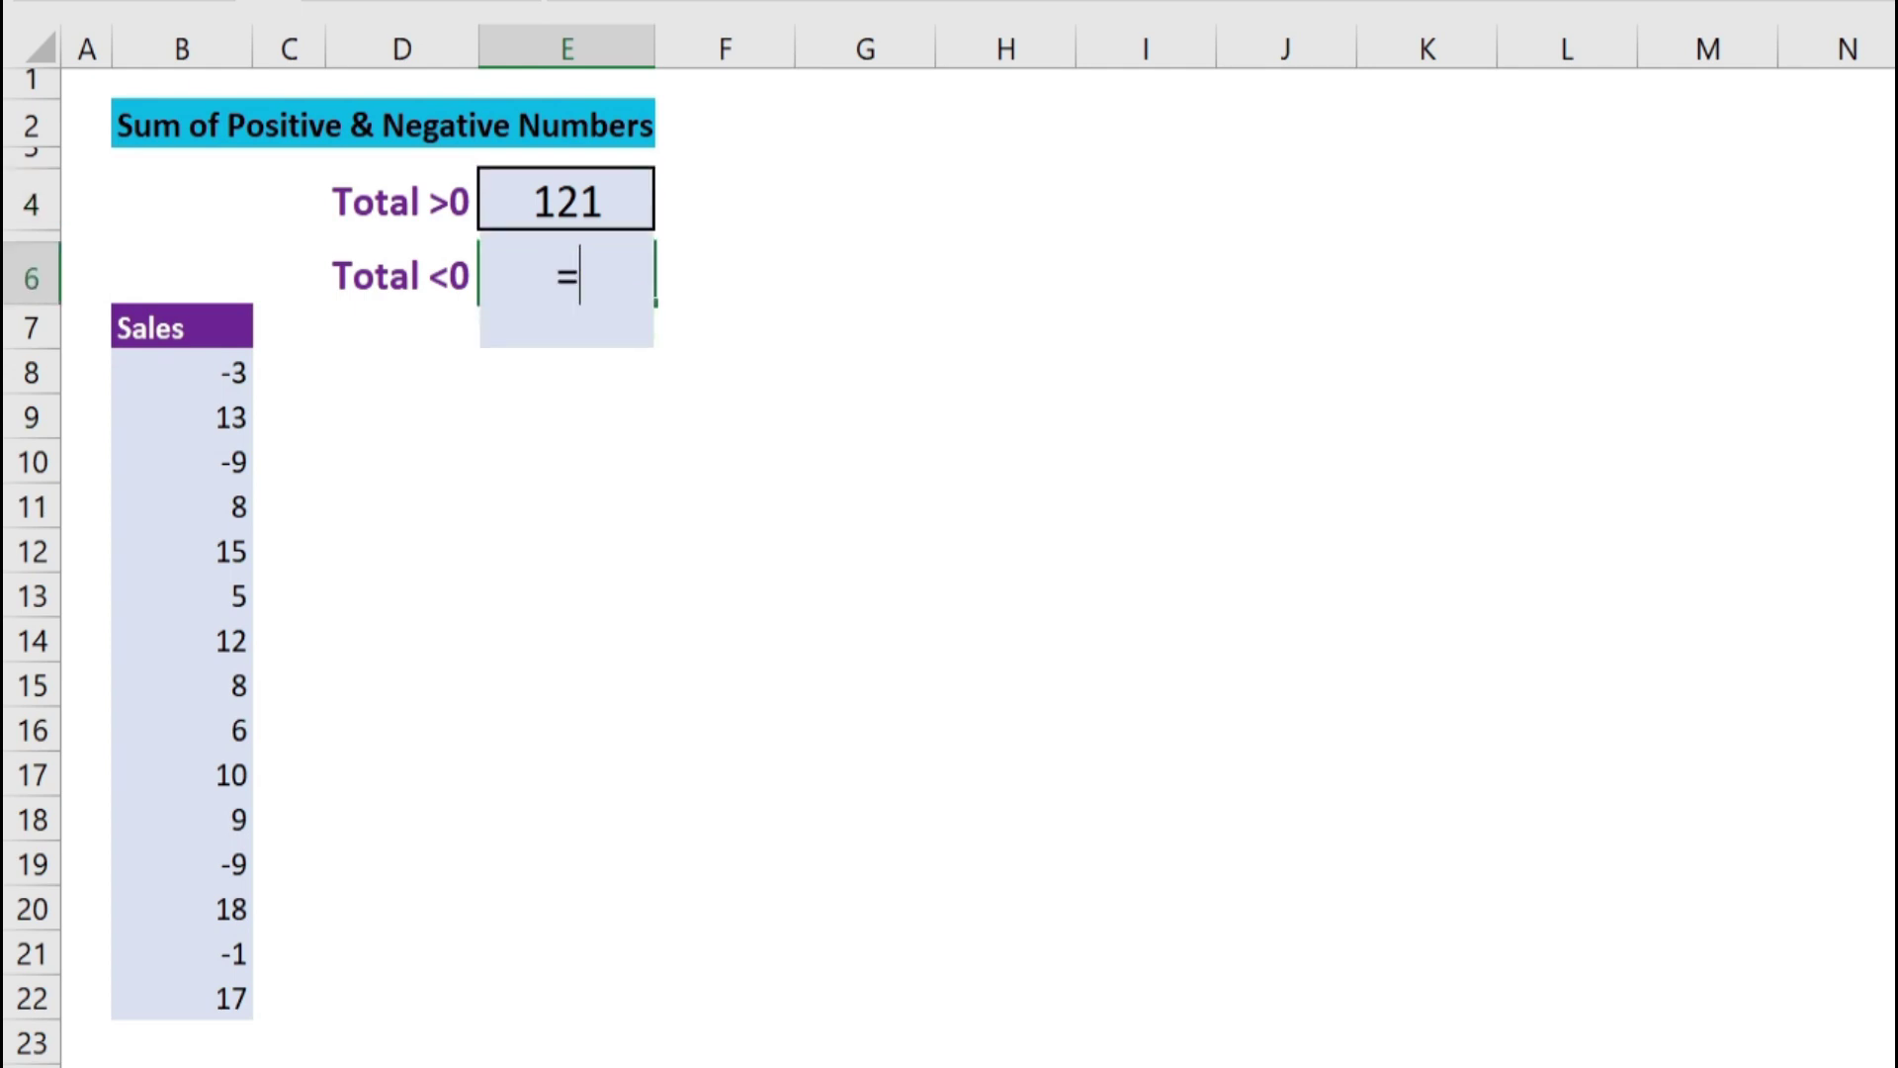
type("sum")
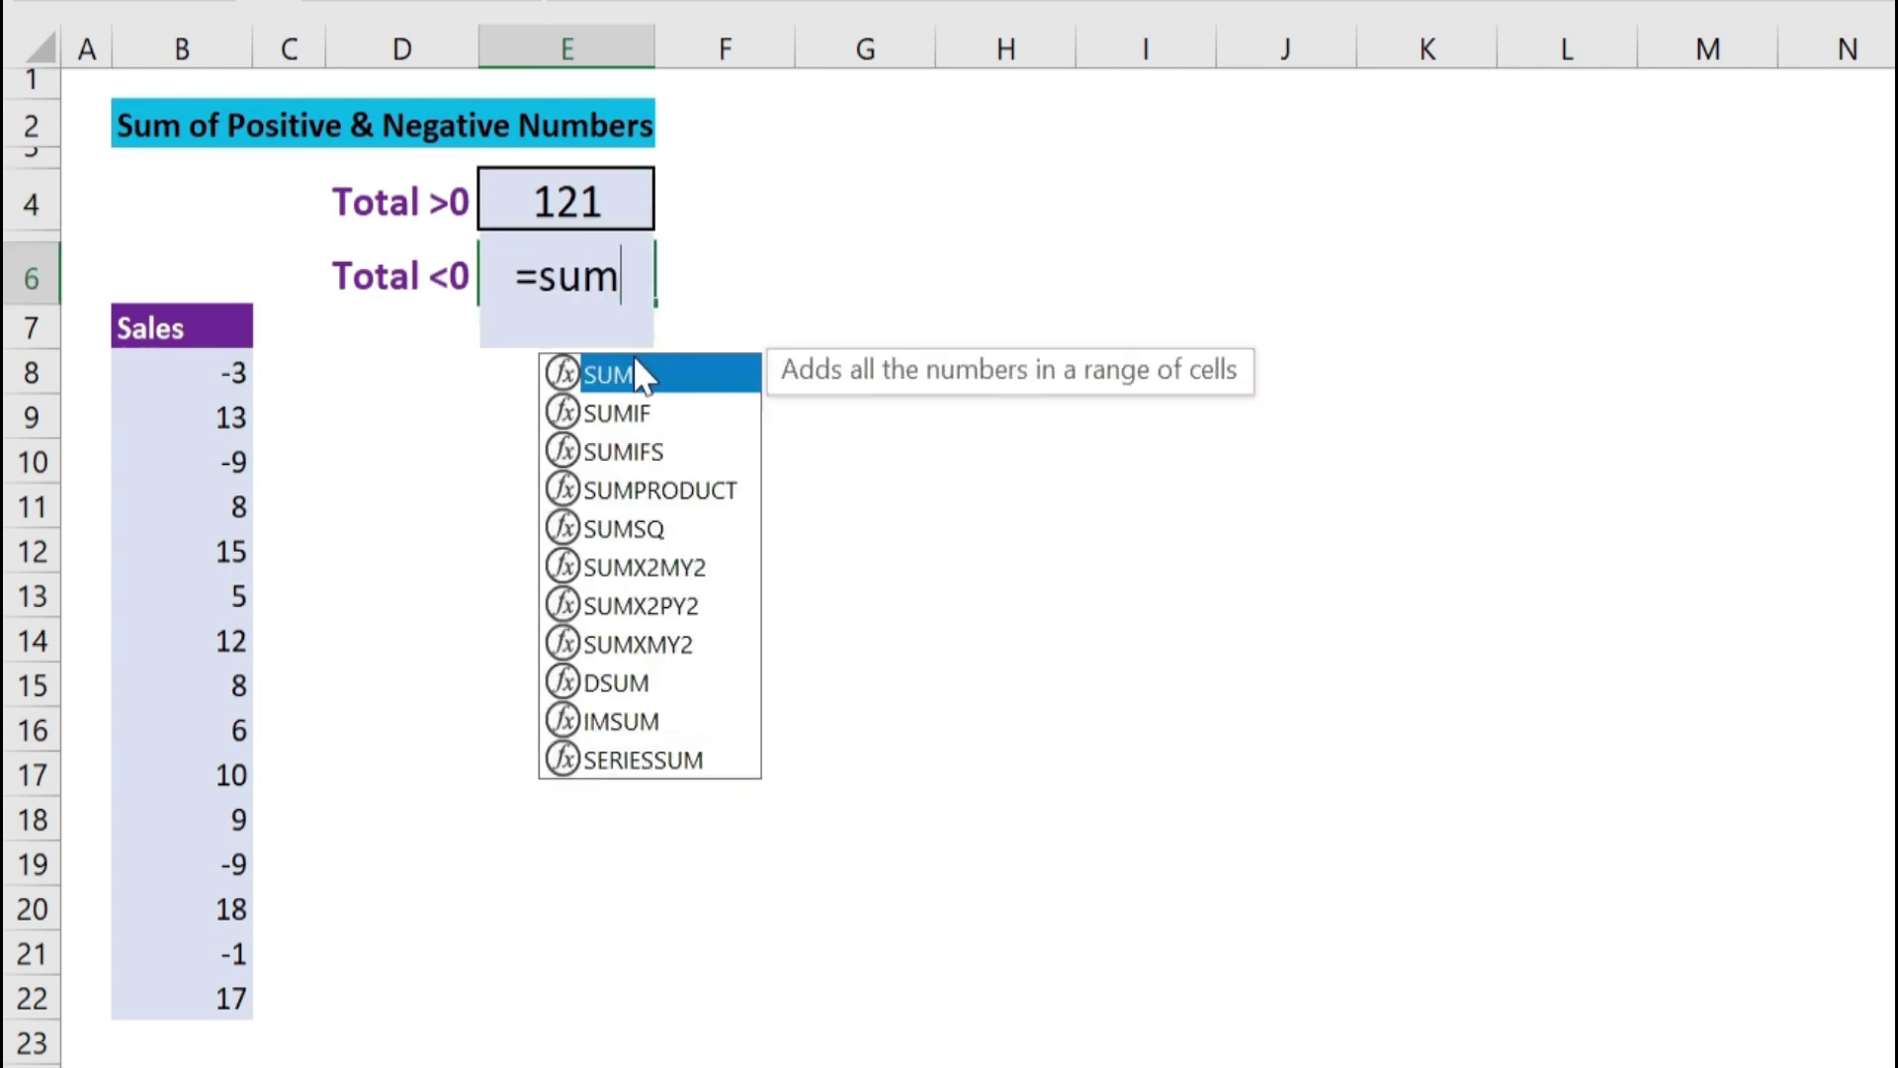
double_click(648, 376)
type("((")
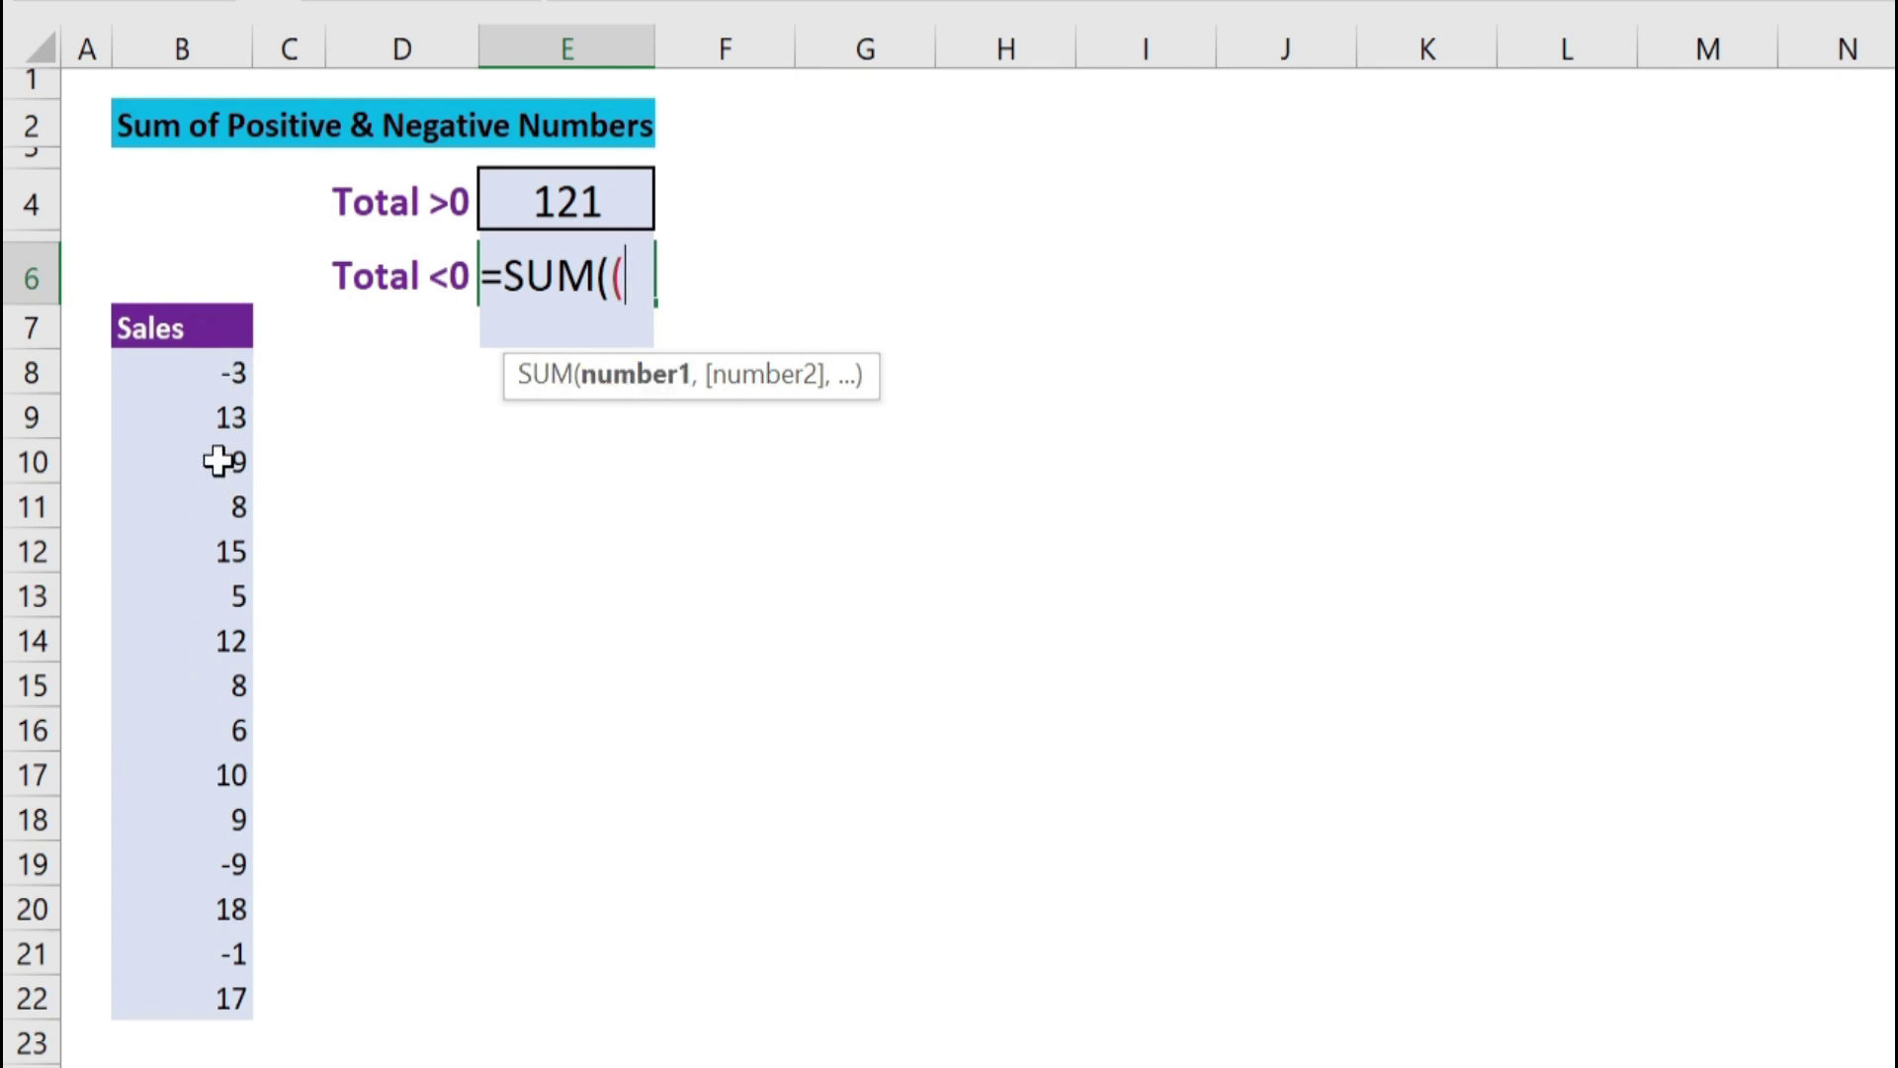
left_click_drag(207, 384, 221, 977)
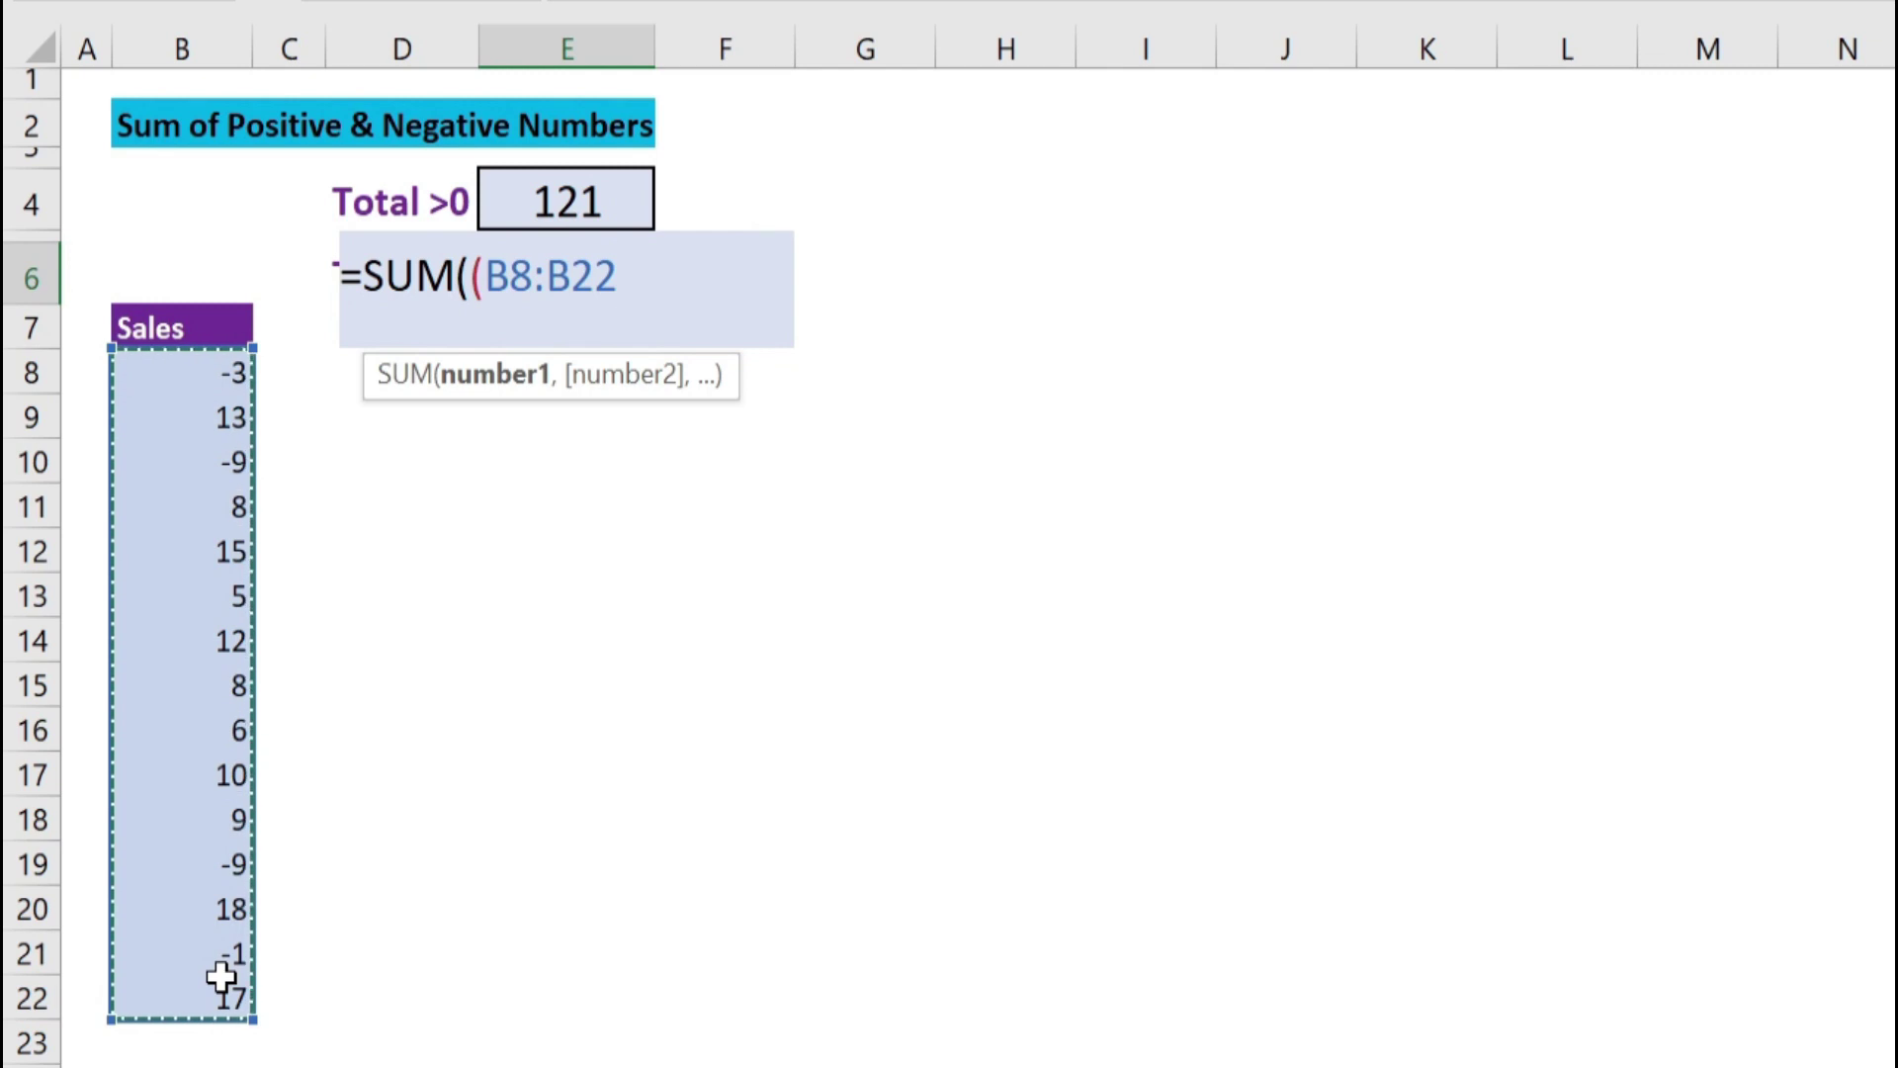
type("<0)")
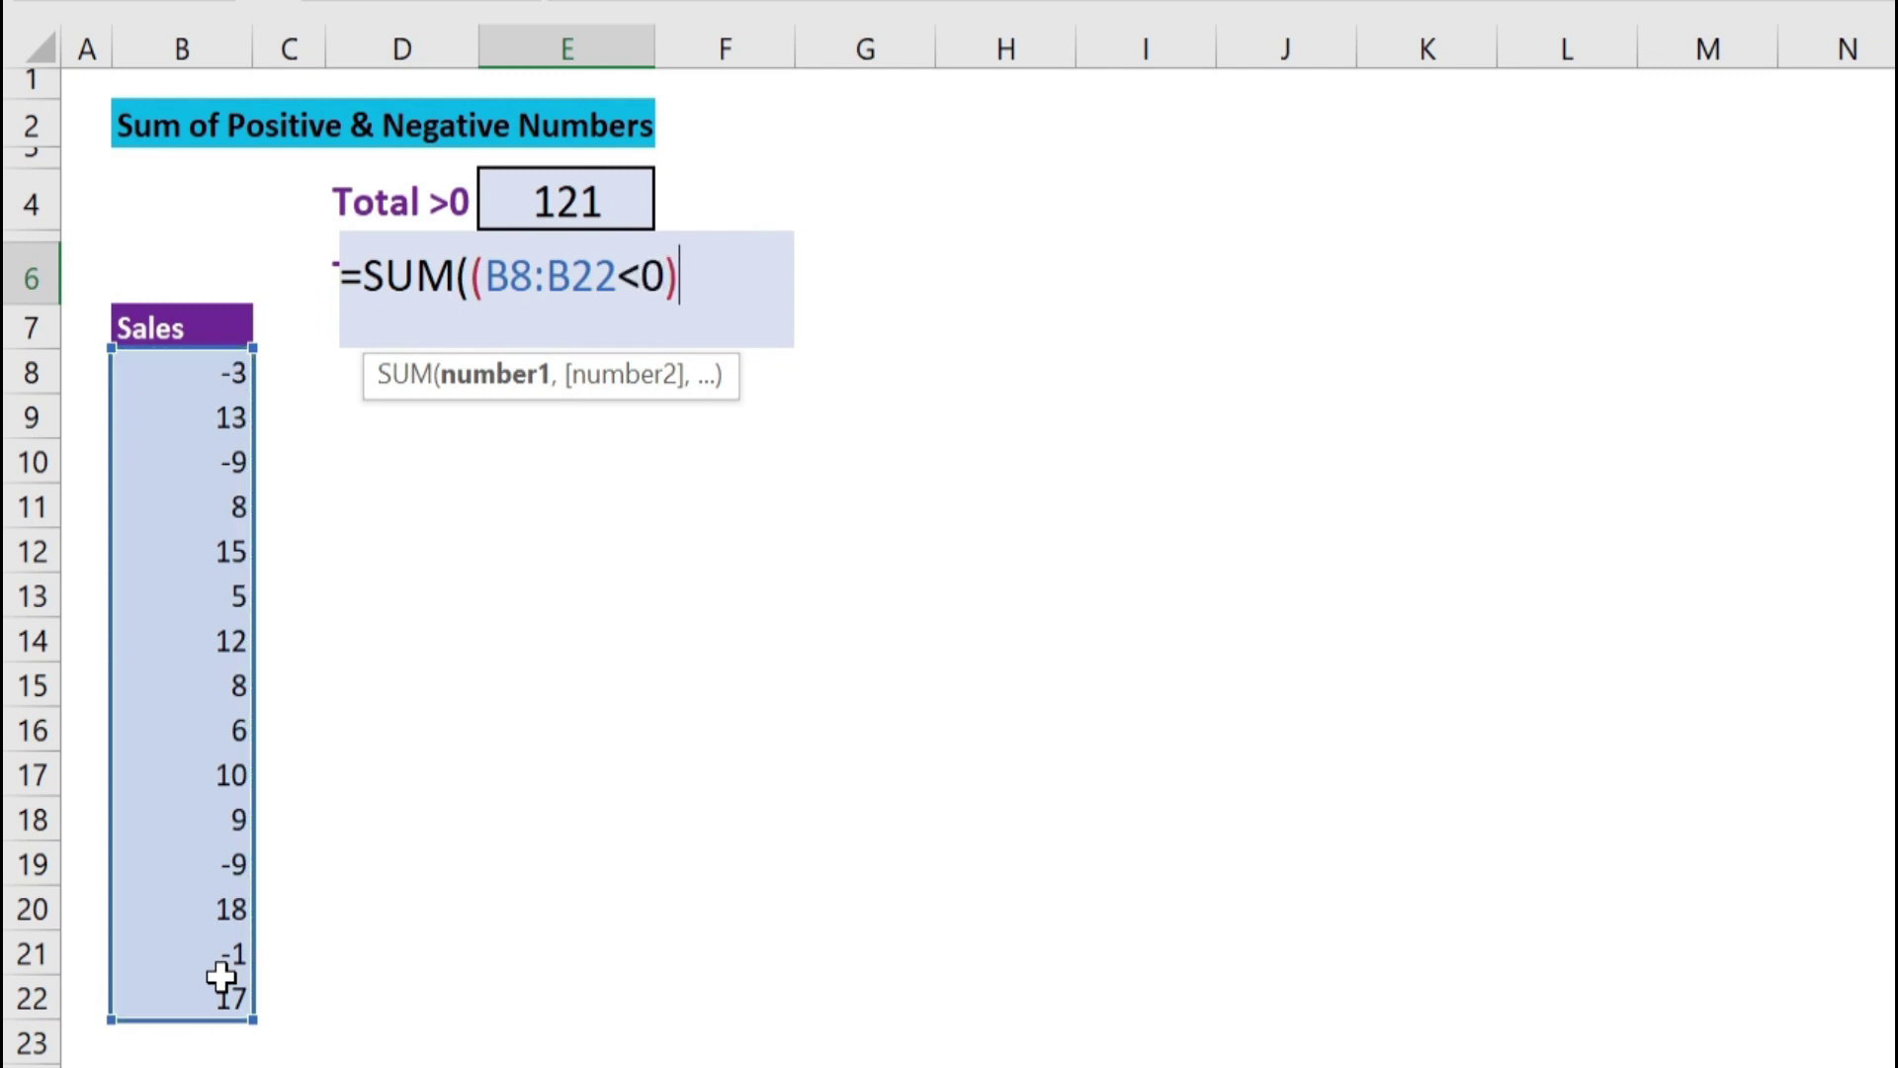
type("*")
type("(")
left_click_drag(223, 374, 203, 1008)
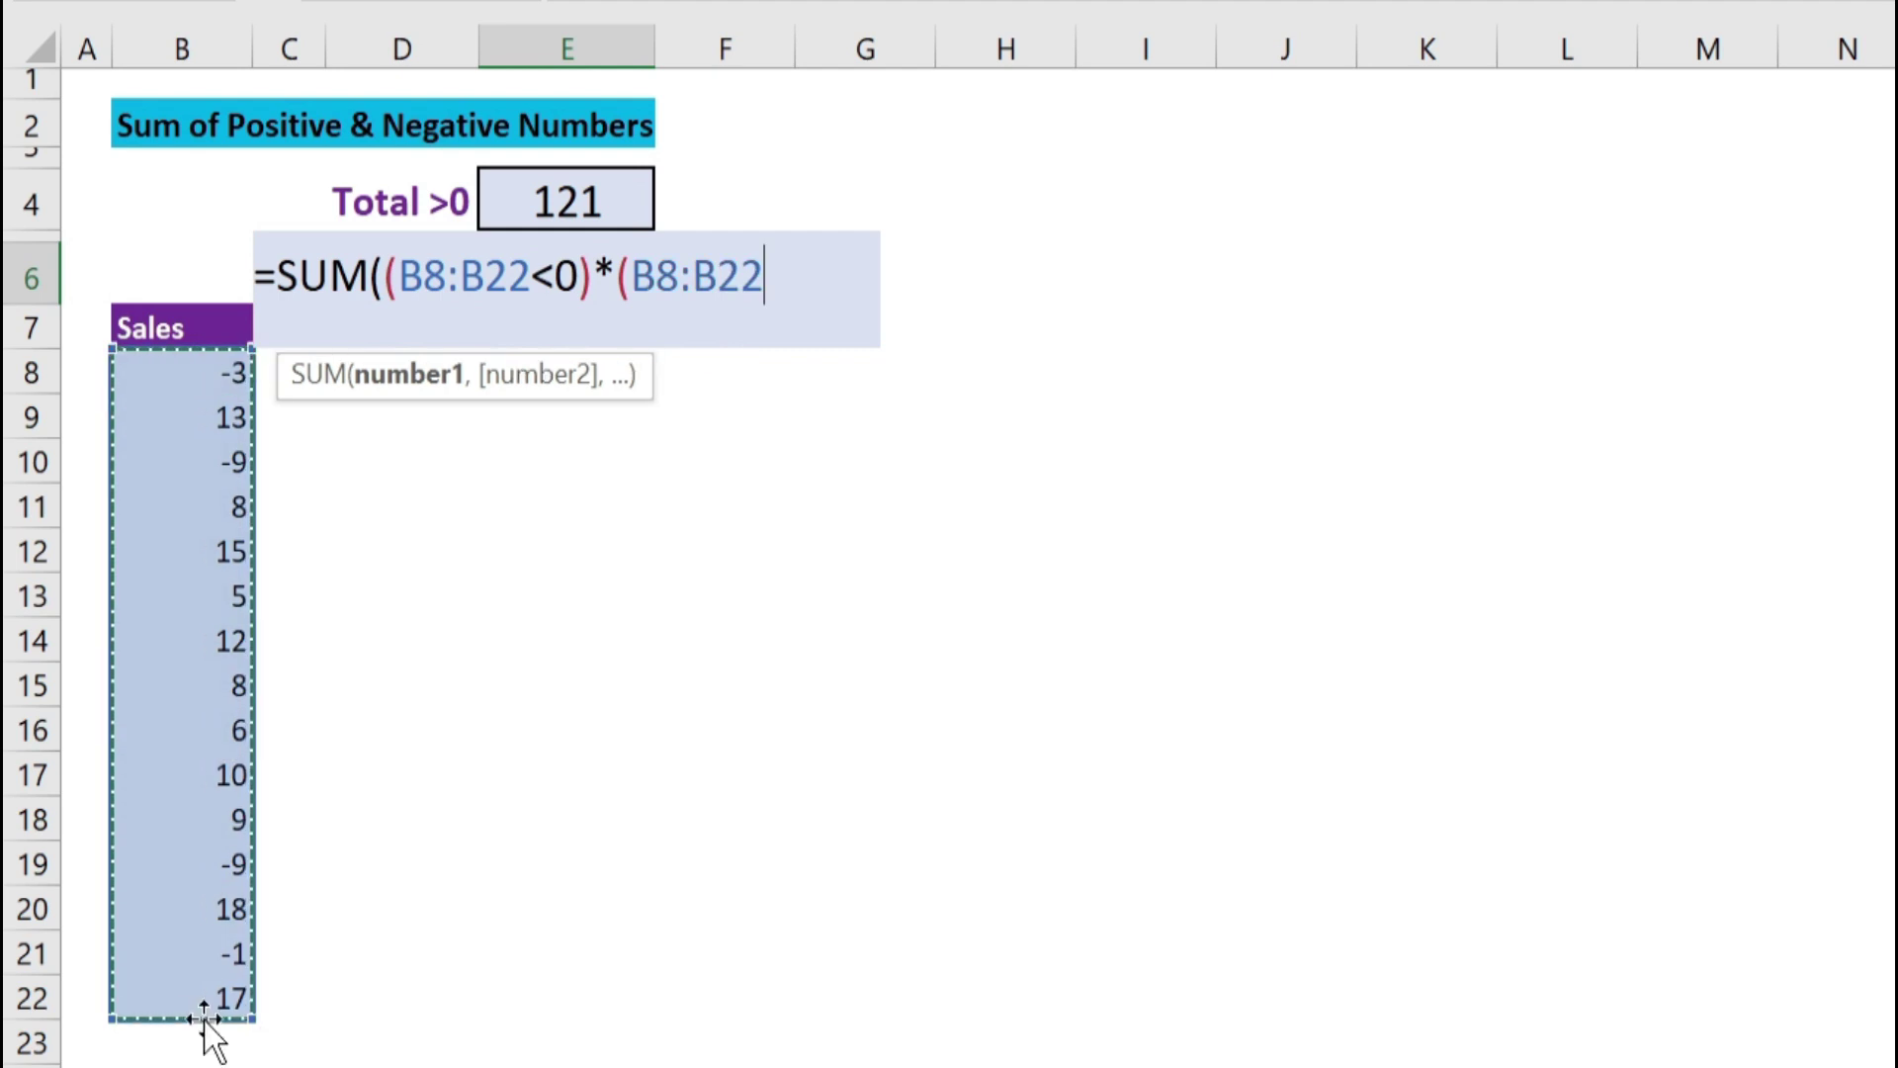
type(")")
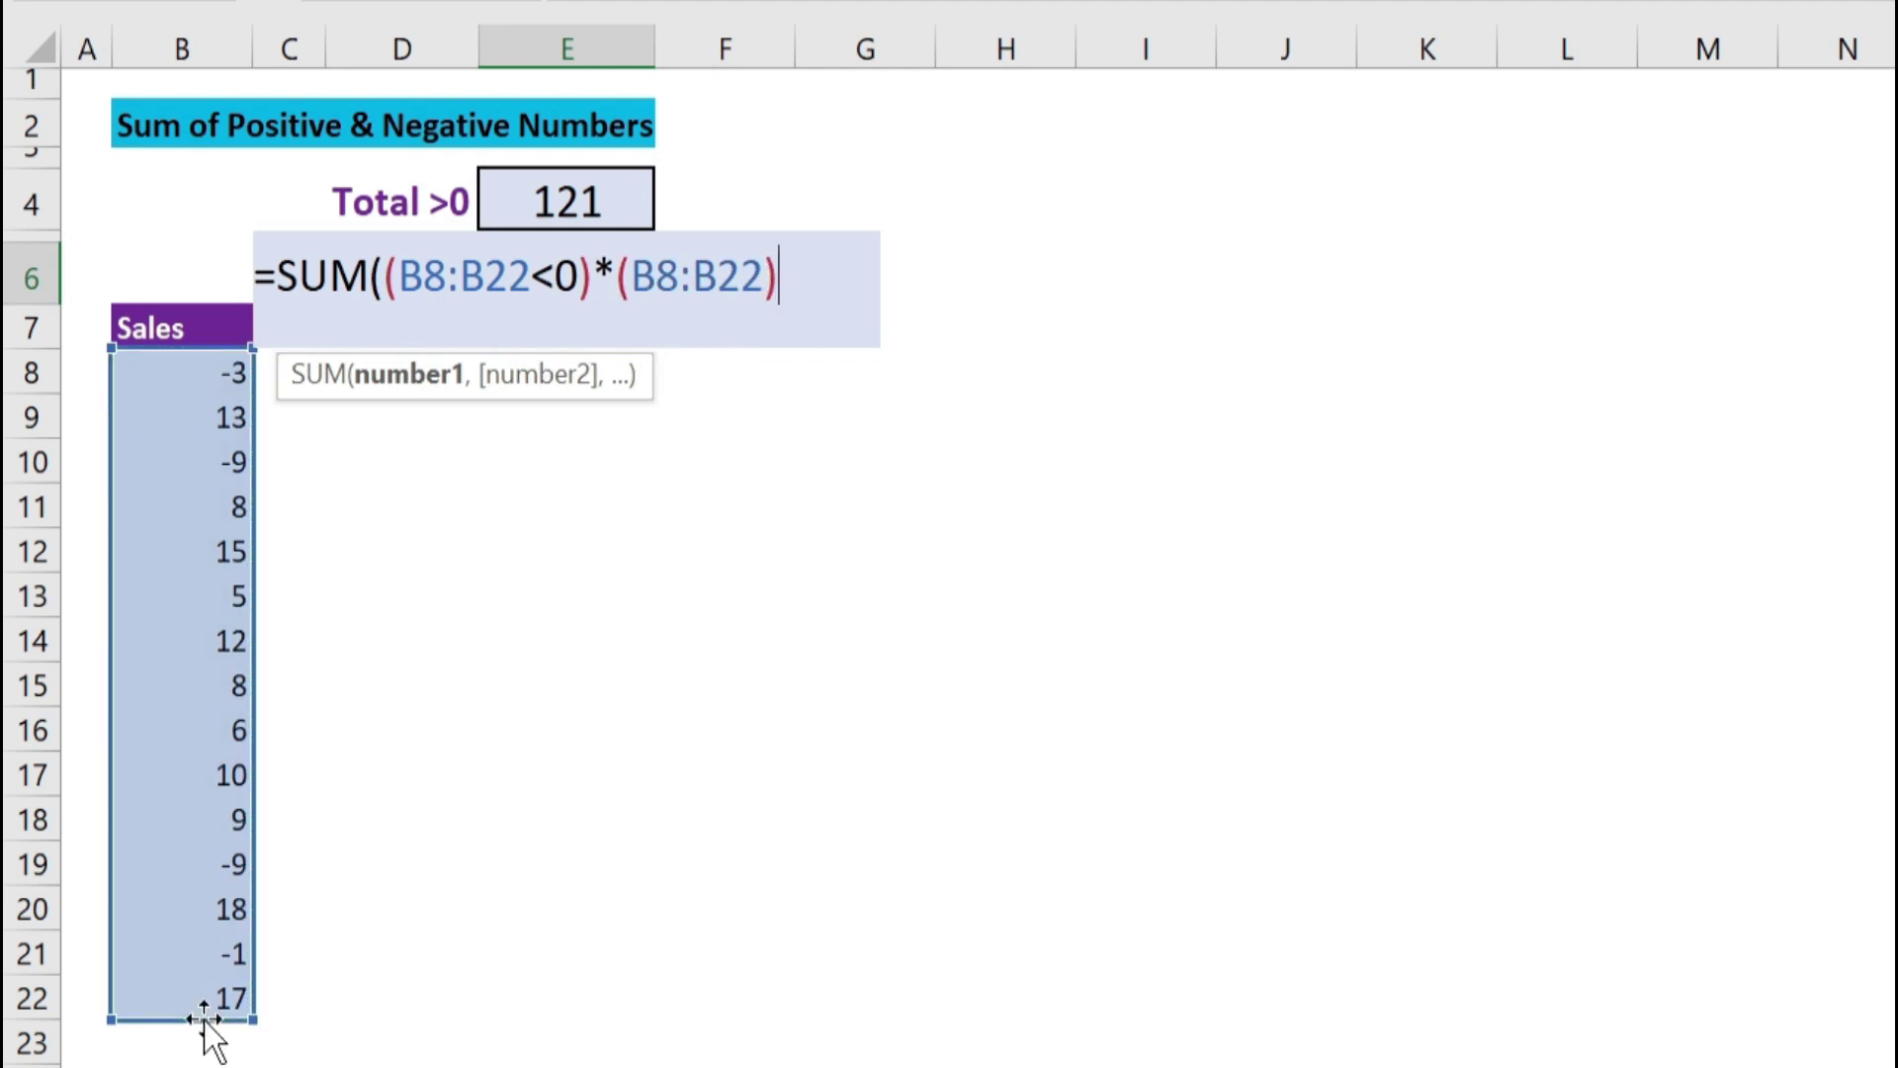
type(")")
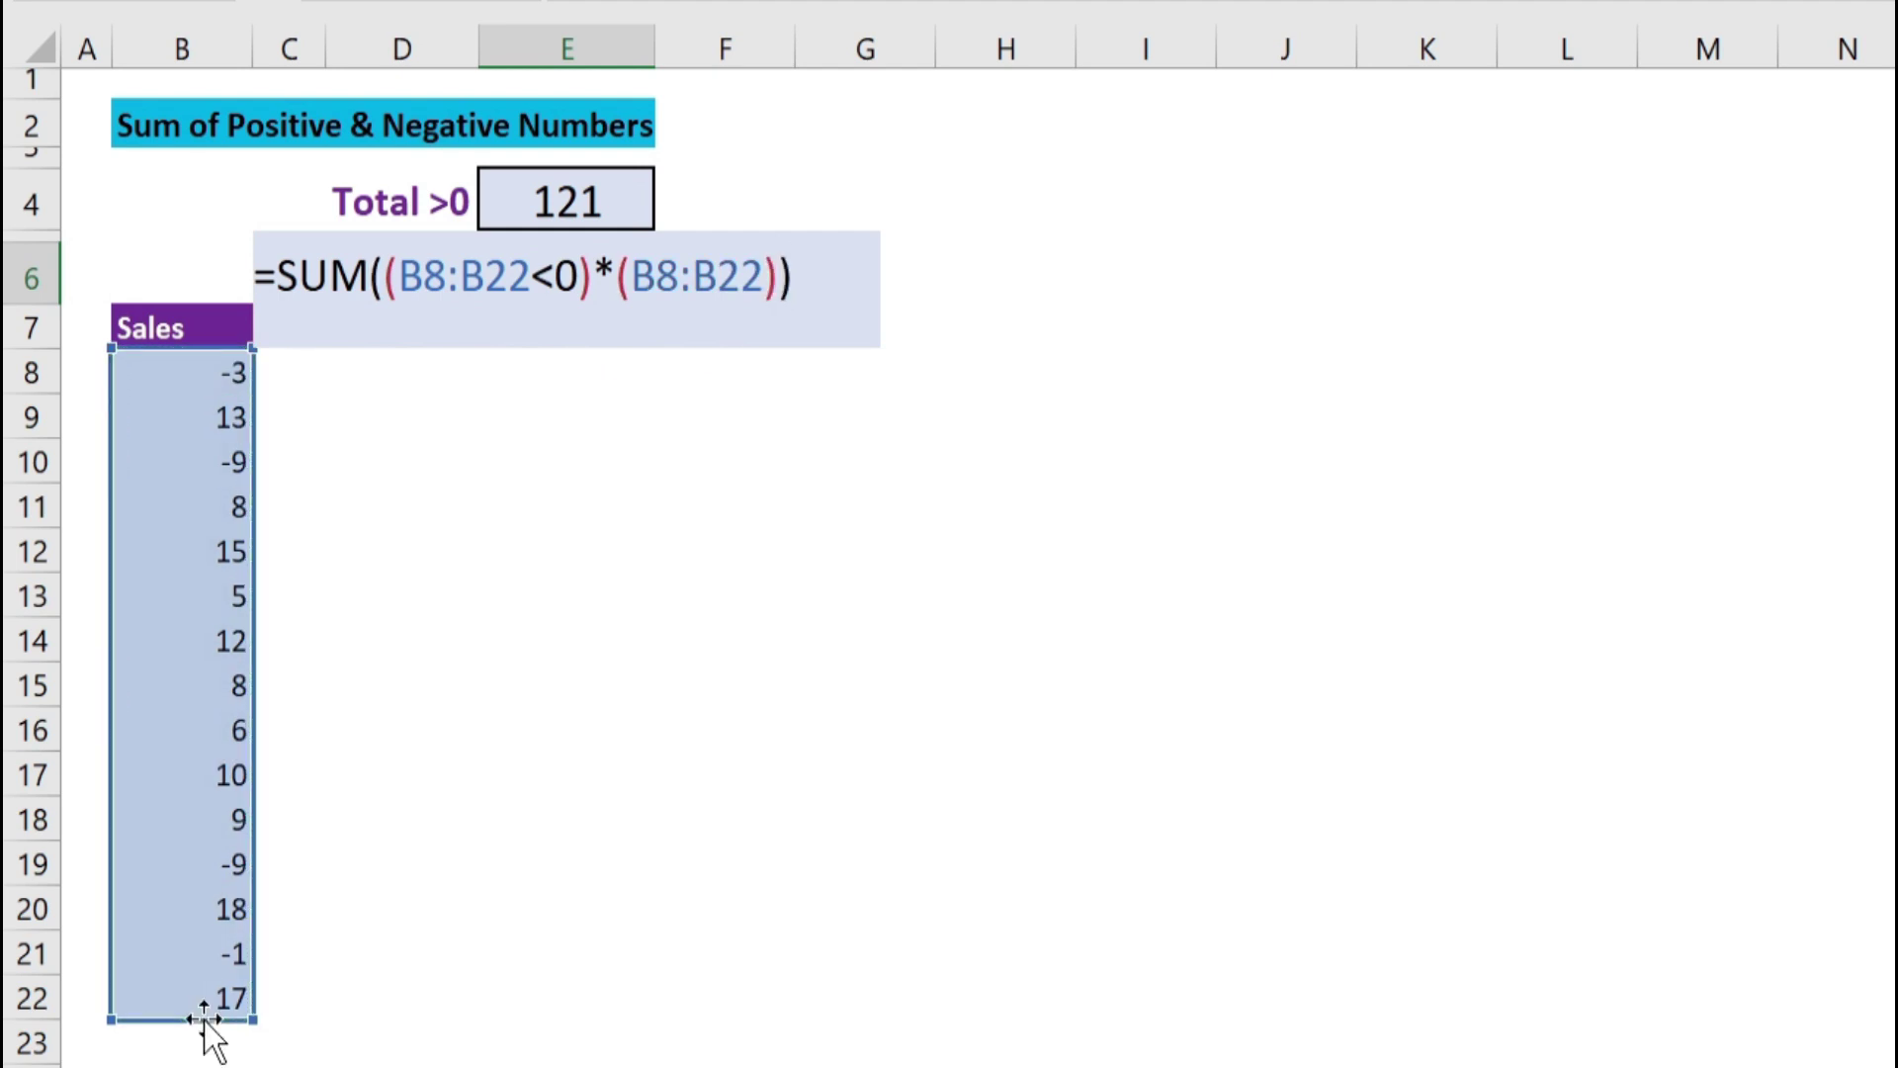
key("ctrl+shift+Return")
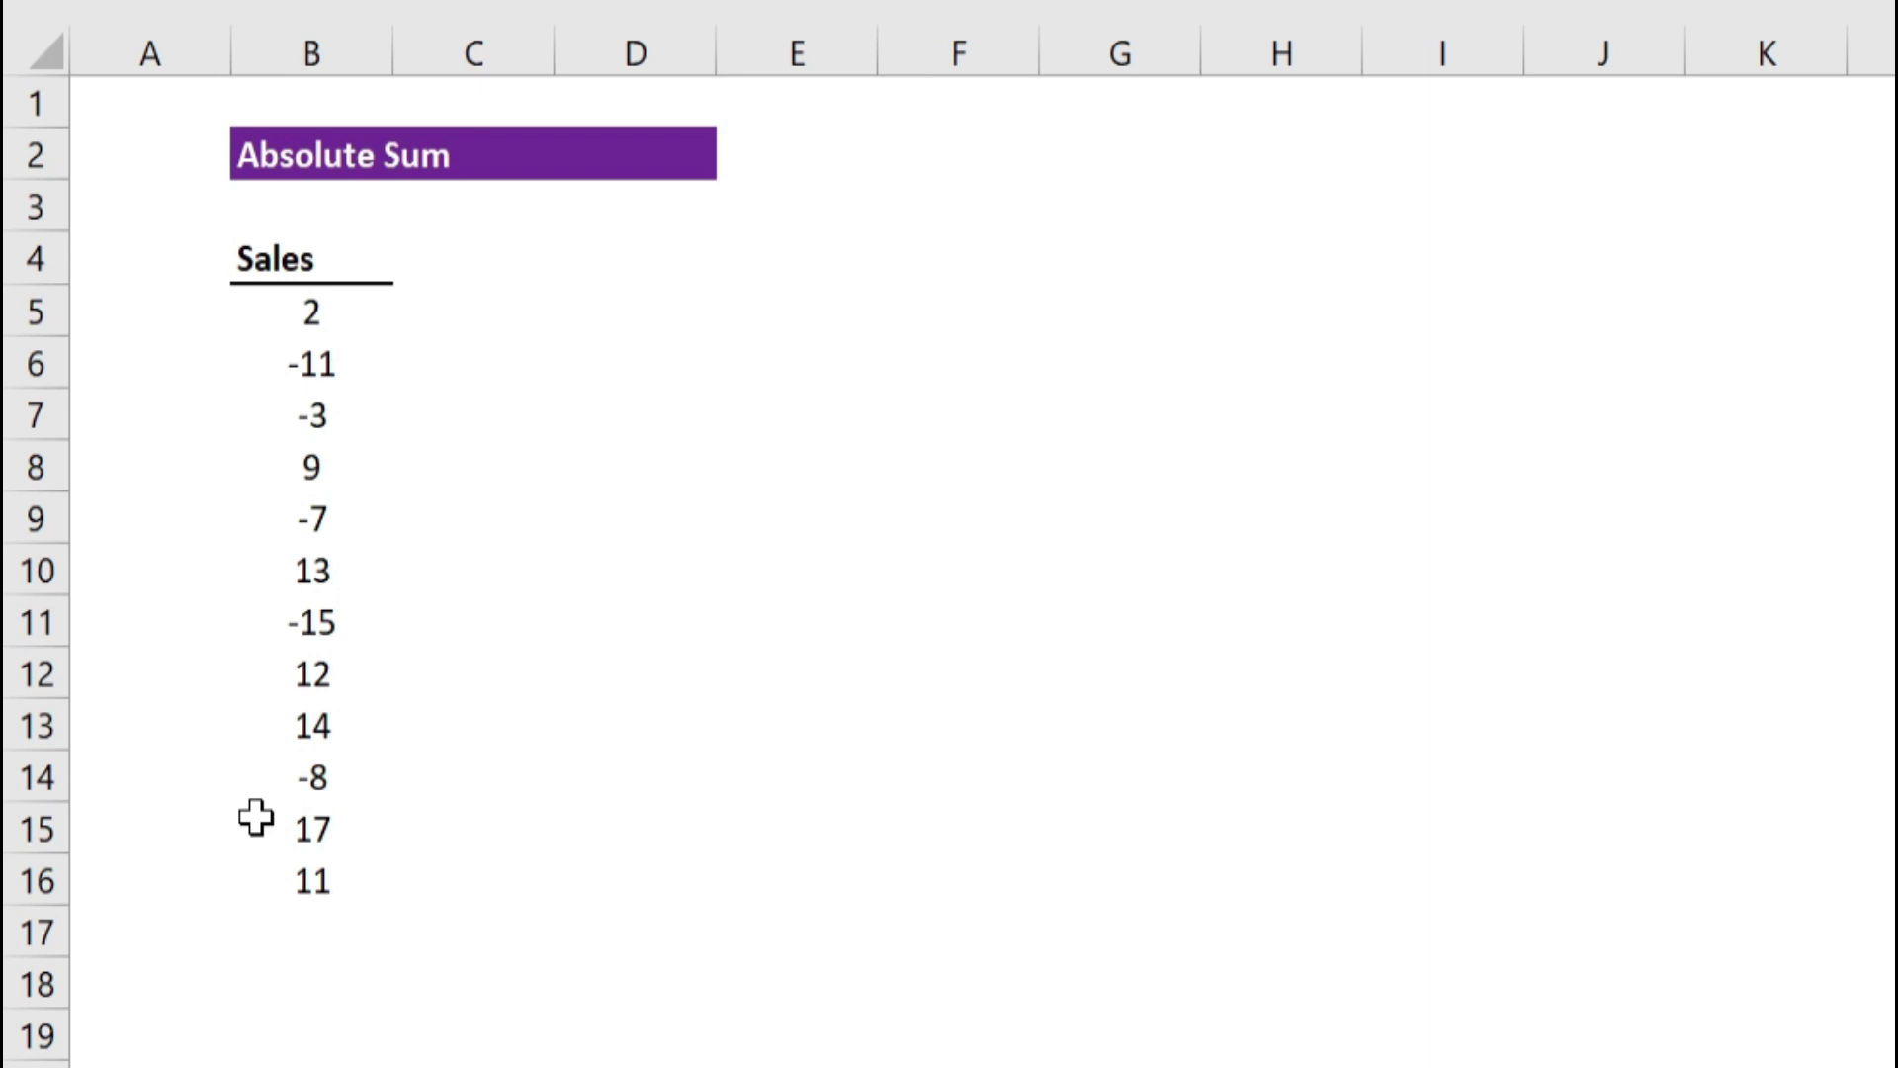
left_click(269, 917)
key("alt+equal")
key("alt+equal")
key("Down")
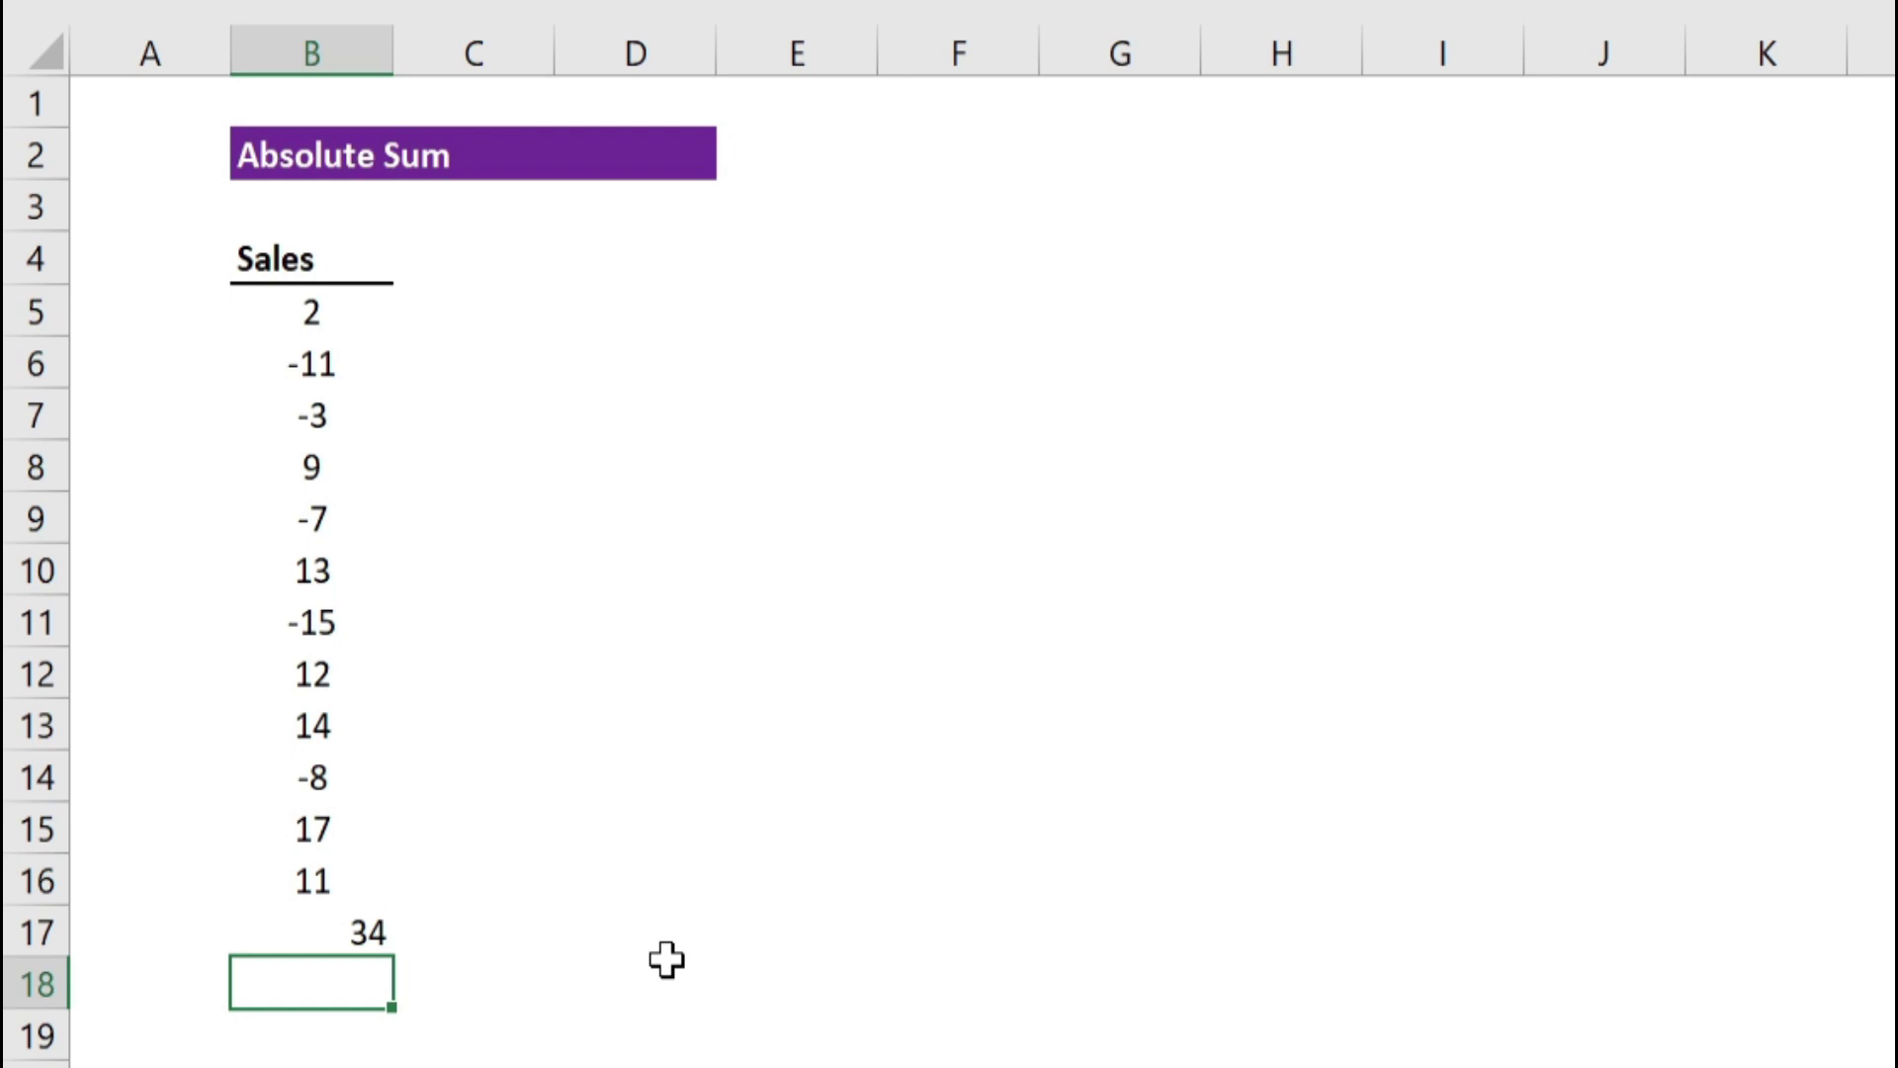
key("Up")
key("Delete")
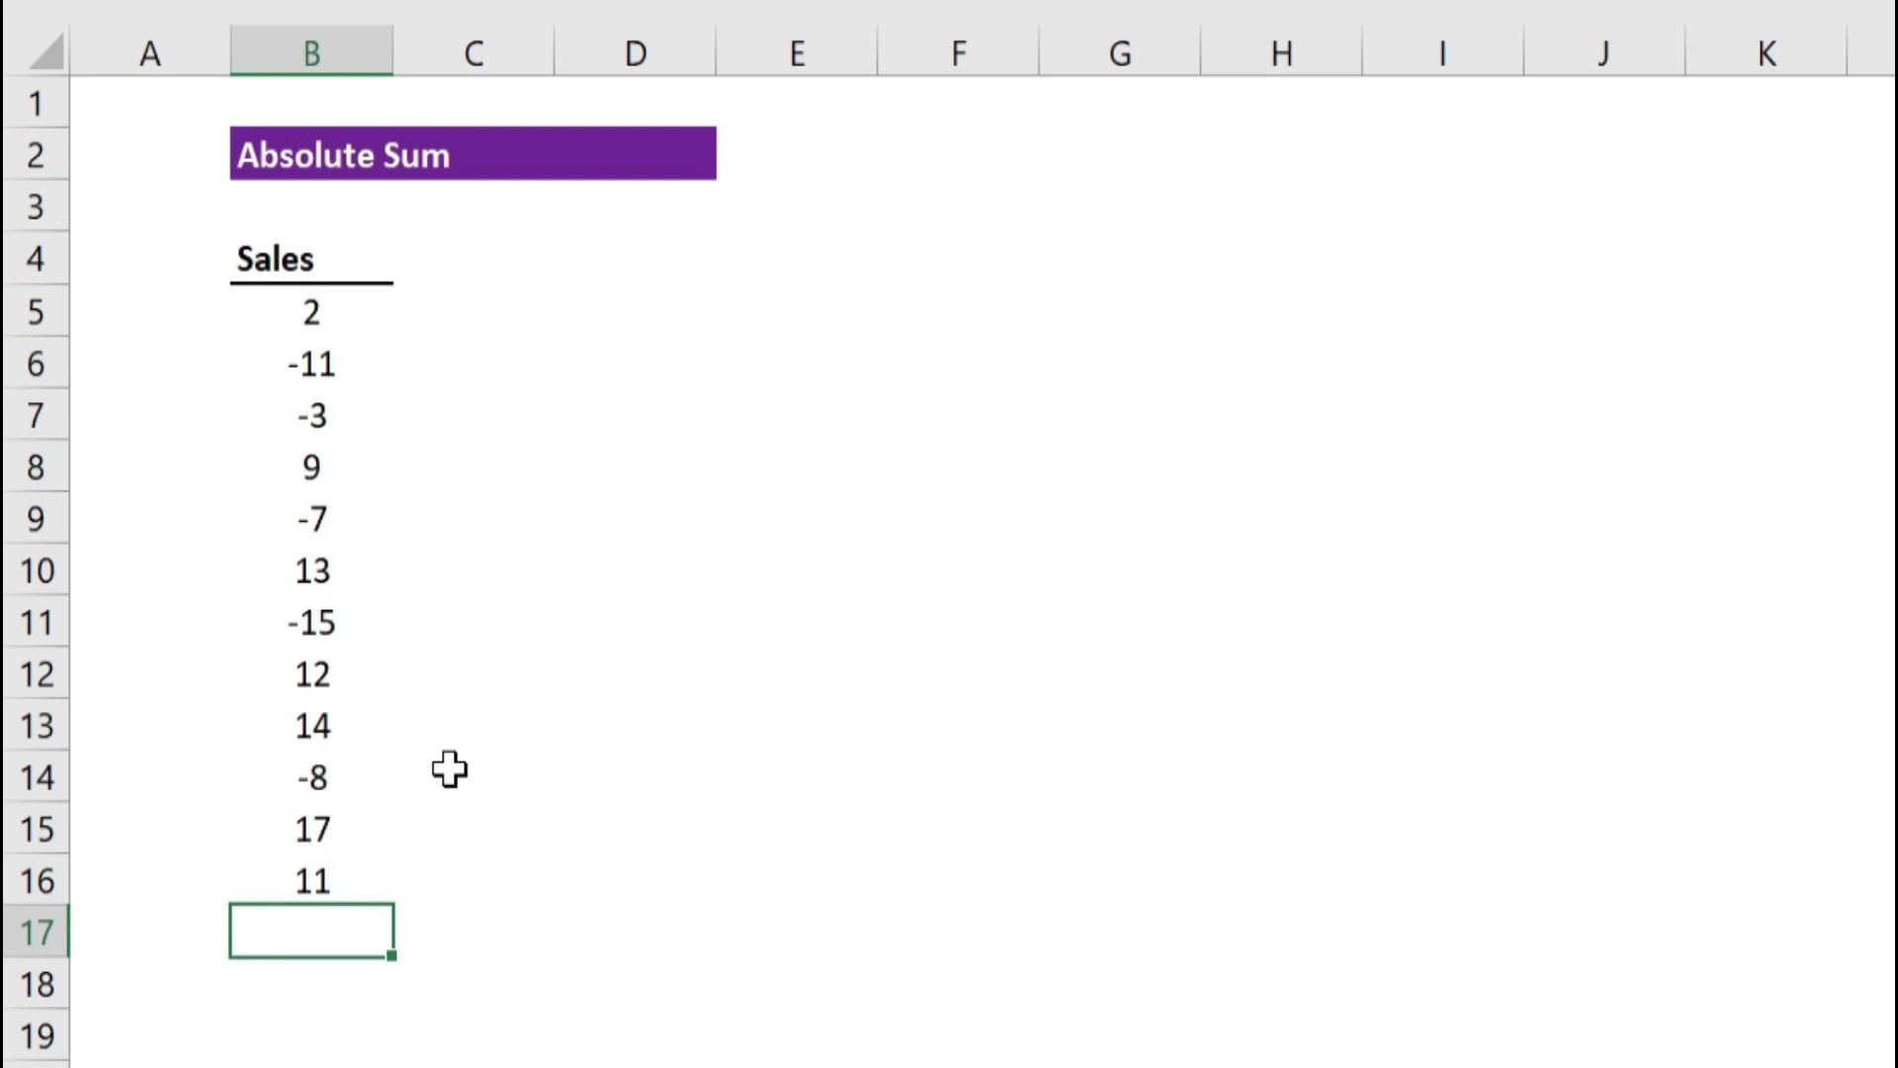
Enter =ABS(B5) in C5 and fill it down to C16.
left_click(505, 321)
type("=ab")
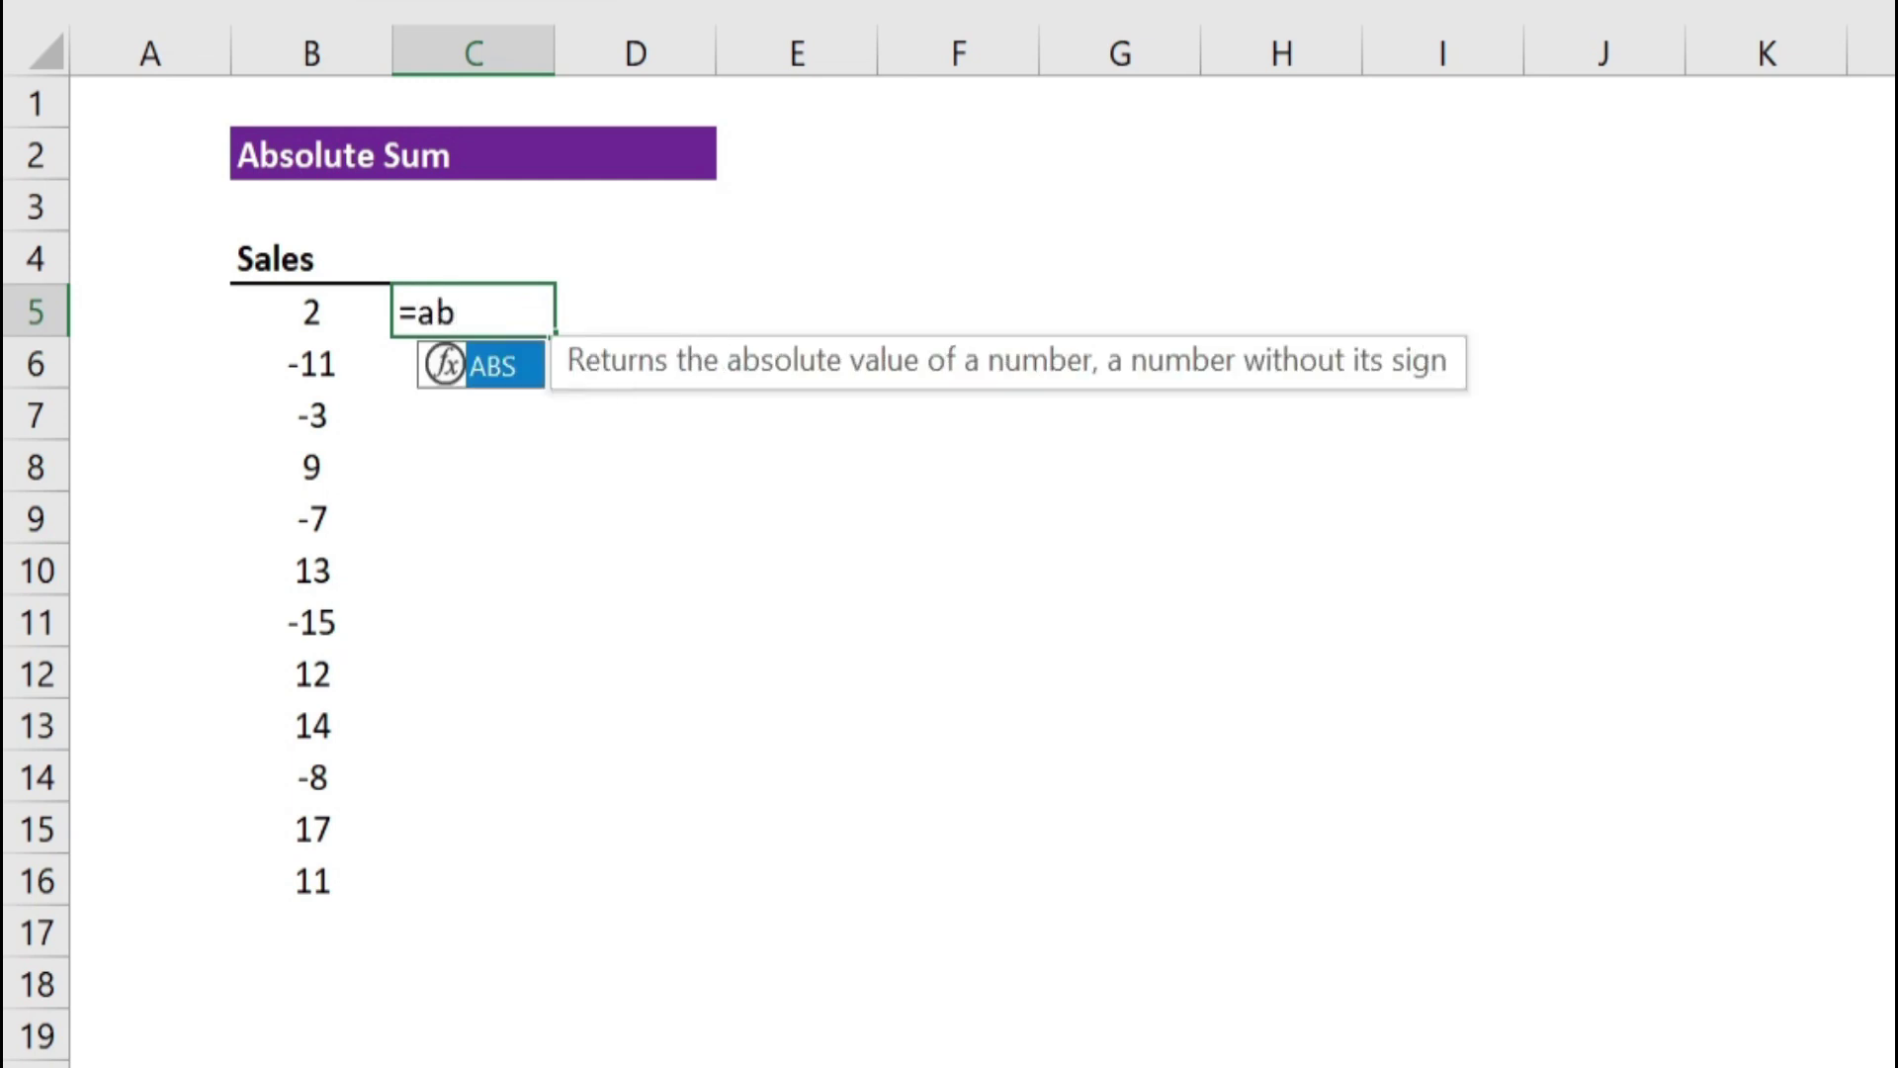
type("s")
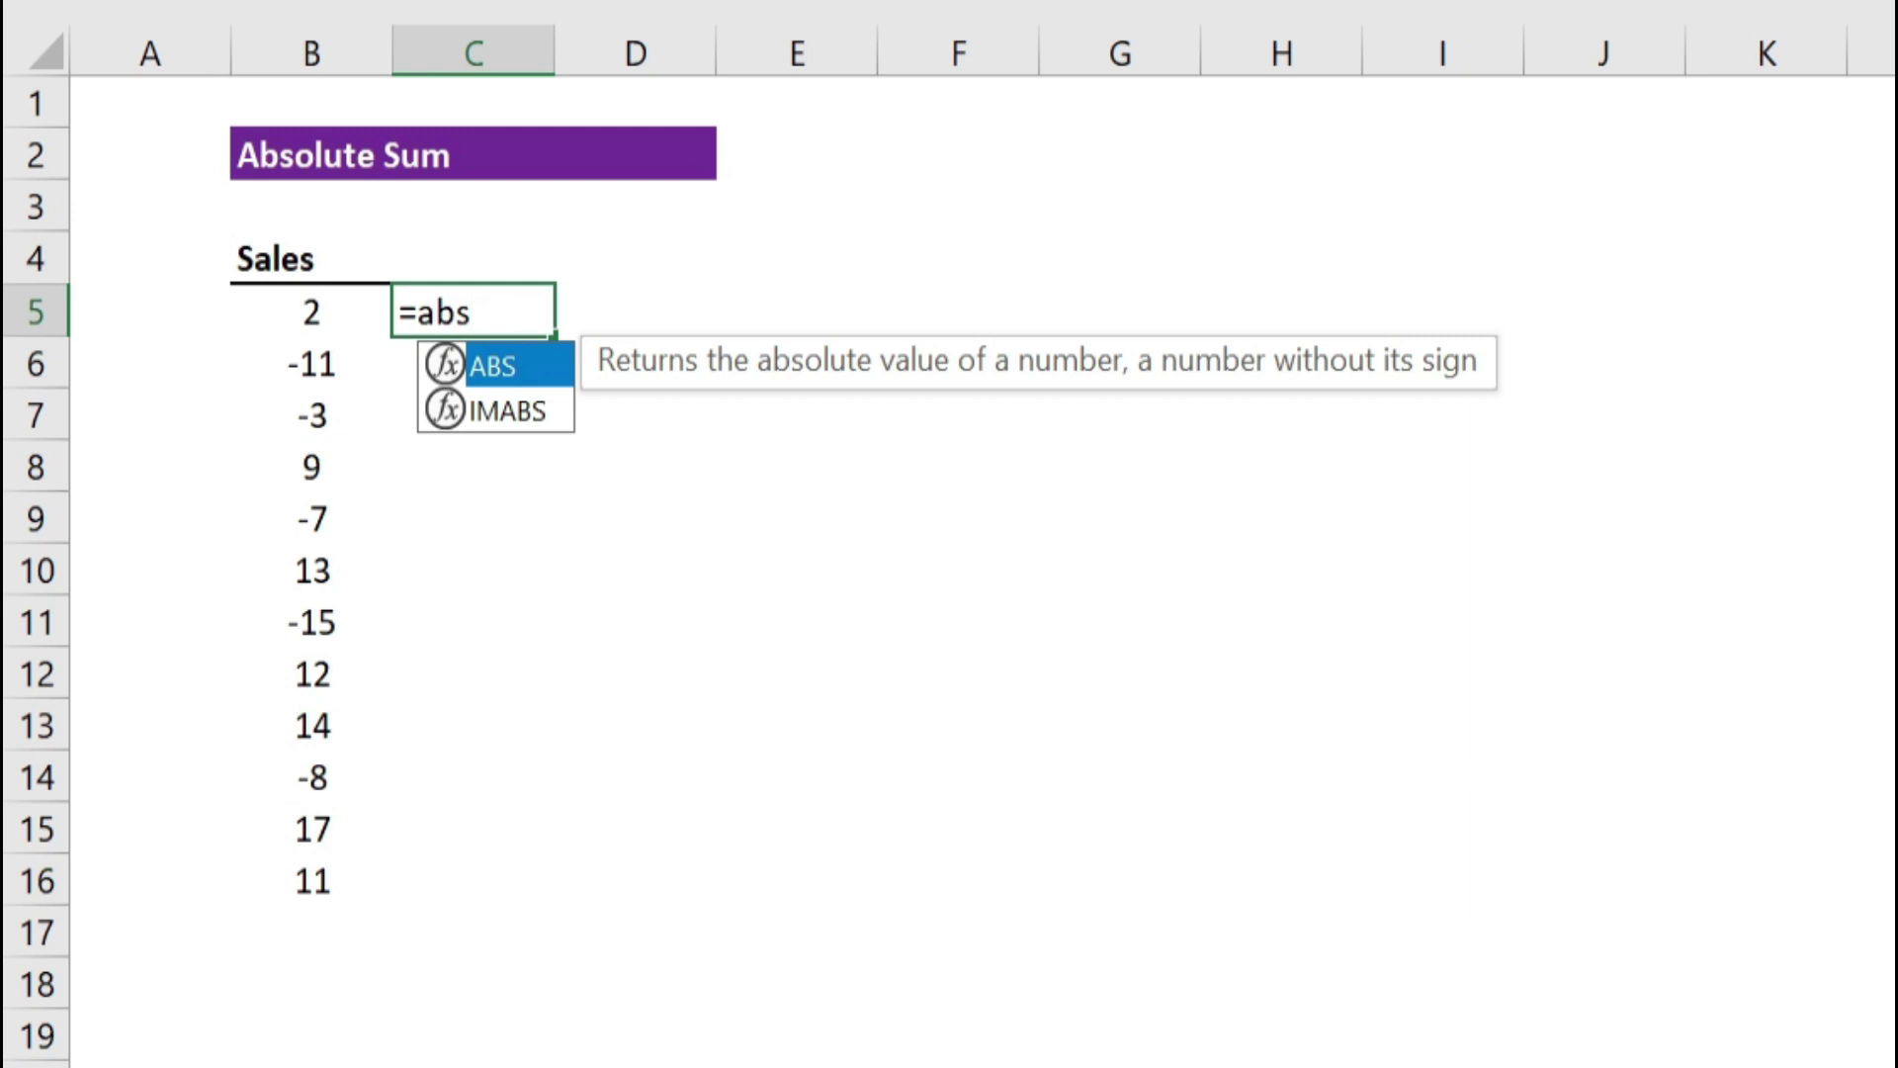
key("Tab")
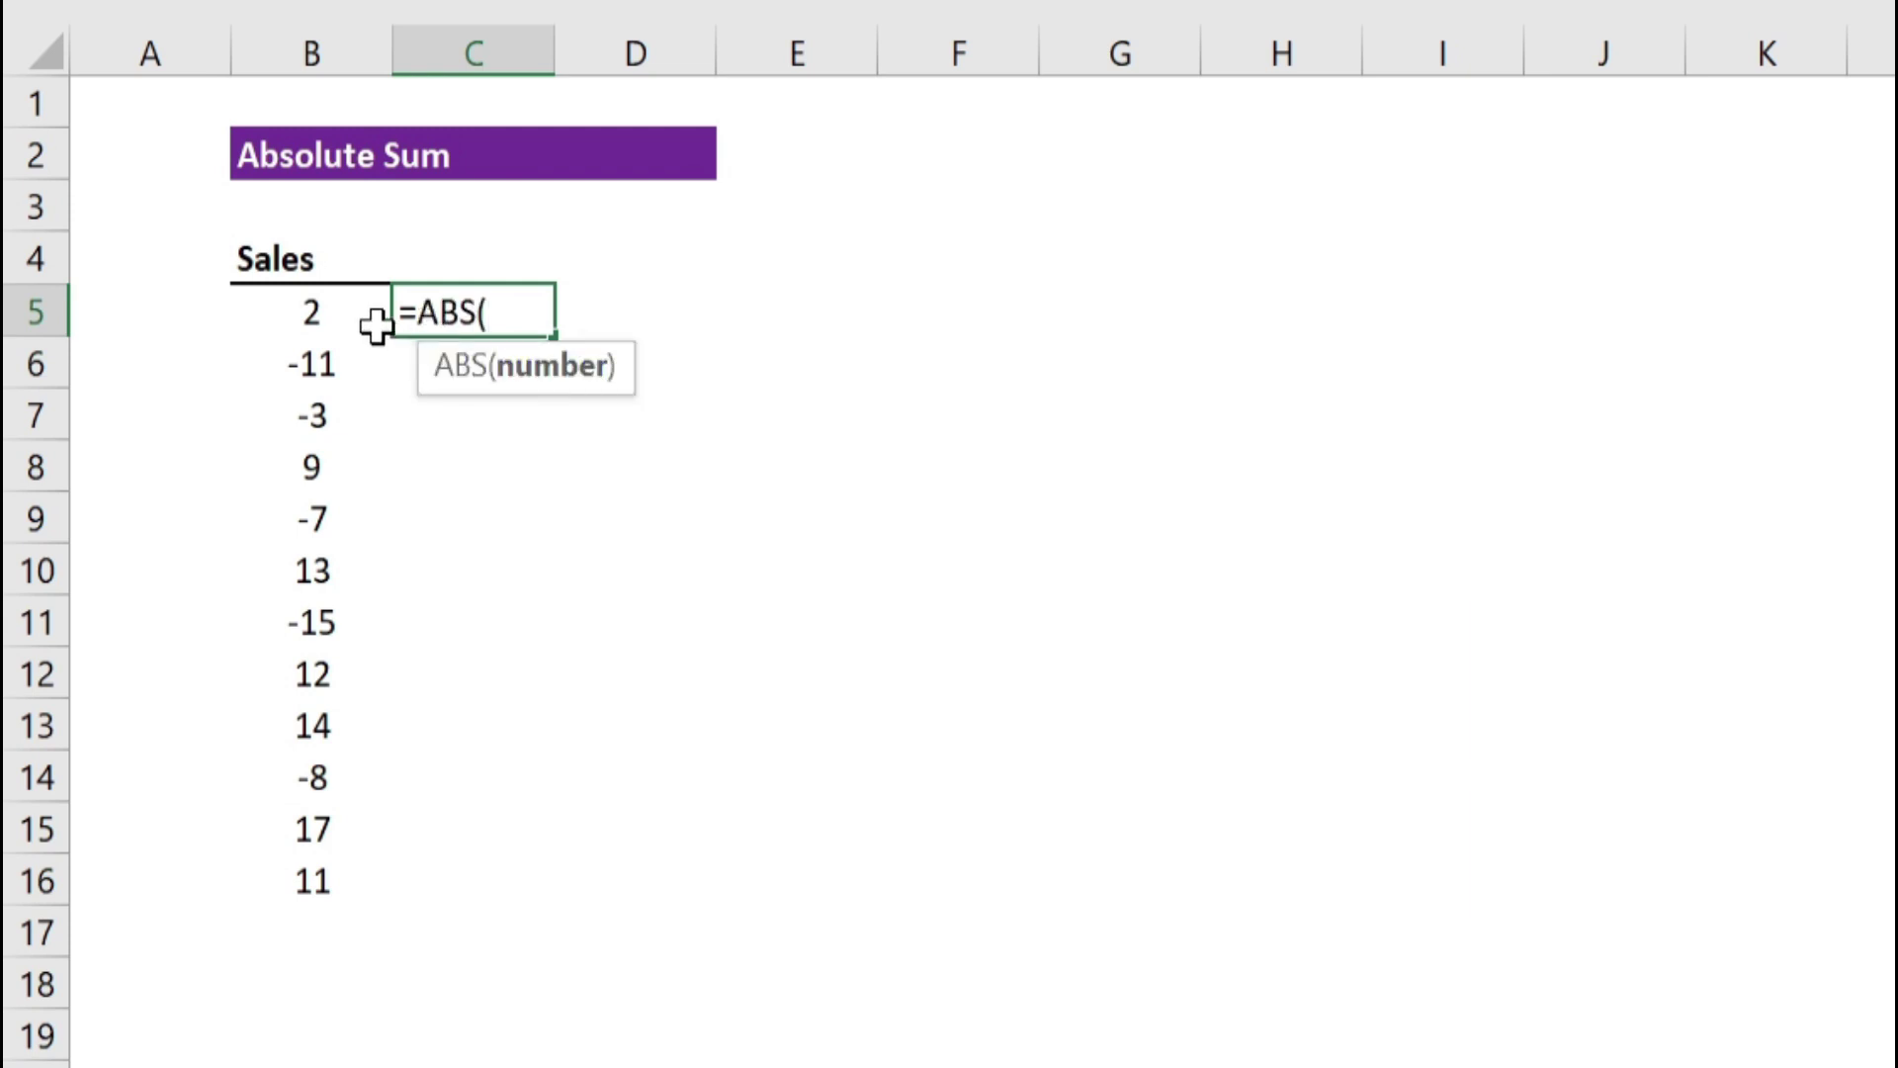
left_click(322, 310)
type(")")
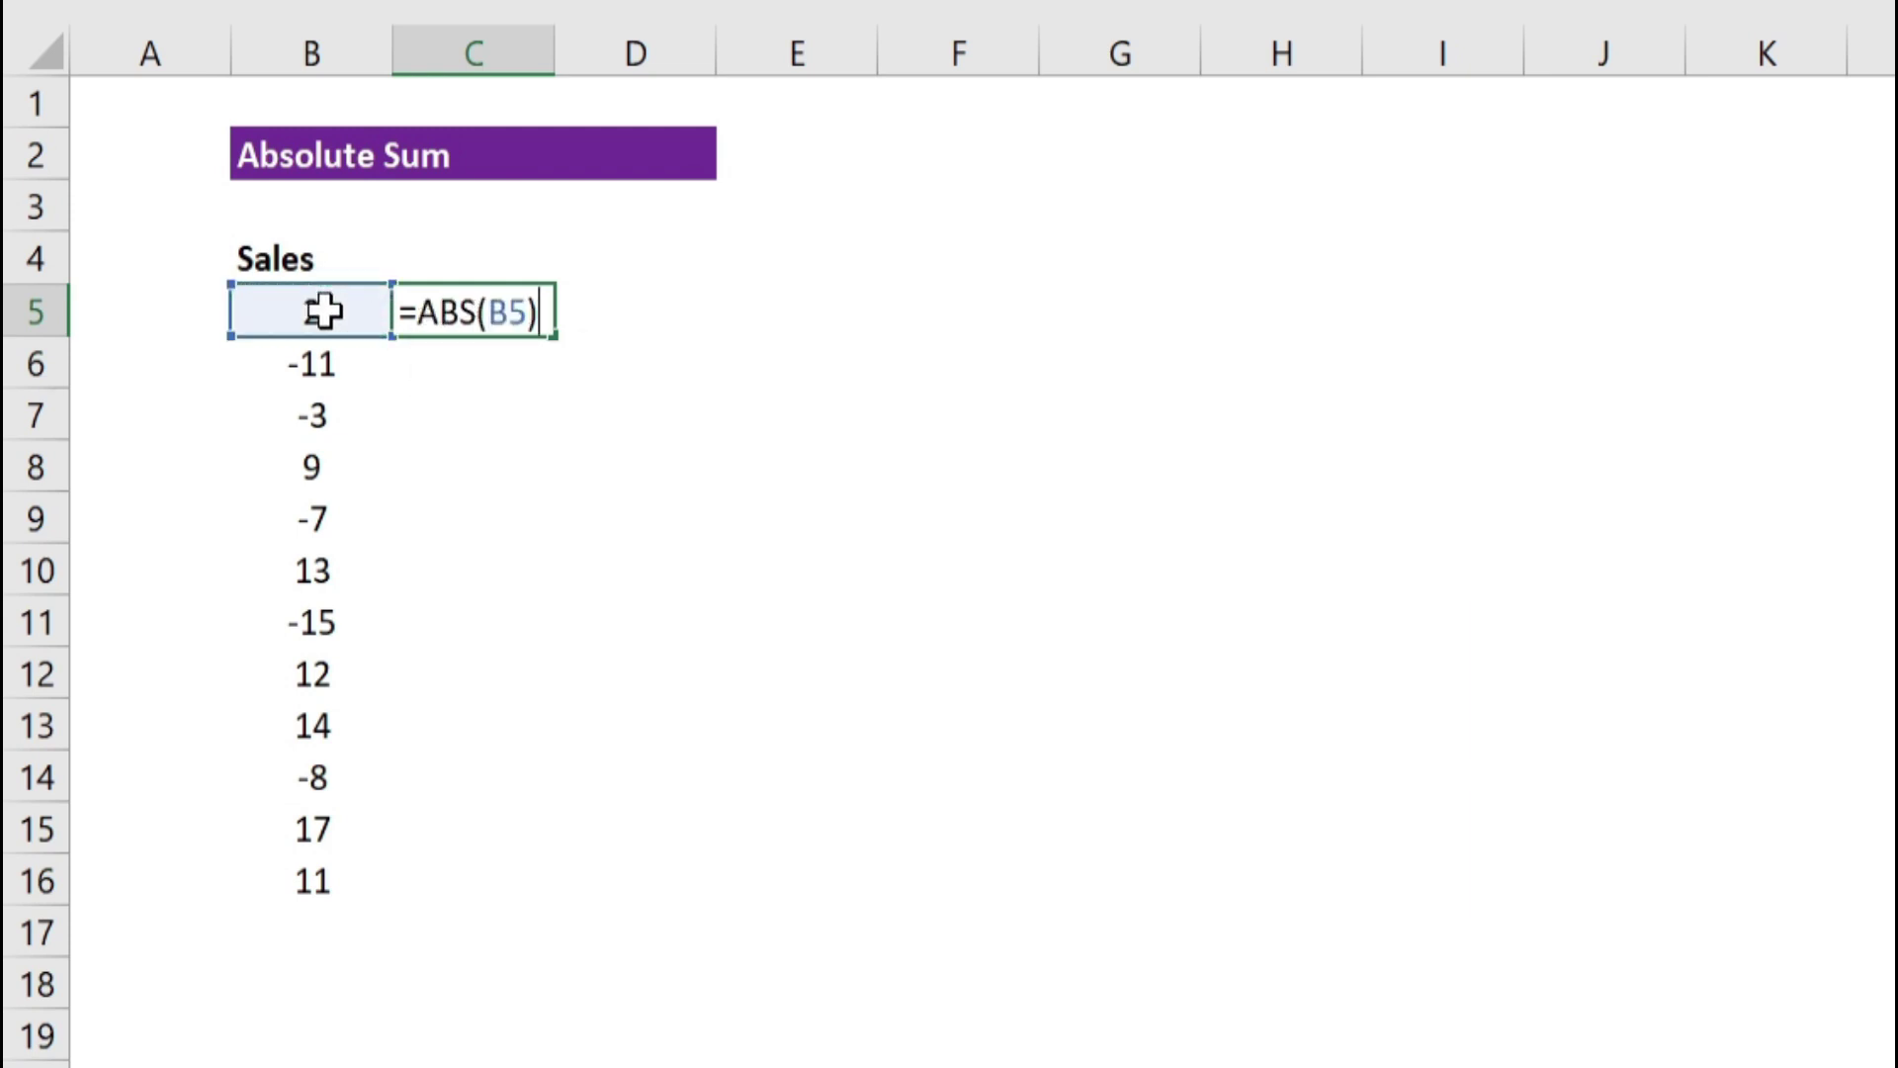
key("Return")
left_click(542, 309)
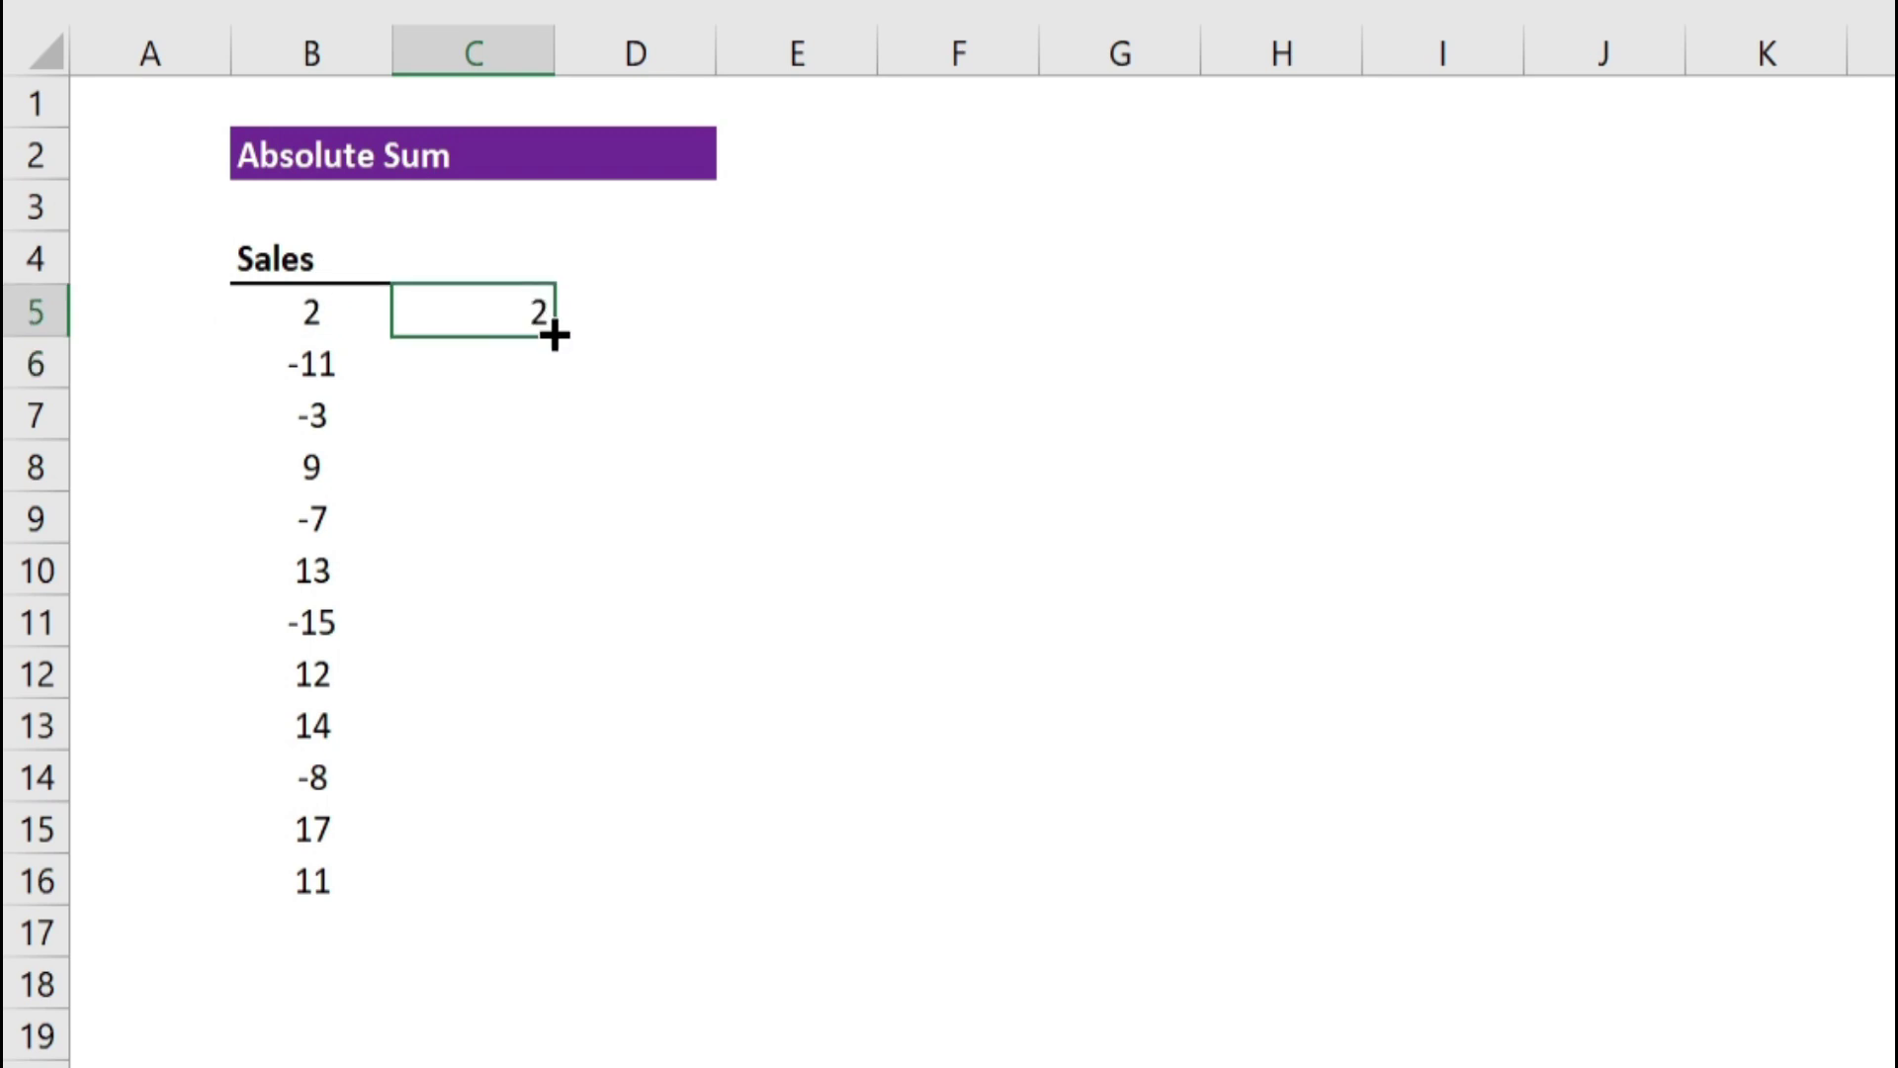
left_click_drag(555, 336, 557, 881)
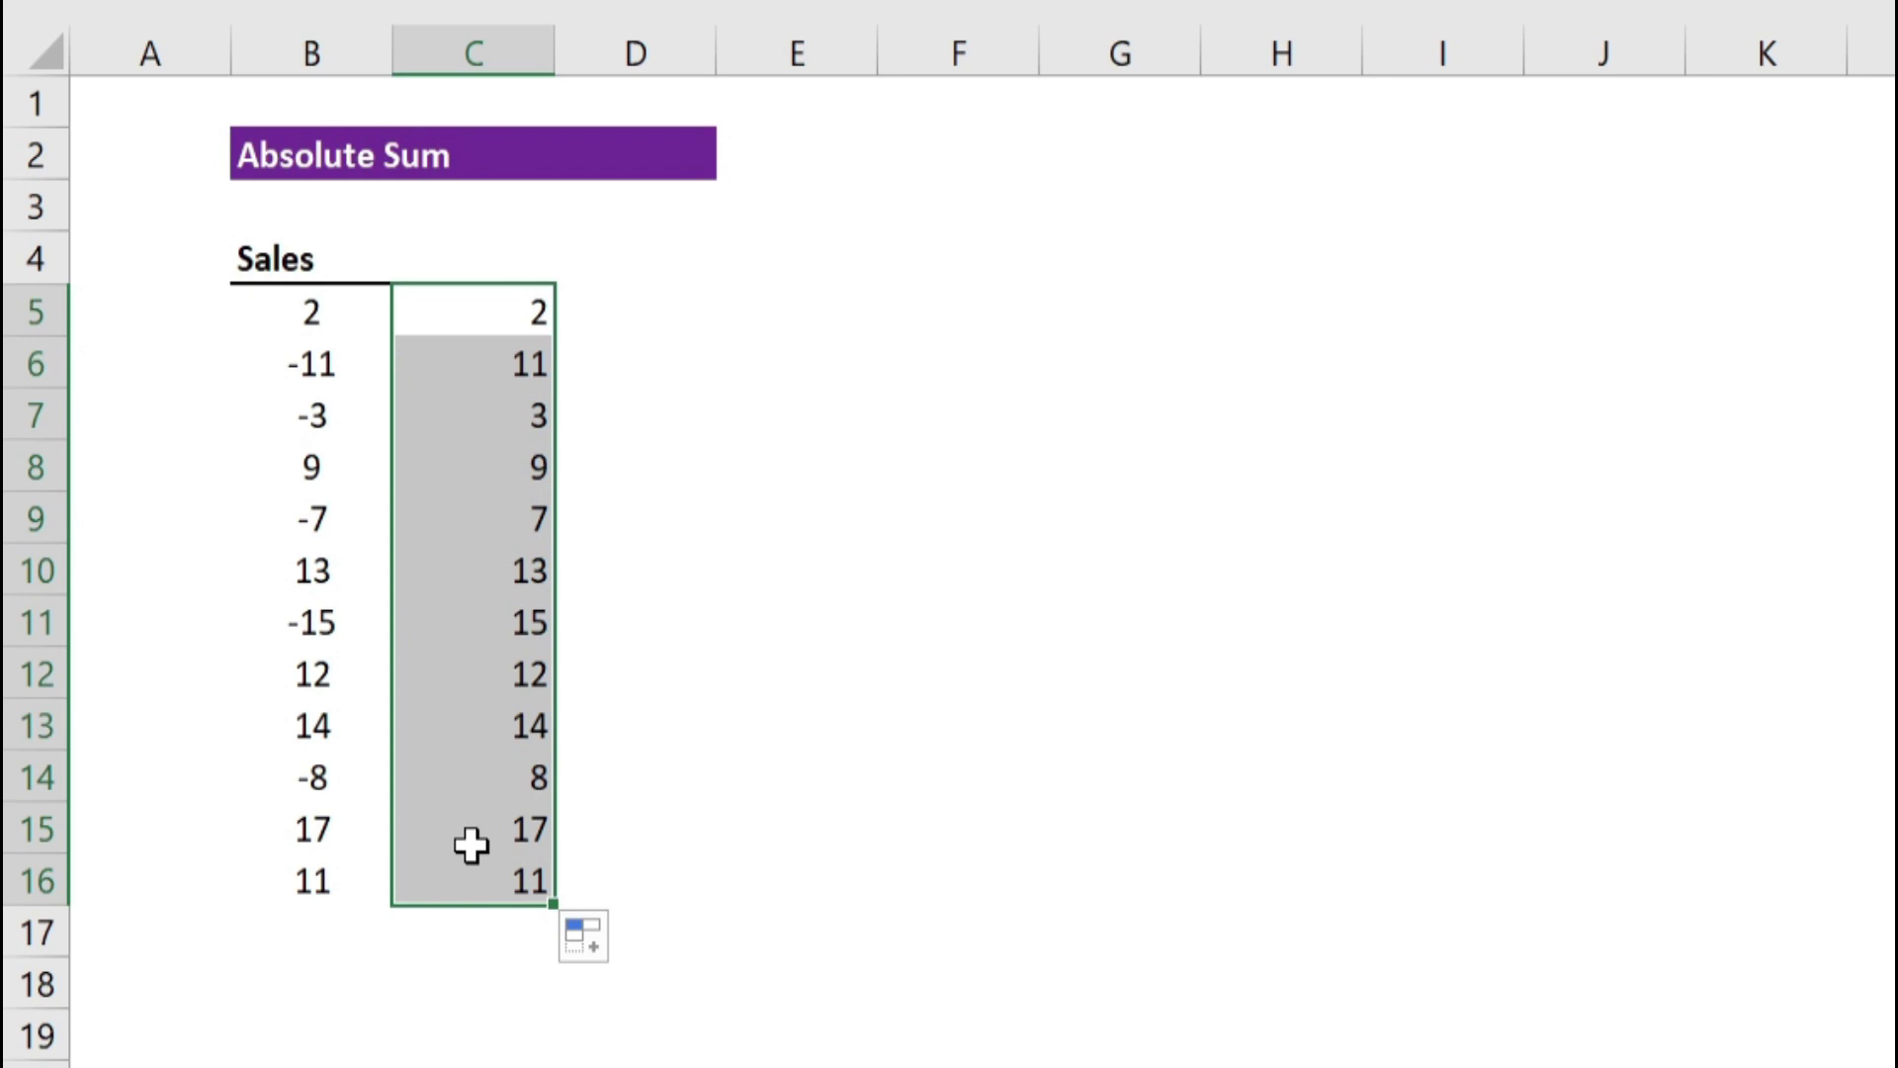
AutoSum the absolute values C5:C16 into C17, giving 122.
left_click(503, 932)
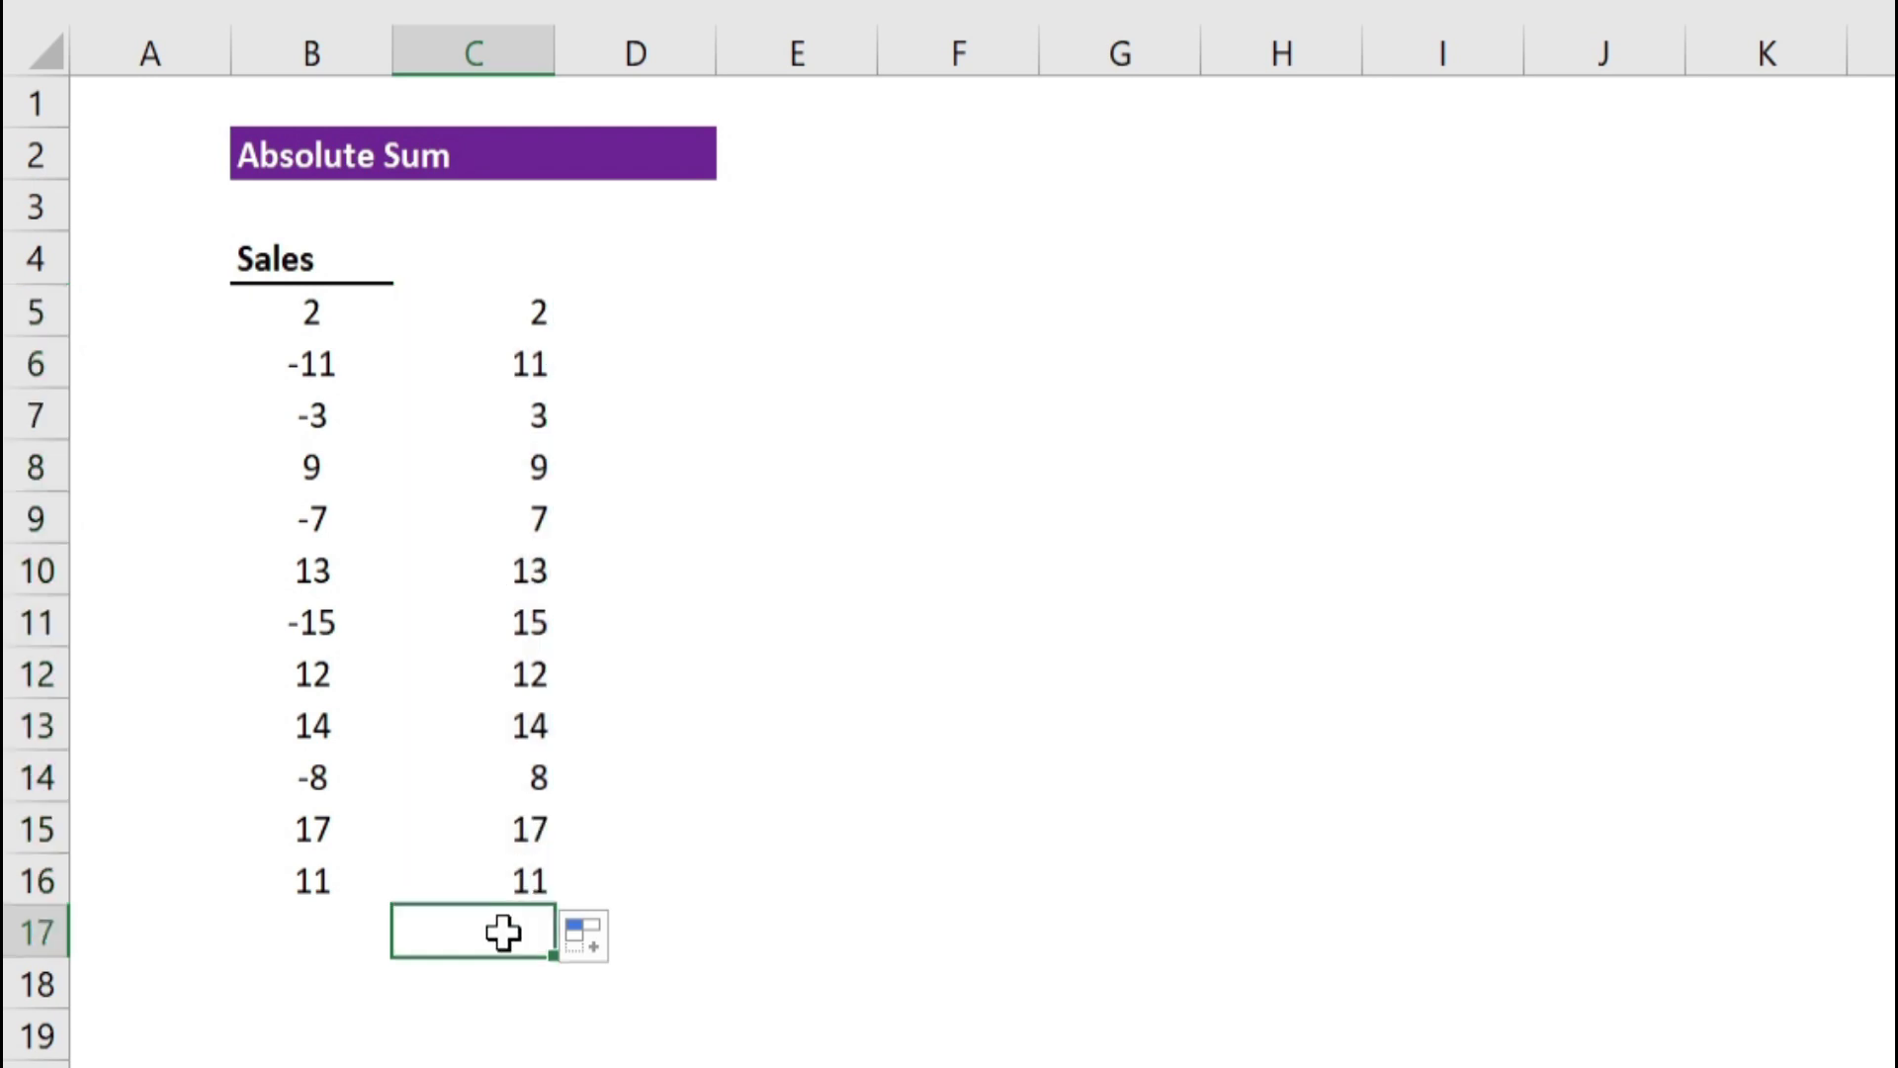
key("alt+equal")
key("Return")
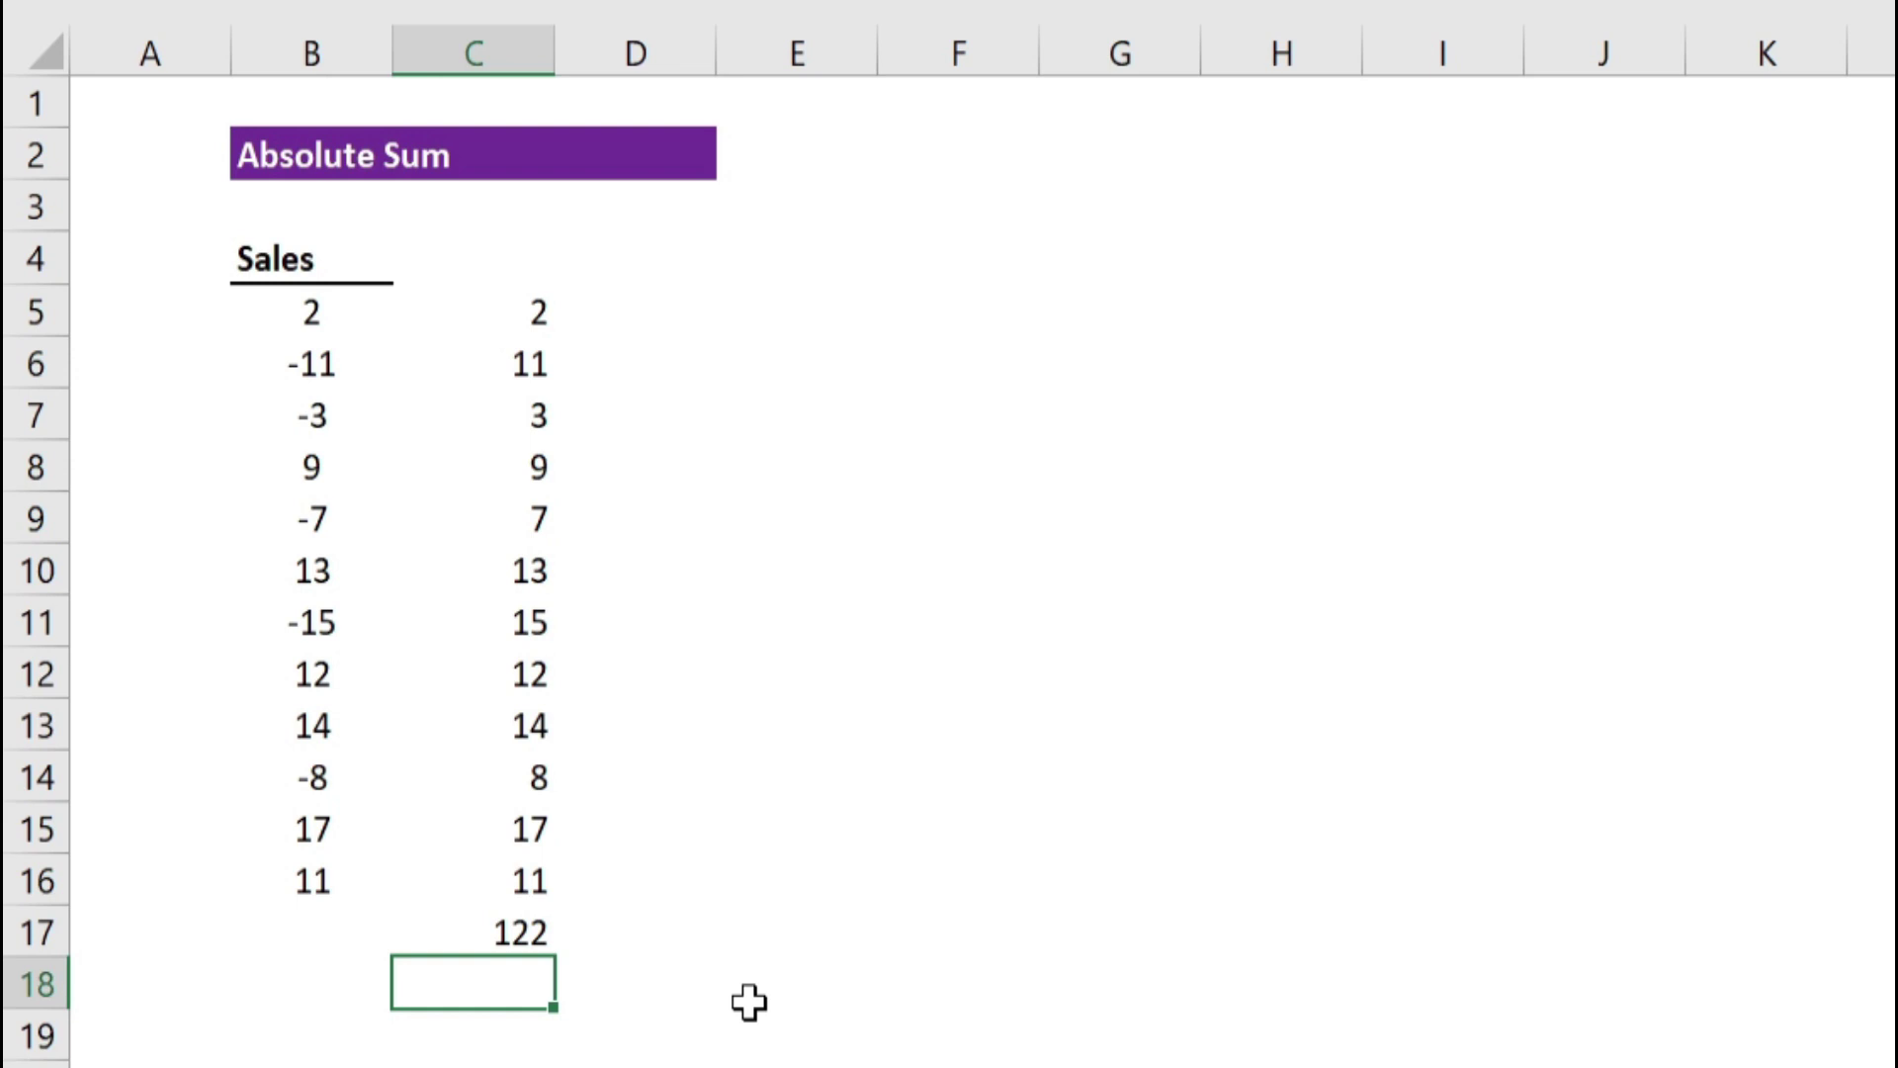
Enter =SUM(ABS(B5:B16)) in B17 as an array formula with Ctrl+Shift+Enter.
left_click(327, 924)
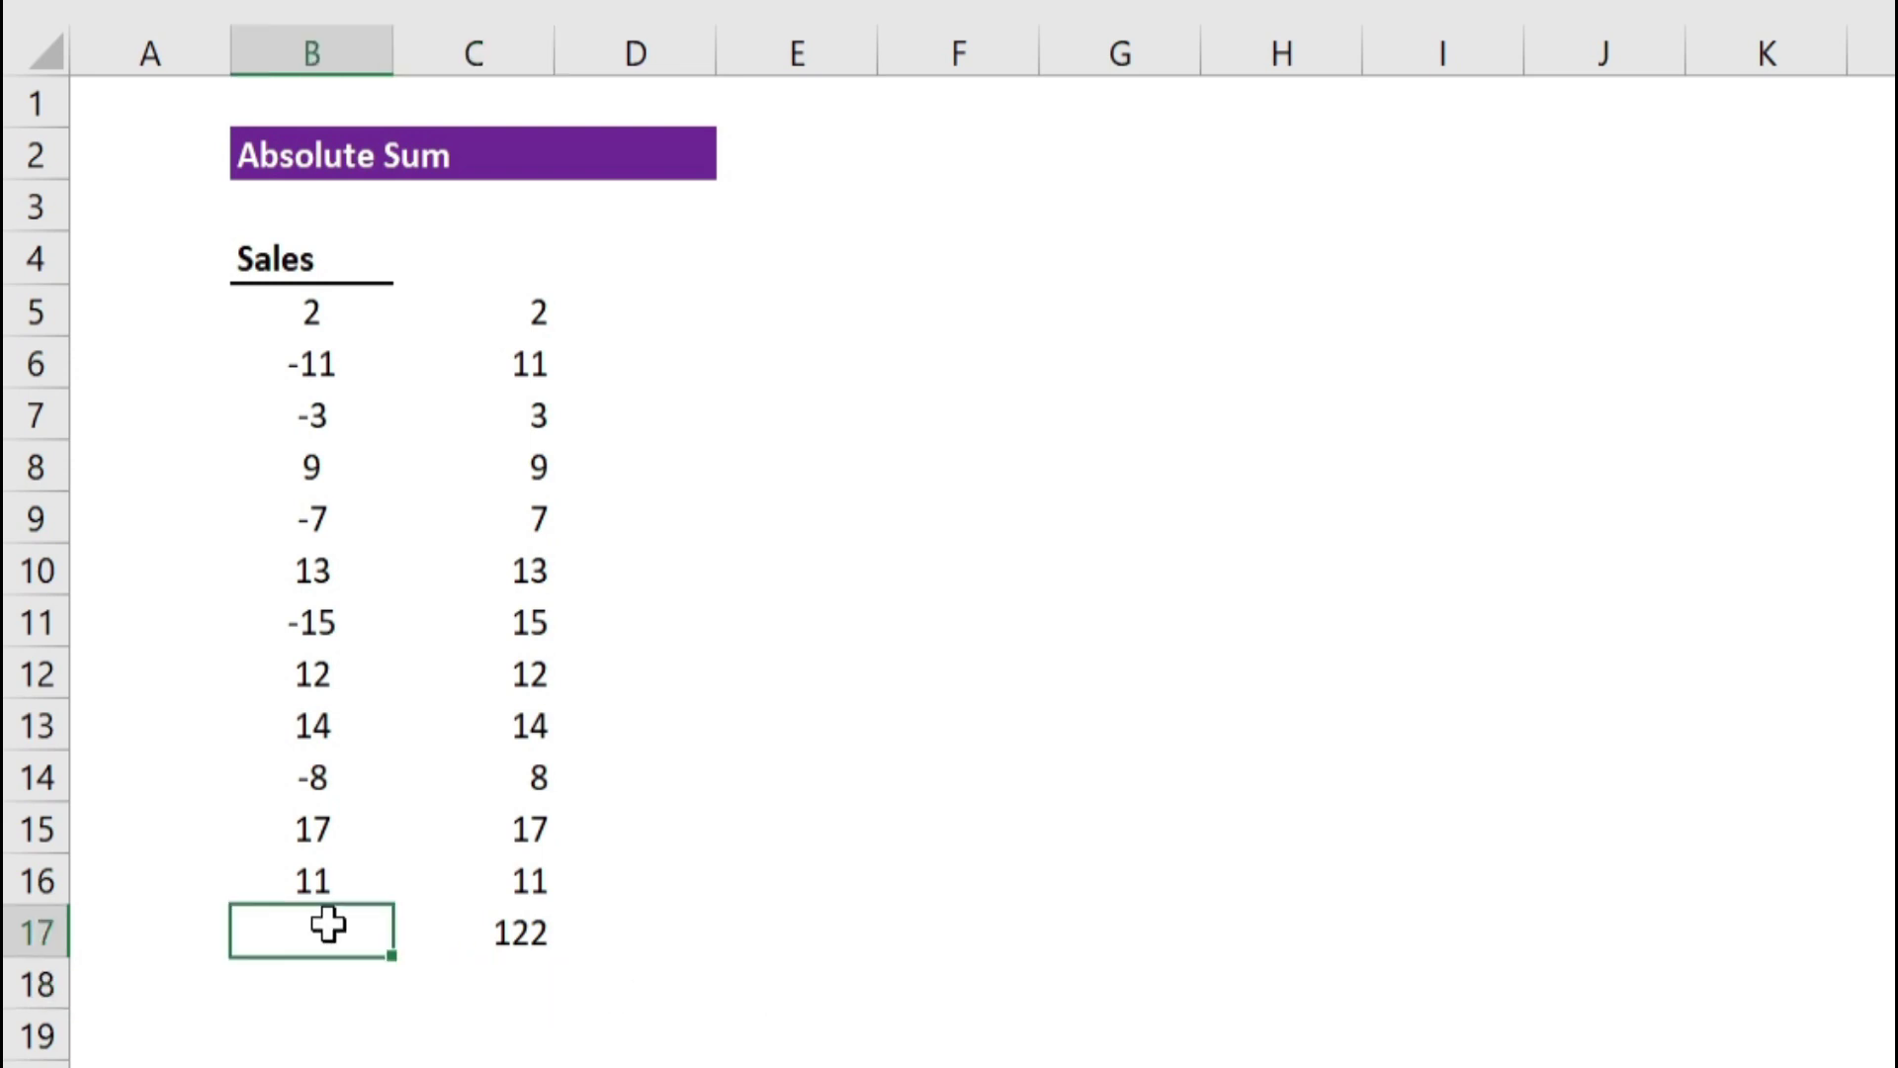
type("=sum")
double_click(353, 994)
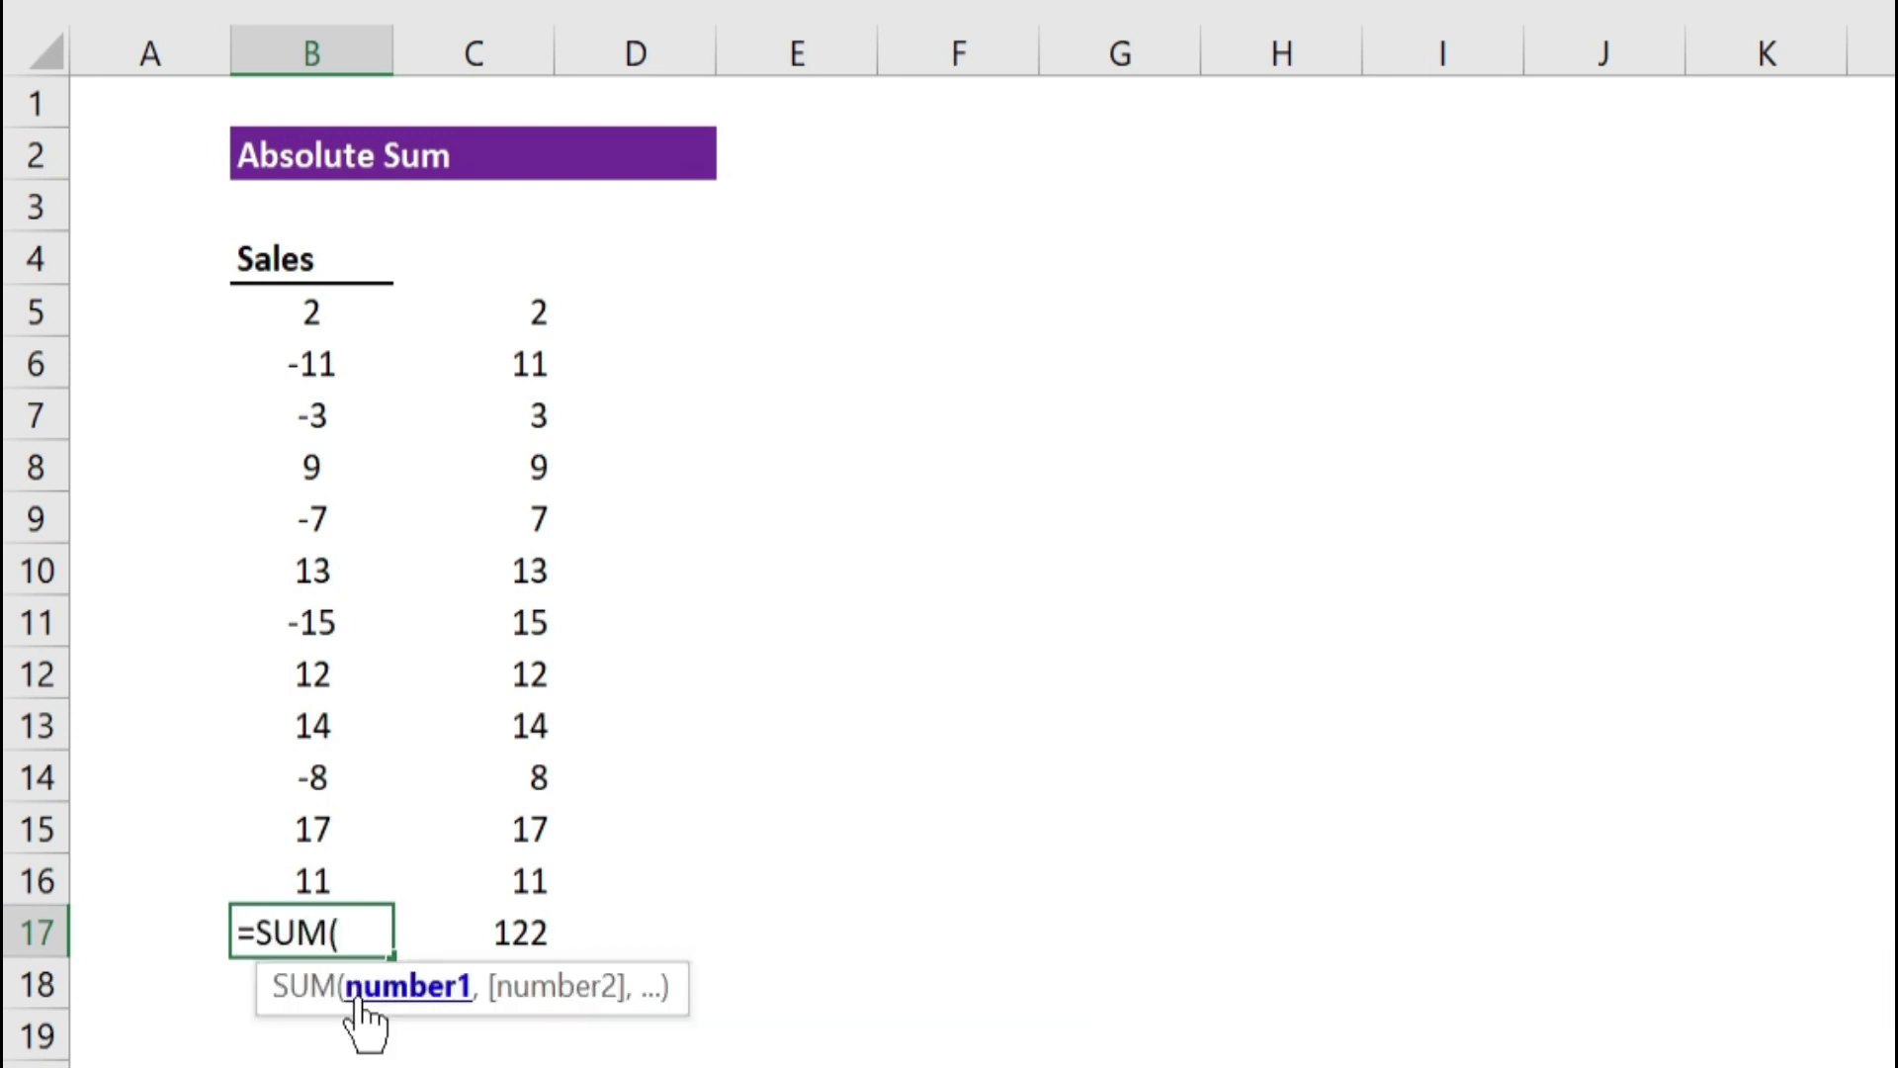
type("abs")
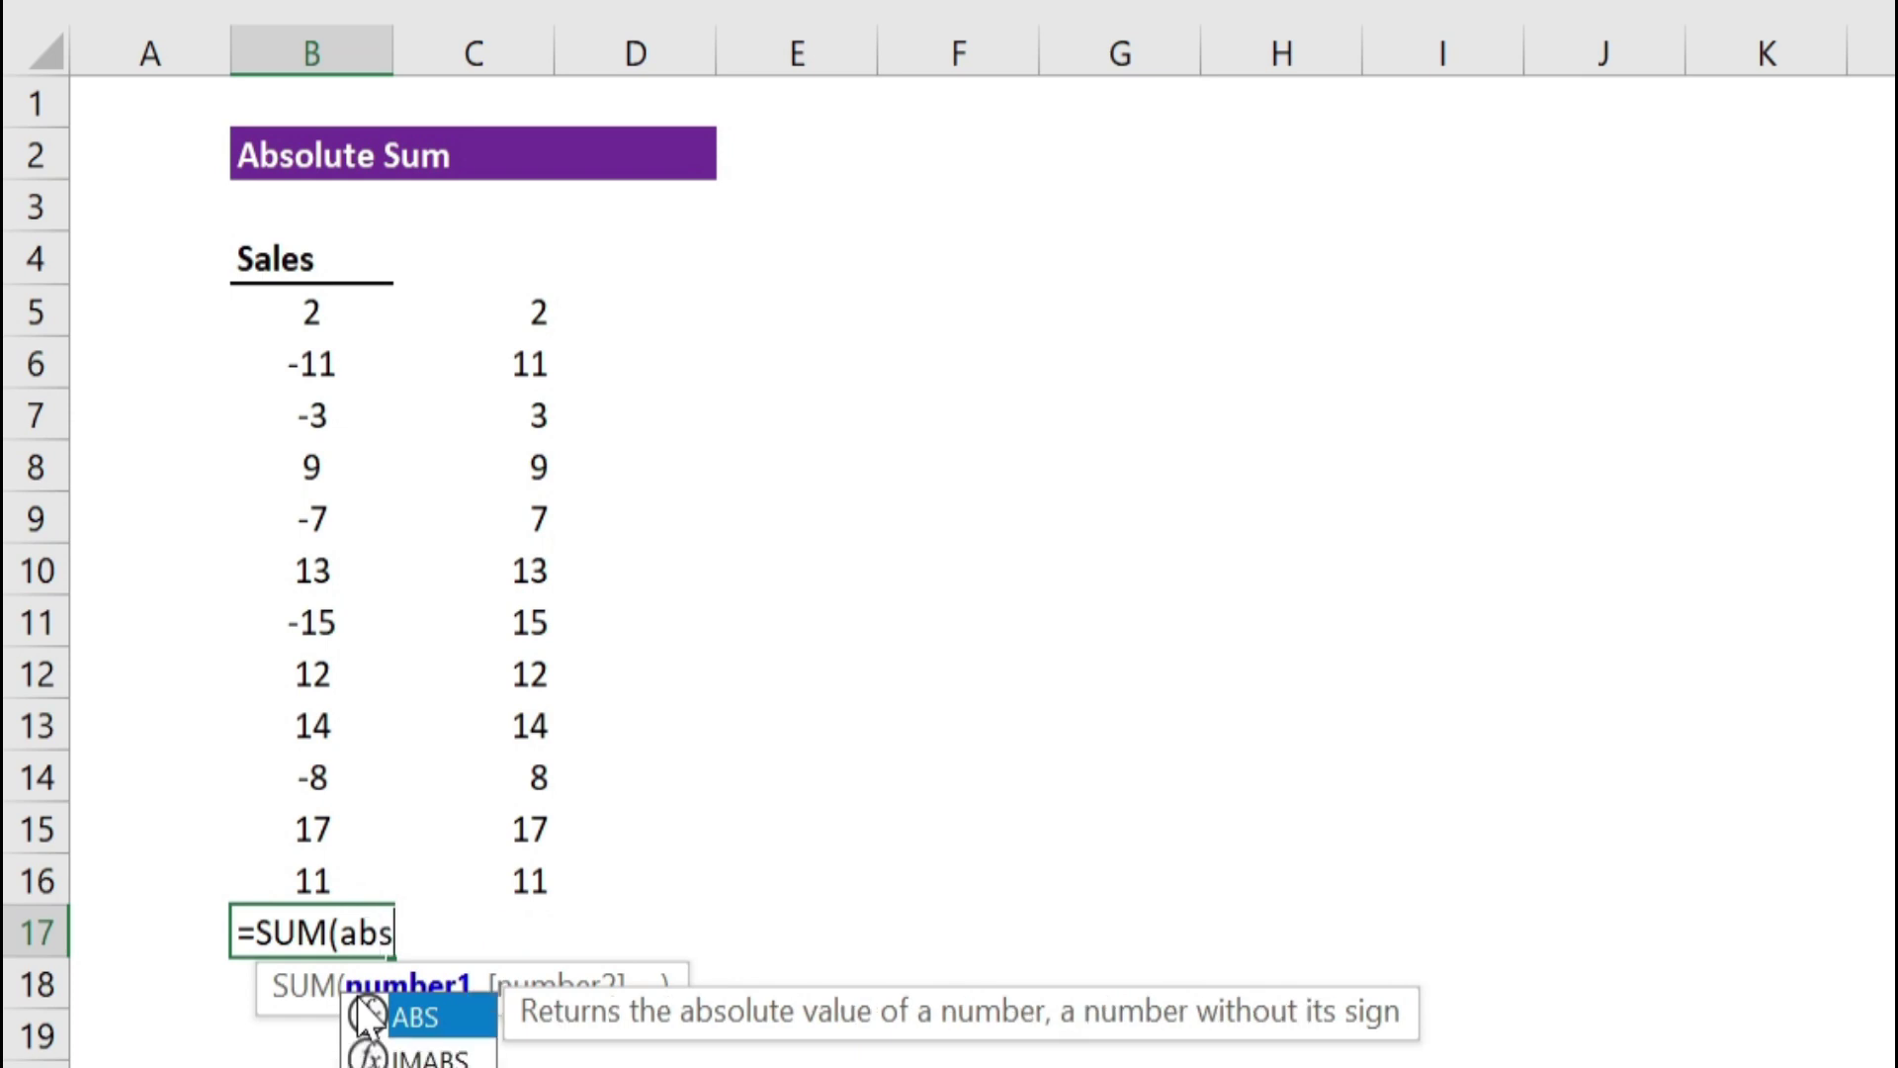
double_click(412, 1009)
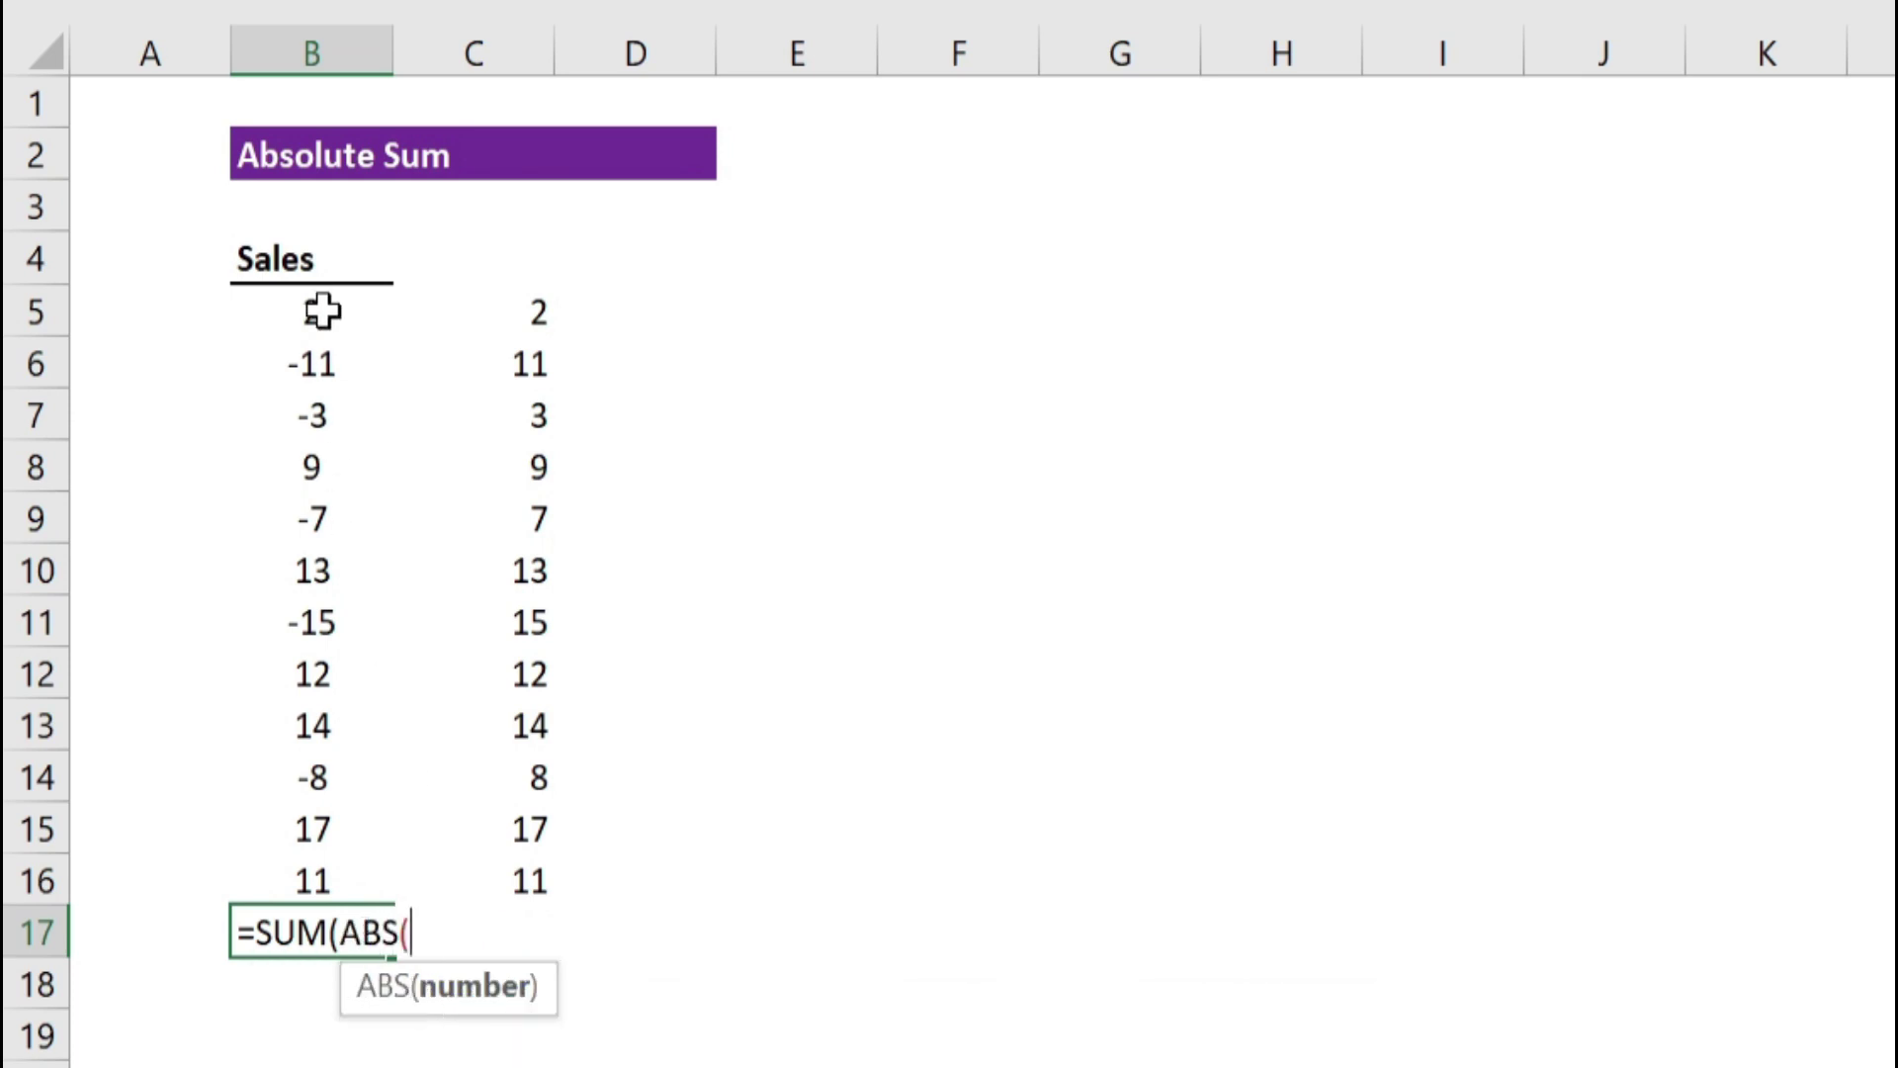
left_click_drag(323, 312, 337, 887)
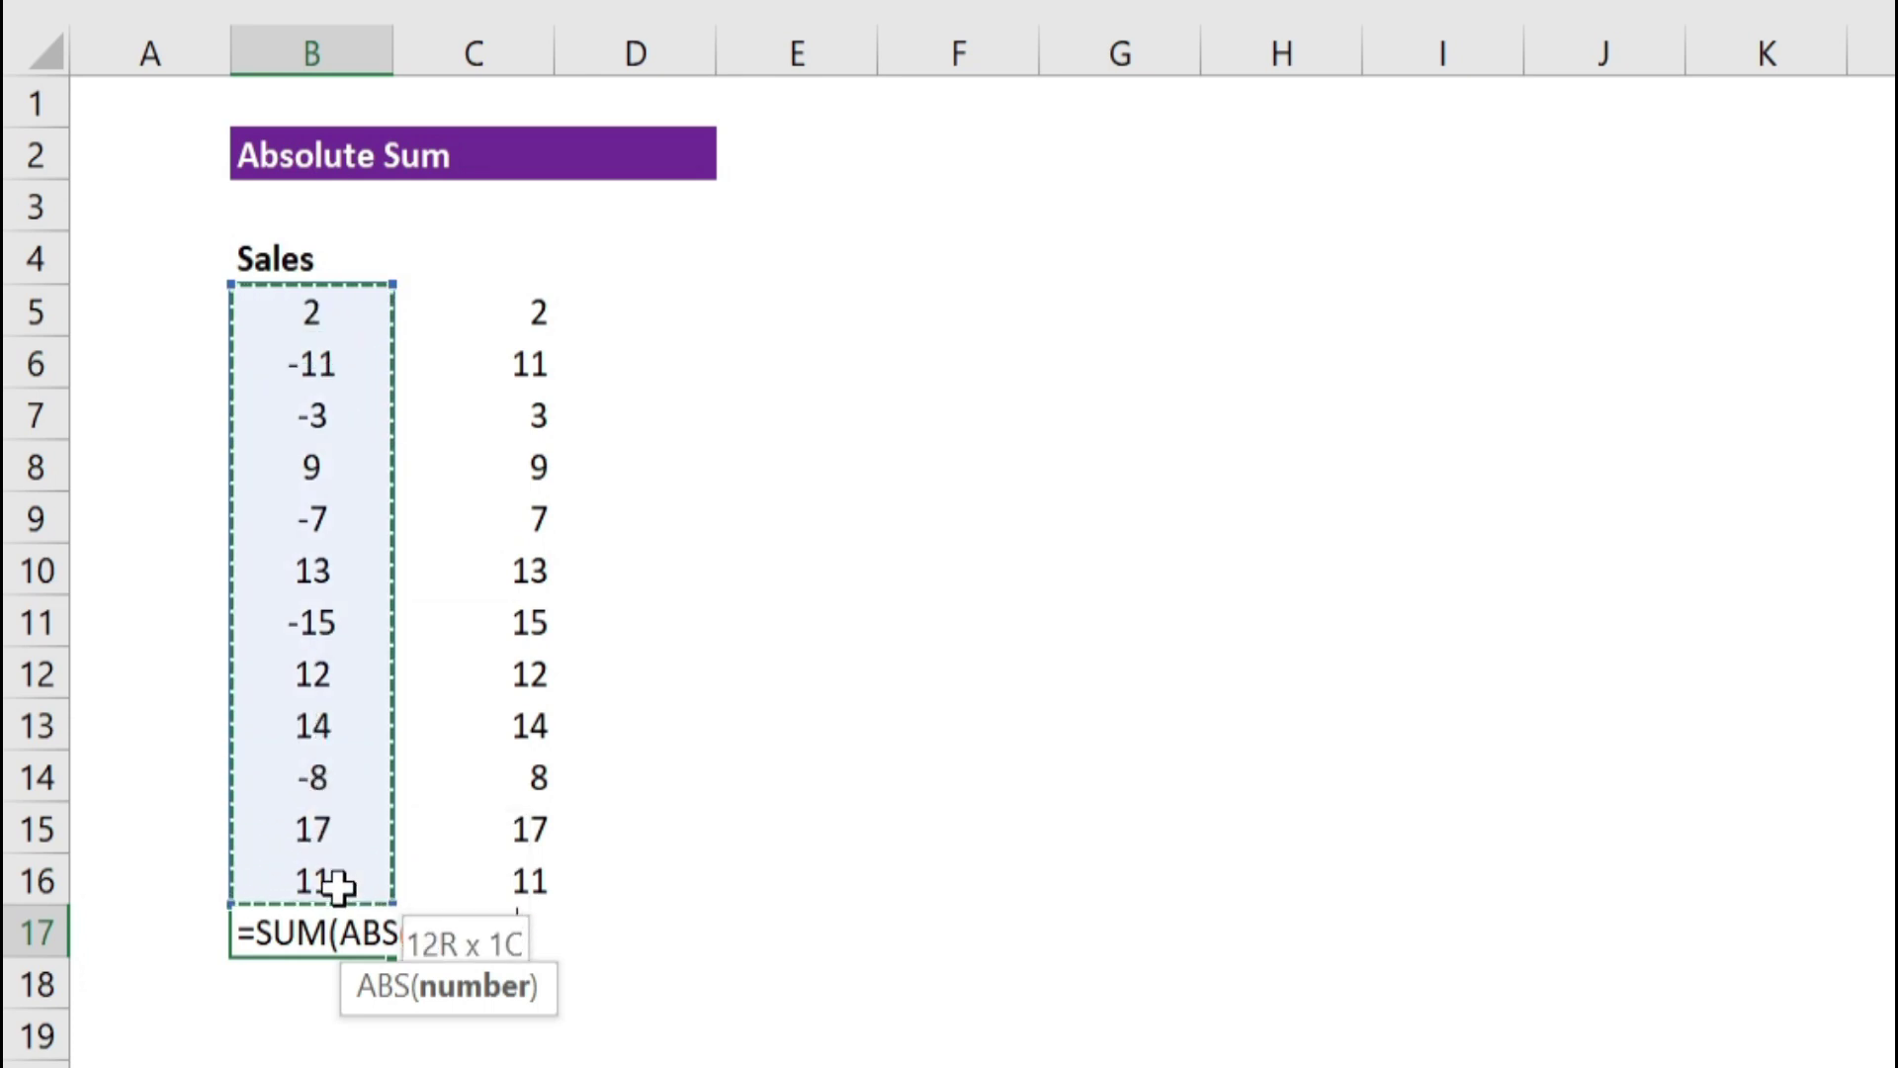
type(")")
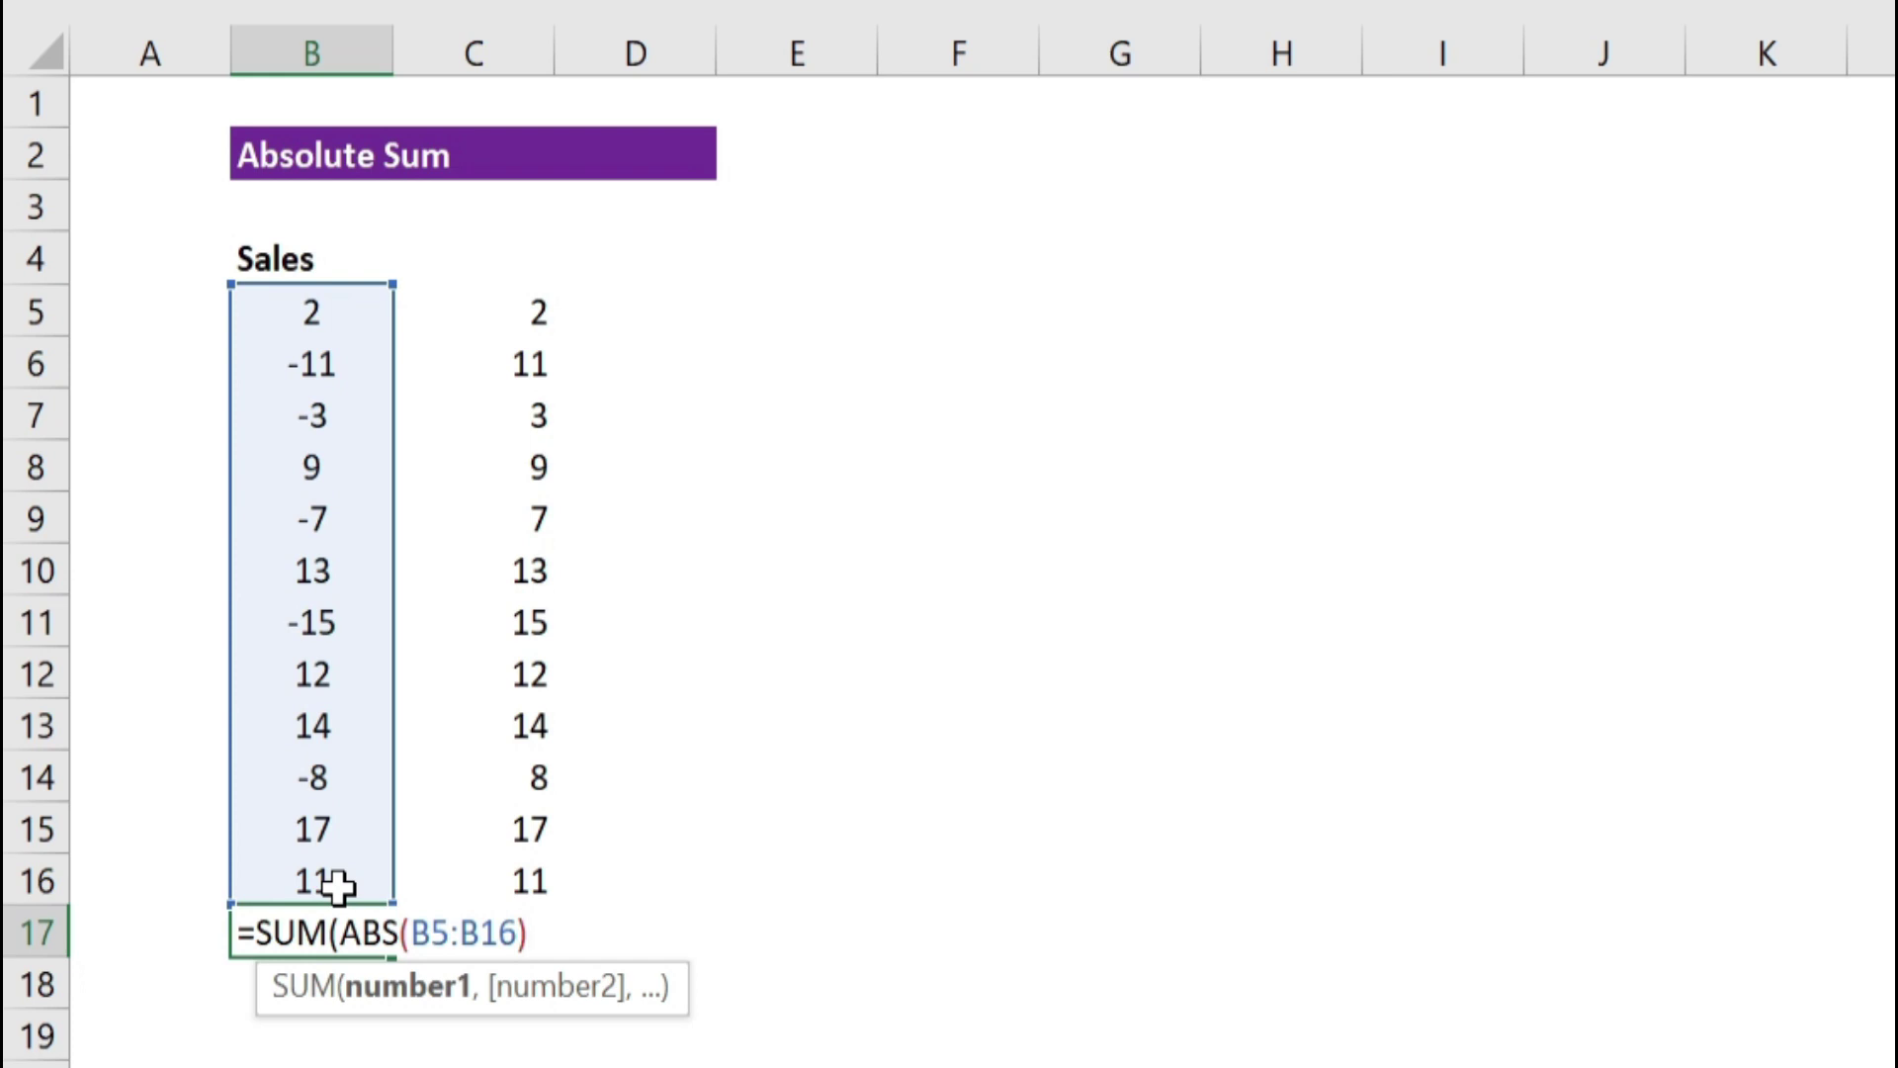
type(")")
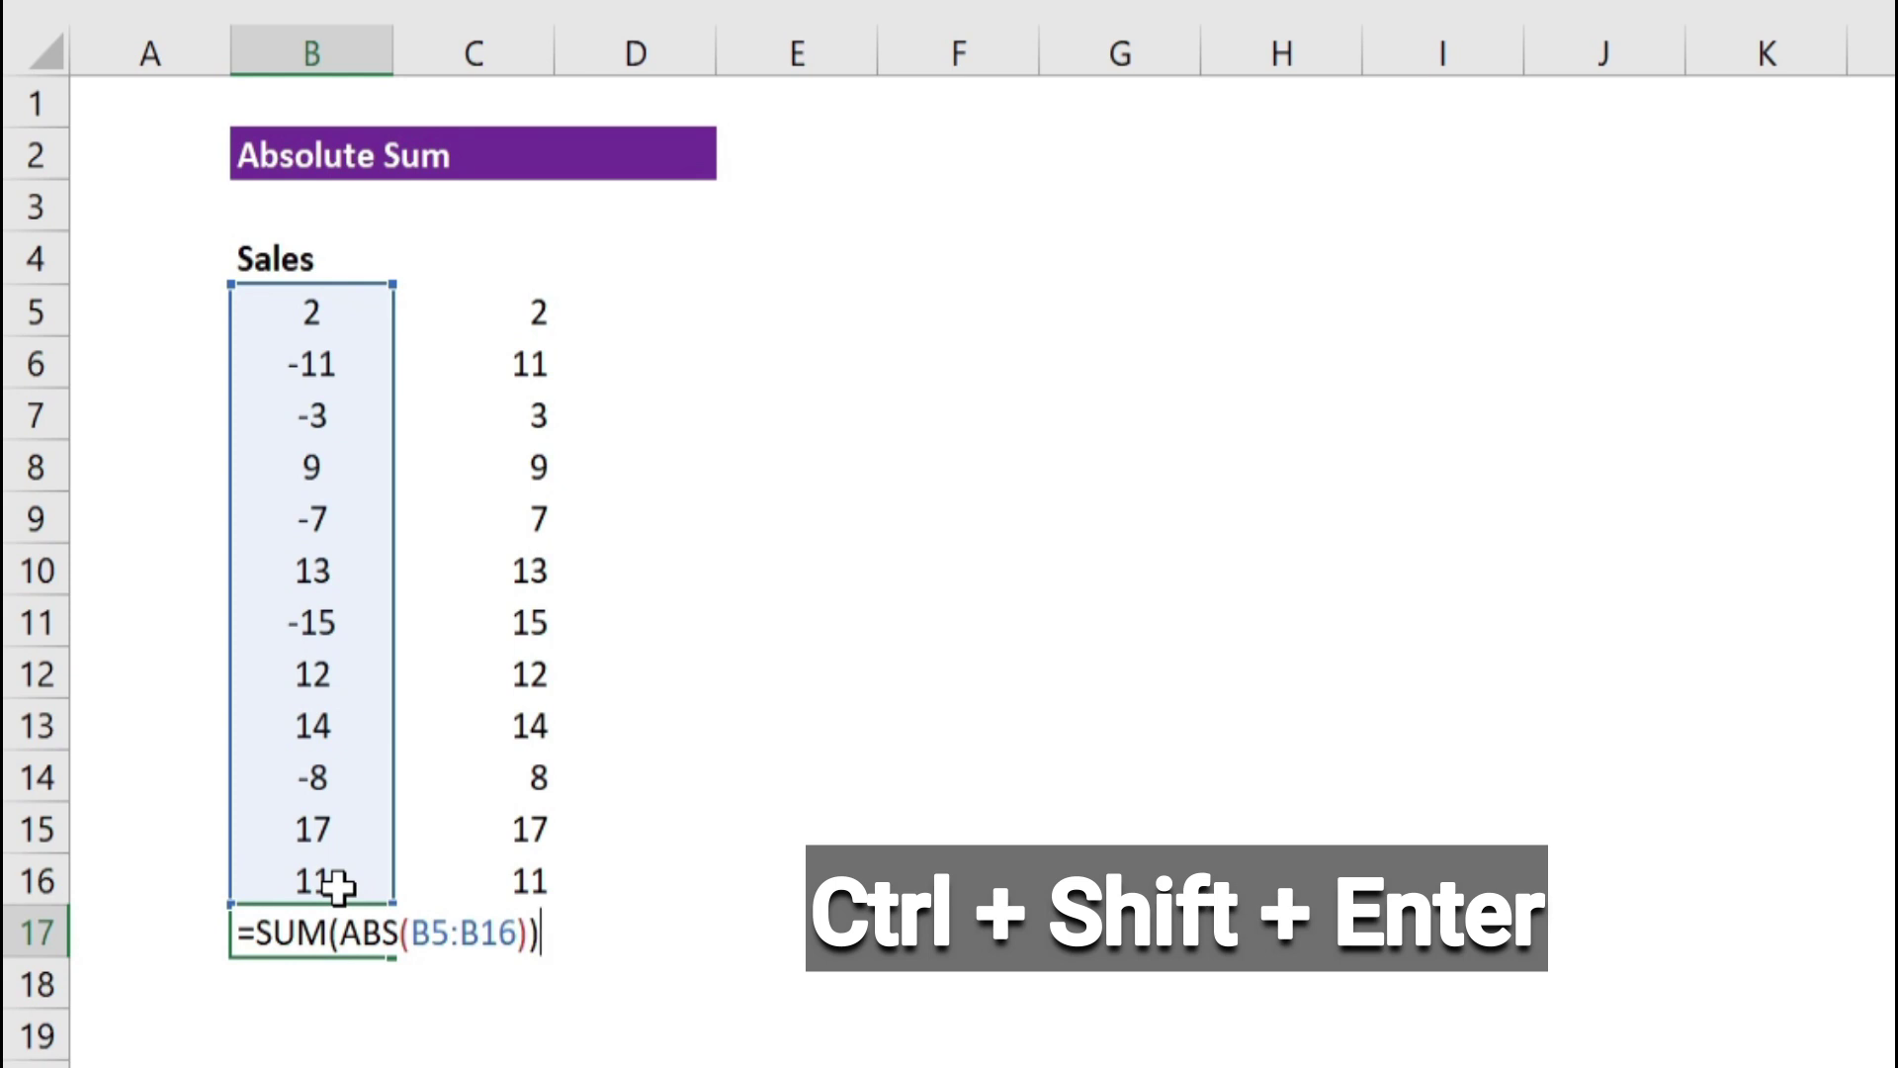
key("ctrl+shift+Return")
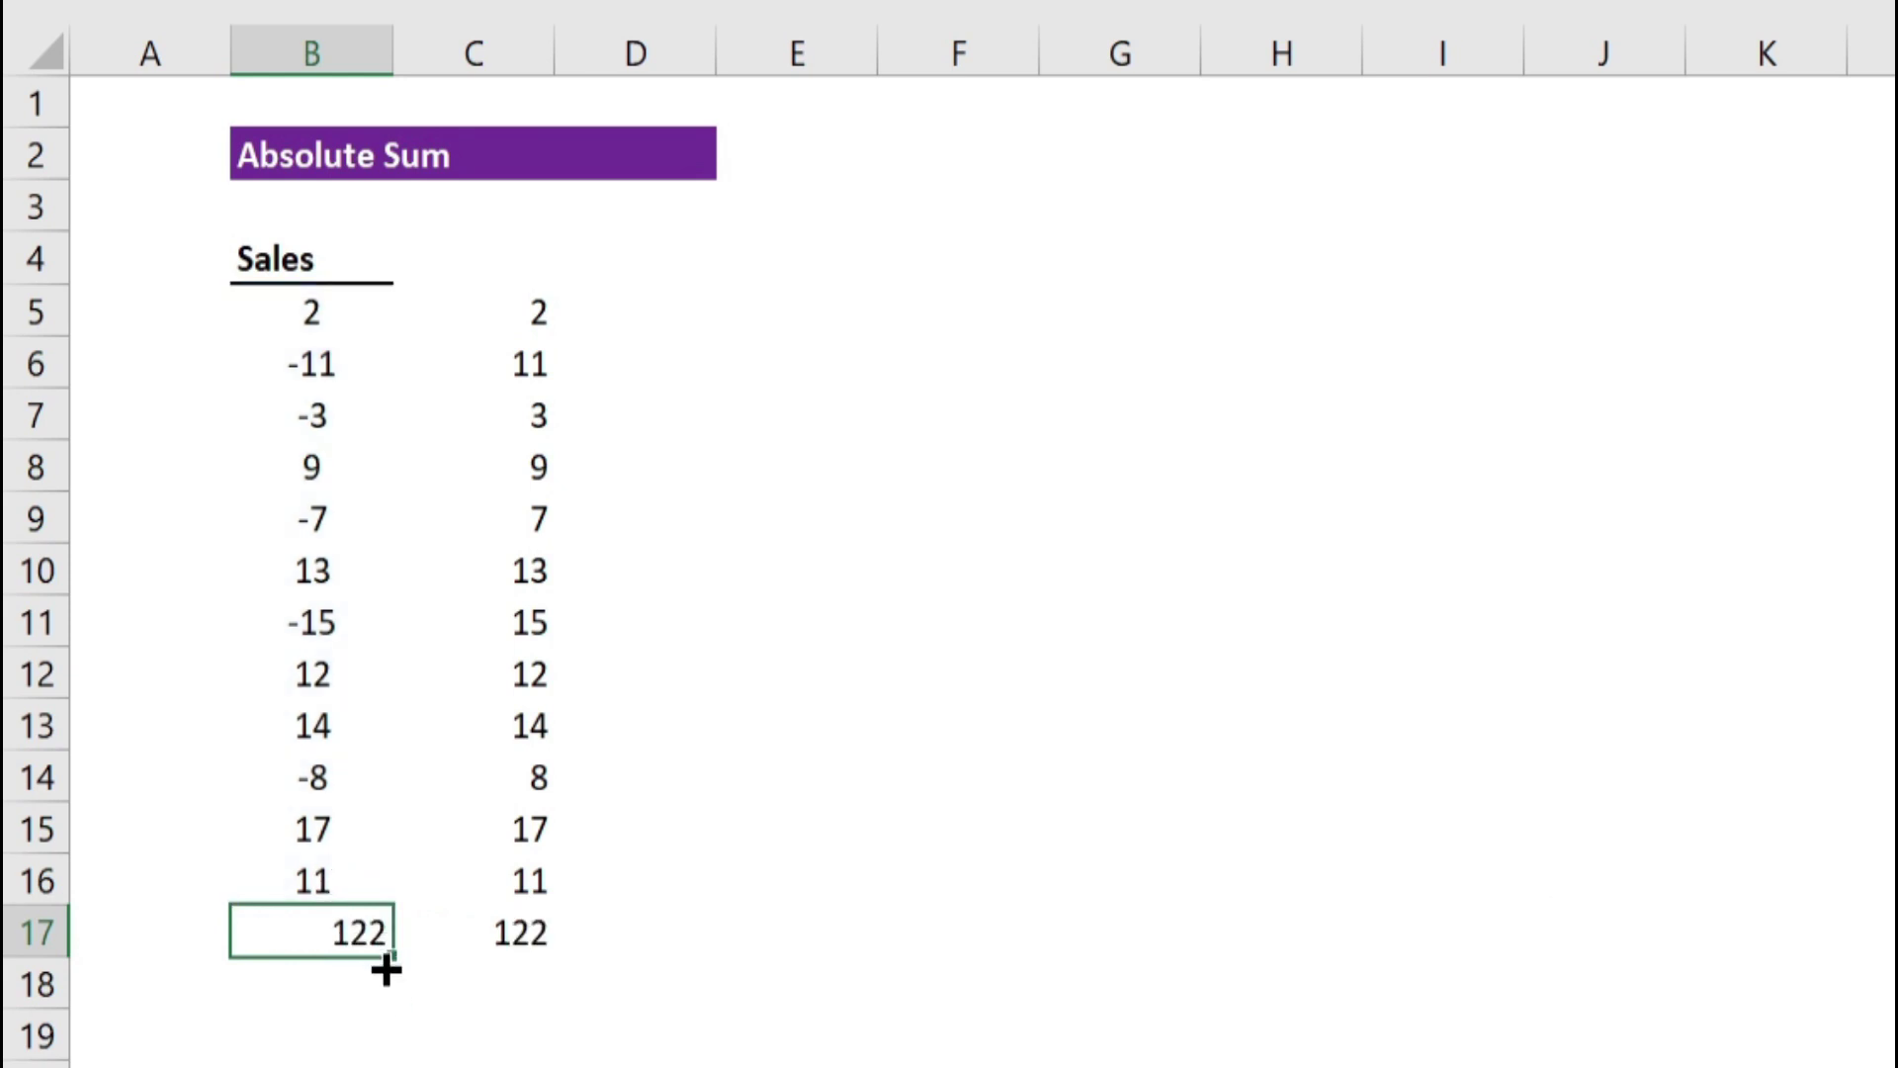